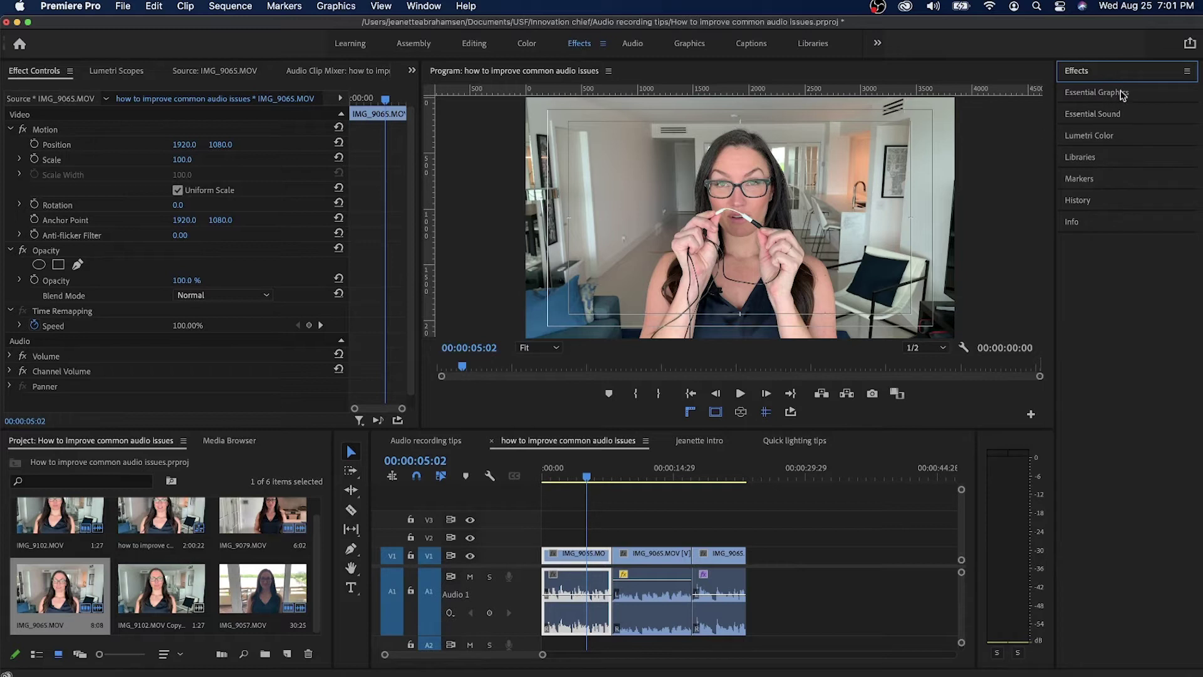
Search the effects for "denoise" and apply DeNoise to the audio of the first clip in the sequence
{"action": "left_click", "coordinate": [1115, 73]}
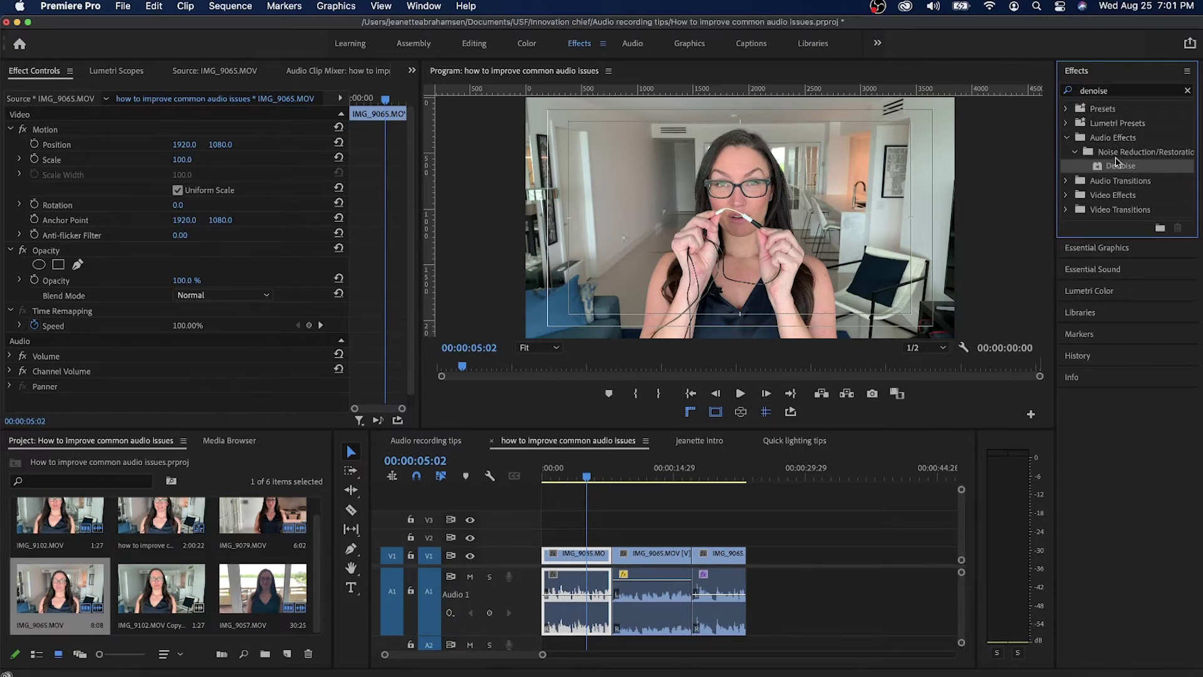
{"action": "left_click_drag", "start_coordinate": [1113, 170], "coordinate": [595, 582]}
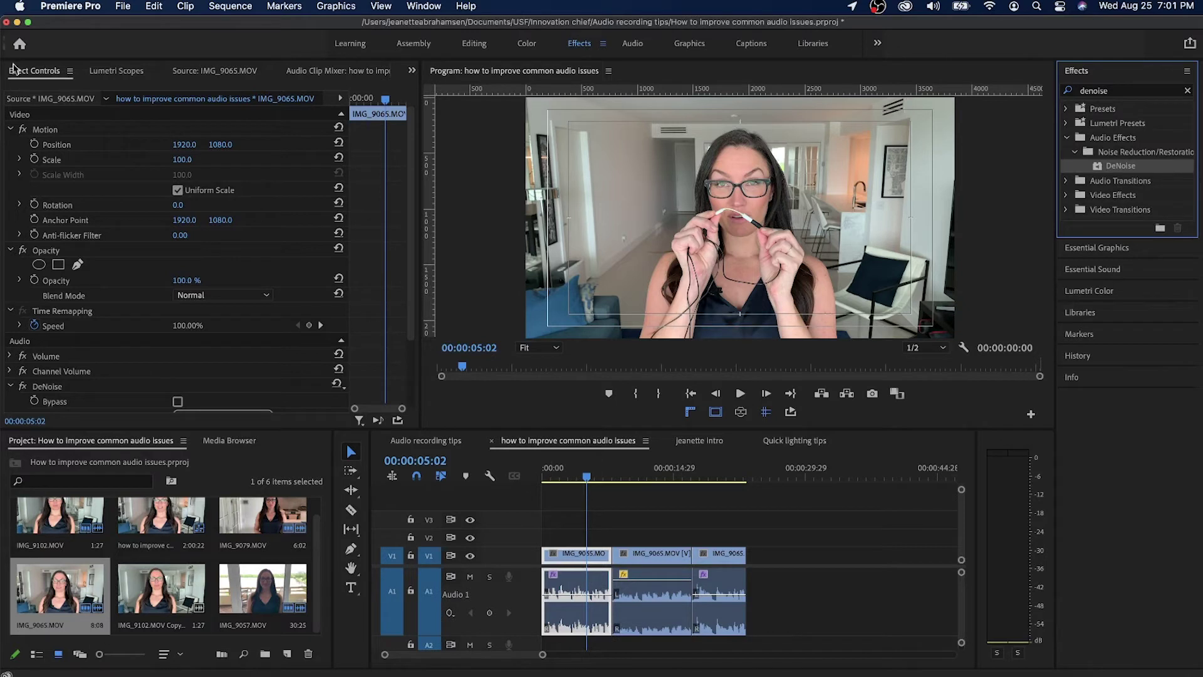
{"action": "left_click", "coordinate": [412, 72]}
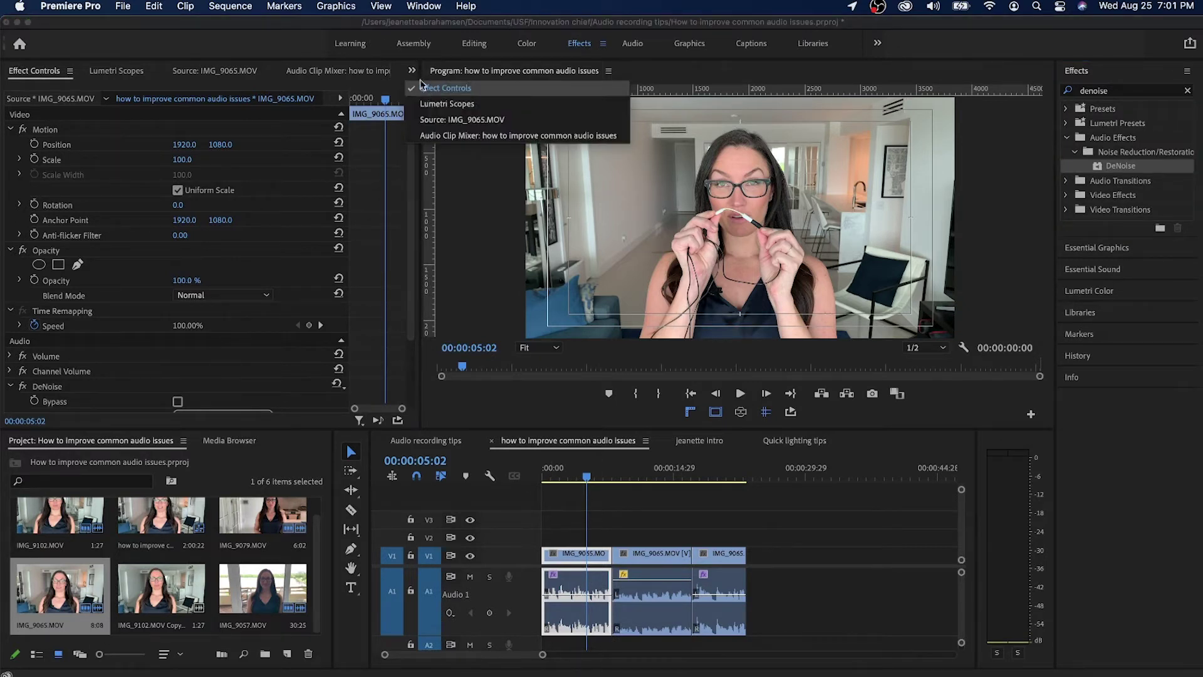
{"action": "left_click", "coordinate": [412, 71]}
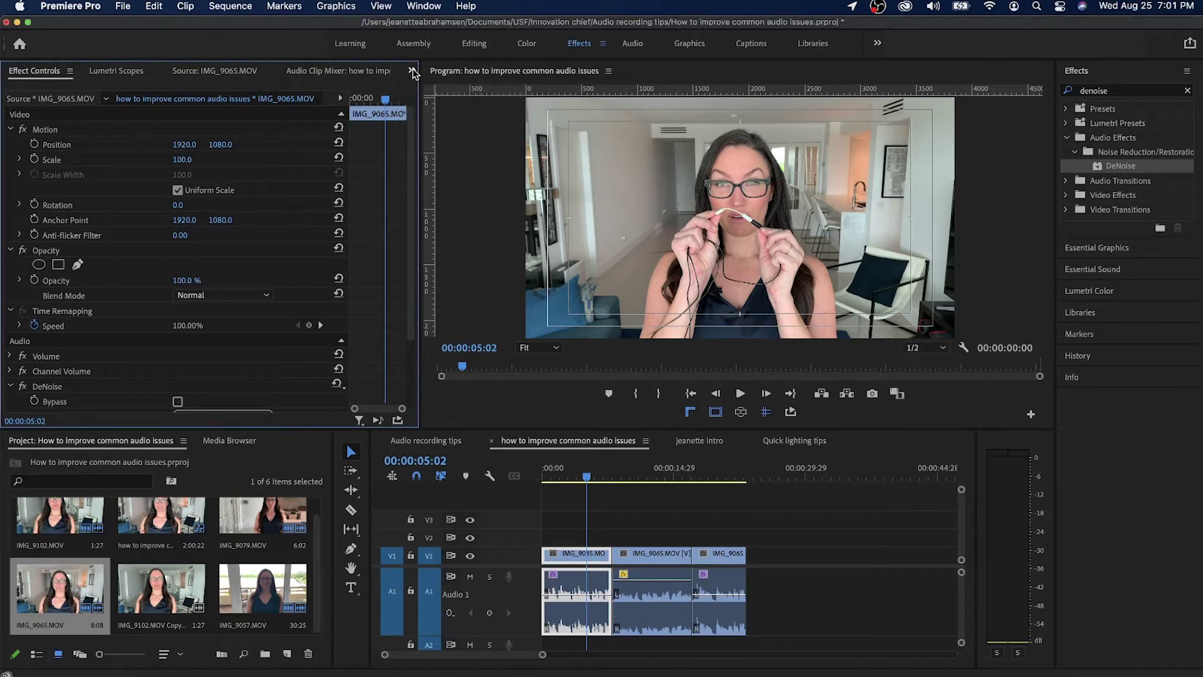
{"action": "left_click", "coordinate": [426, 5]}
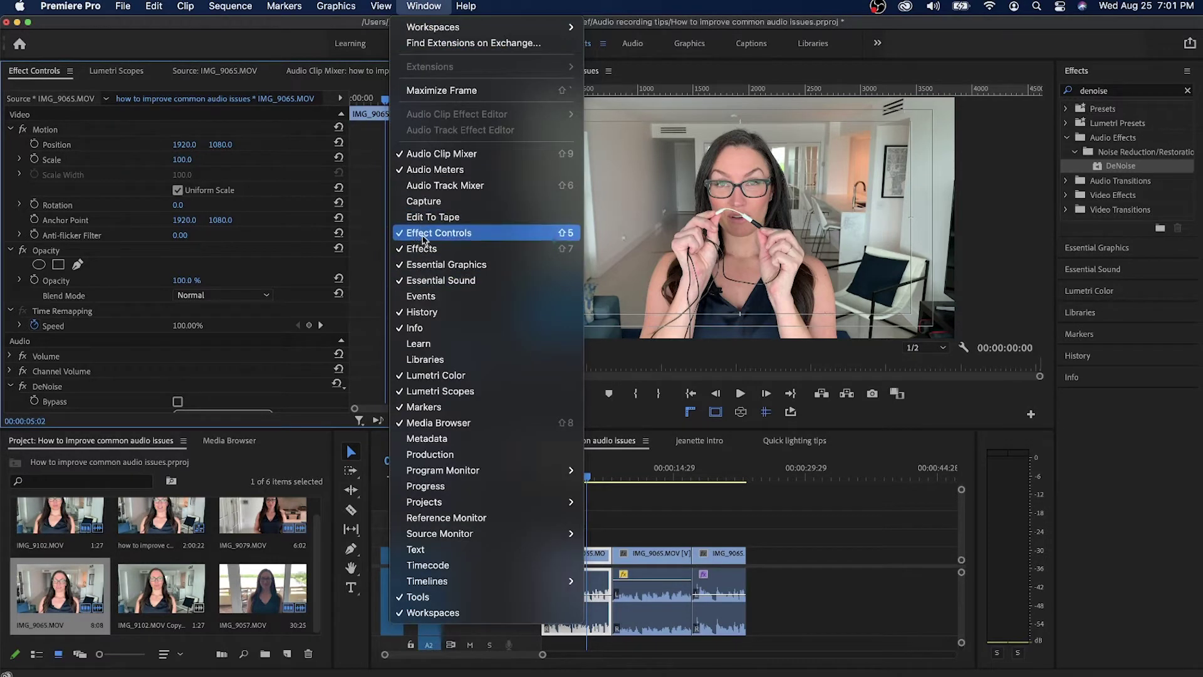
{"action": "left_click", "coordinate": [420, 7]}
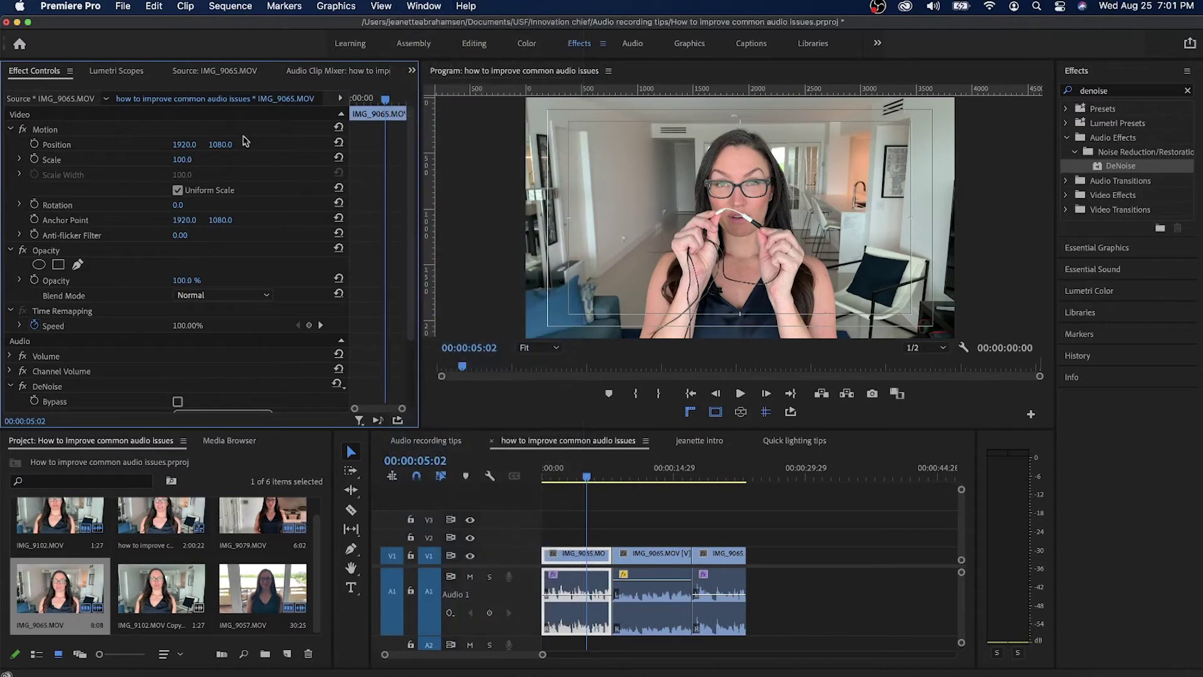
Open the custom setup of the first clip's DeNoise effect and choose the Light Noise Reduction preset
{"action": "scroll", "coordinate": [411, 265], "scroll_direction": "down", "scroll_amount": 5}
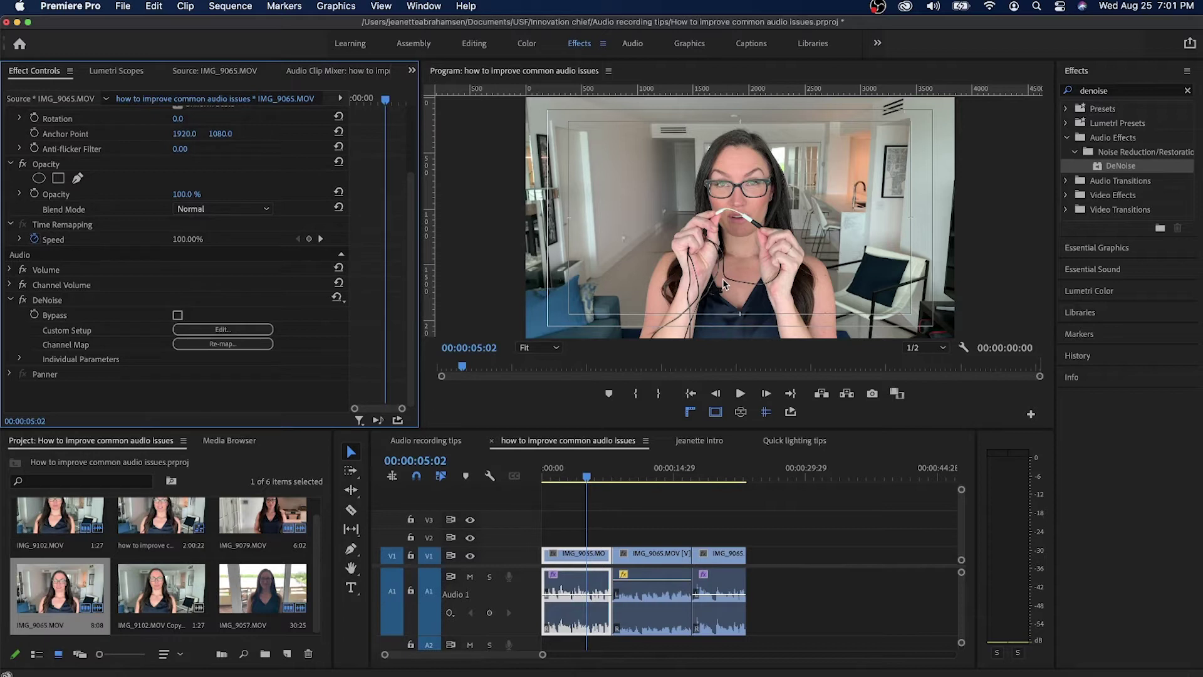
{"action": "left_click", "coordinate": [102, 305]}
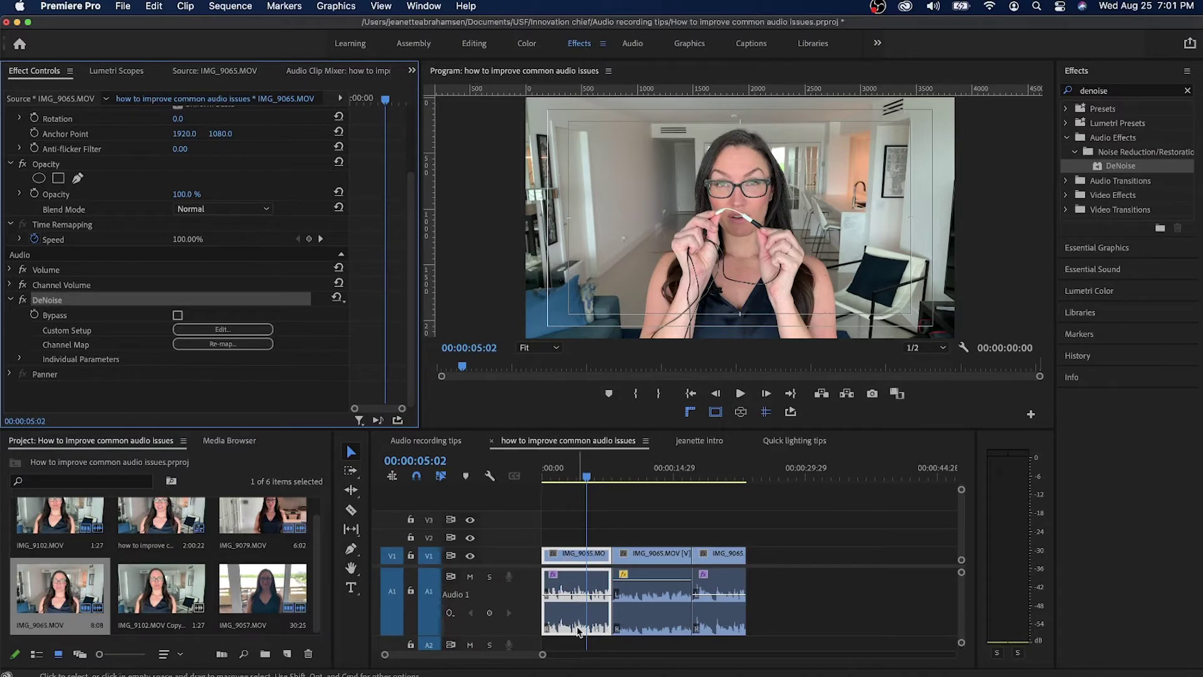
{"action": "left_click", "coordinate": [235, 332]}
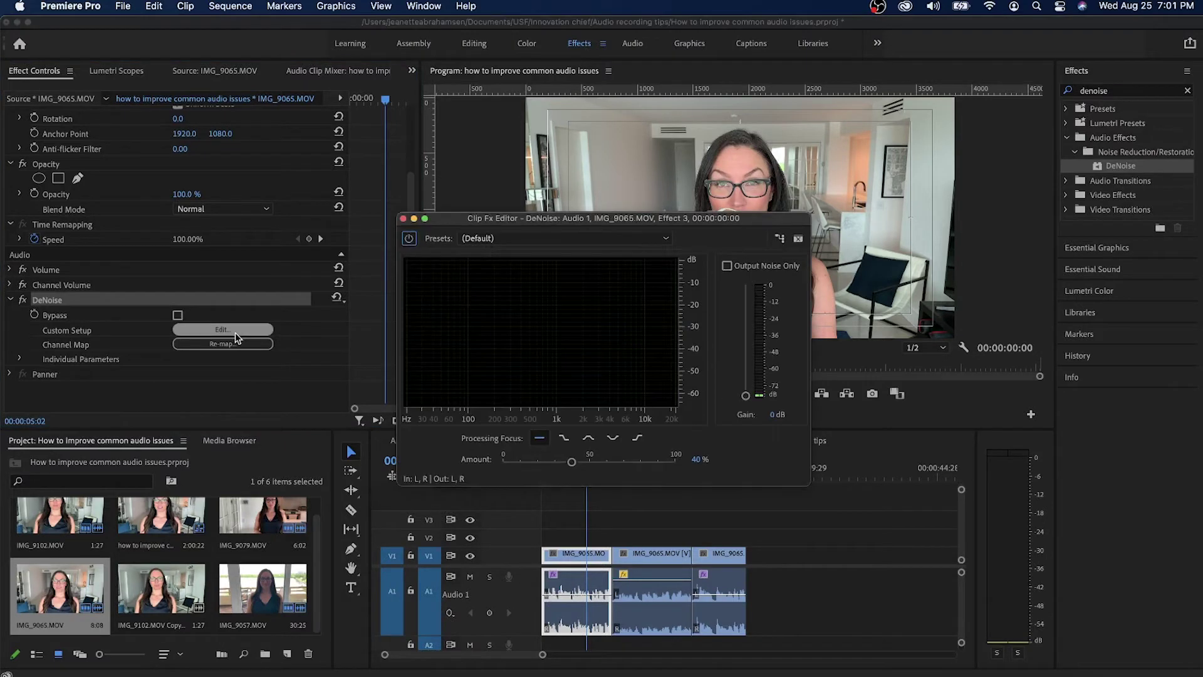
{"action": "left_click", "coordinate": [502, 244]}
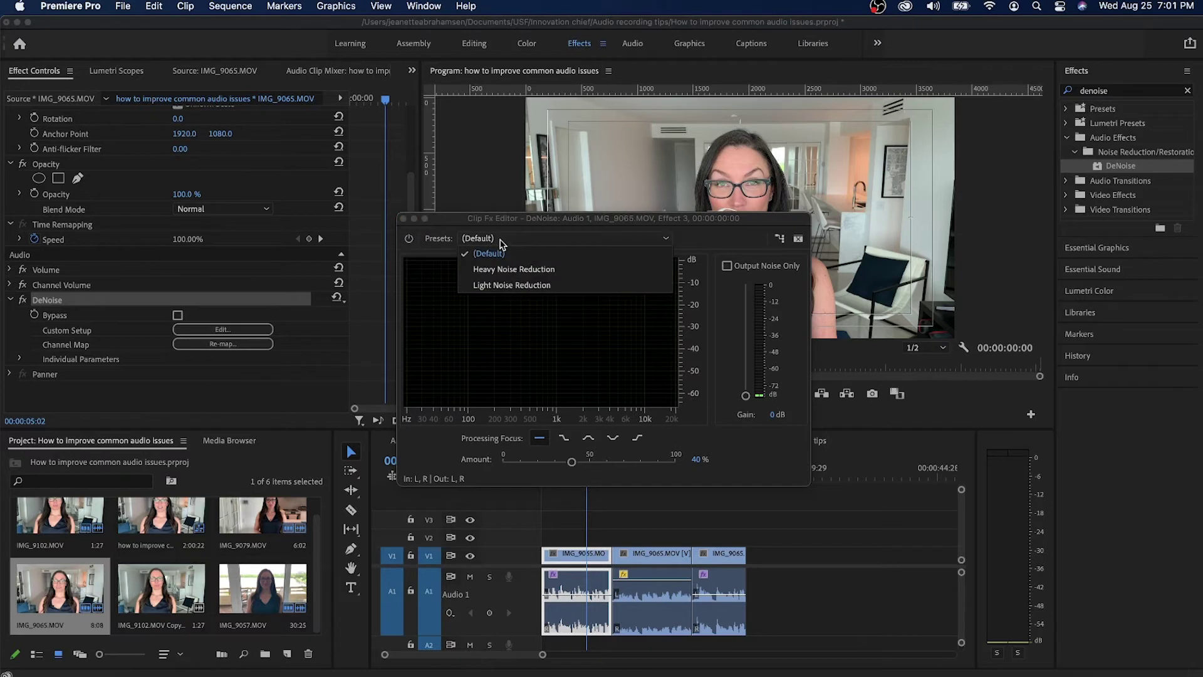
{"action": "left_click", "coordinate": [557, 288]}
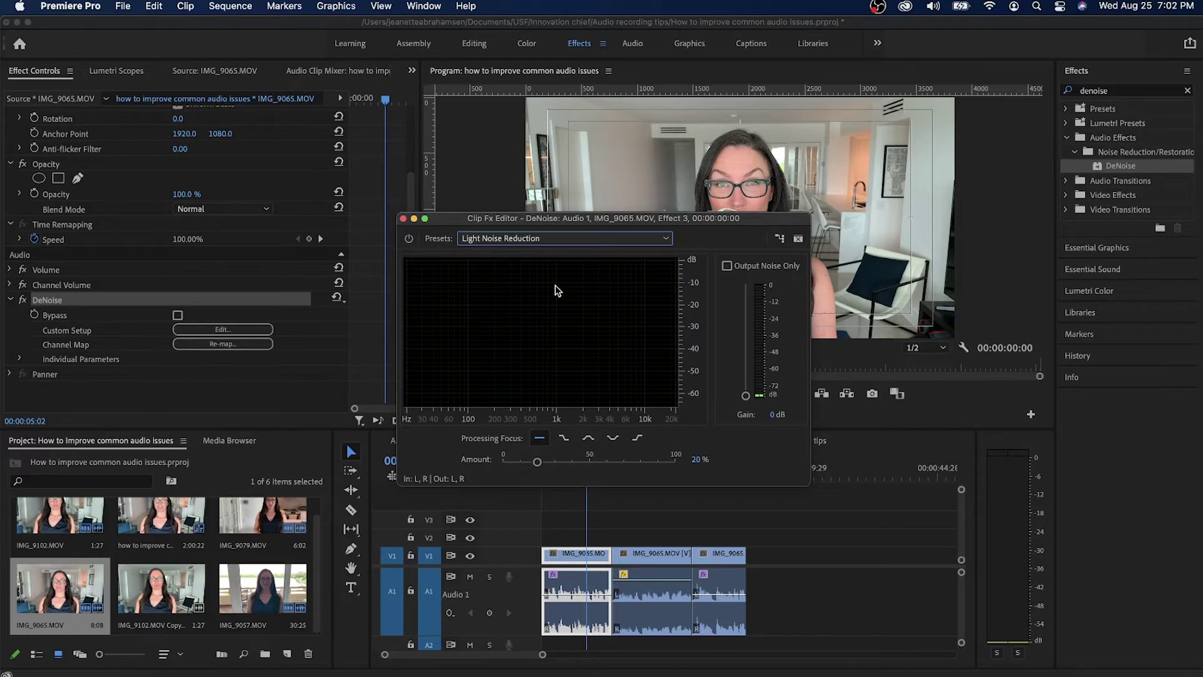
Play the first clip from its start and switch the DeNoise effect's power state to compare the sound with and without it
{"action": "left_click_drag", "start_coordinate": [526, 219], "coordinate": [437, 134]}
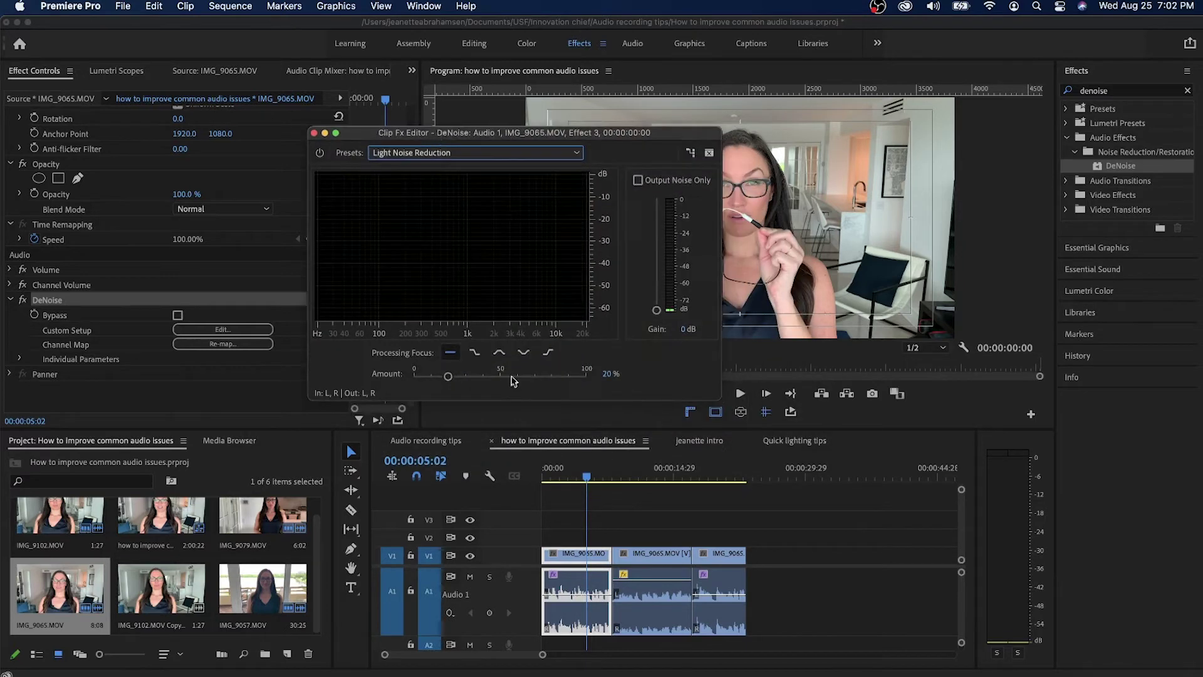
{"action": "left_click_drag", "start_coordinate": [587, 479], "coordinate": [521, 478]}
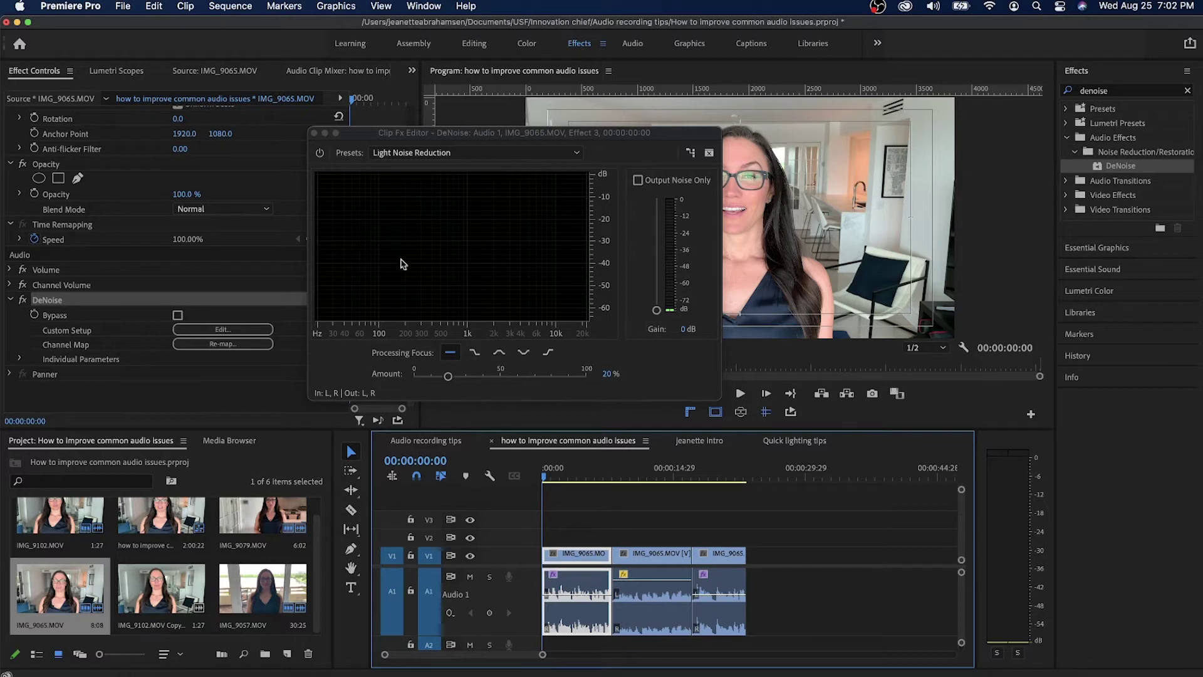
{"action": "key", "text": "space"}
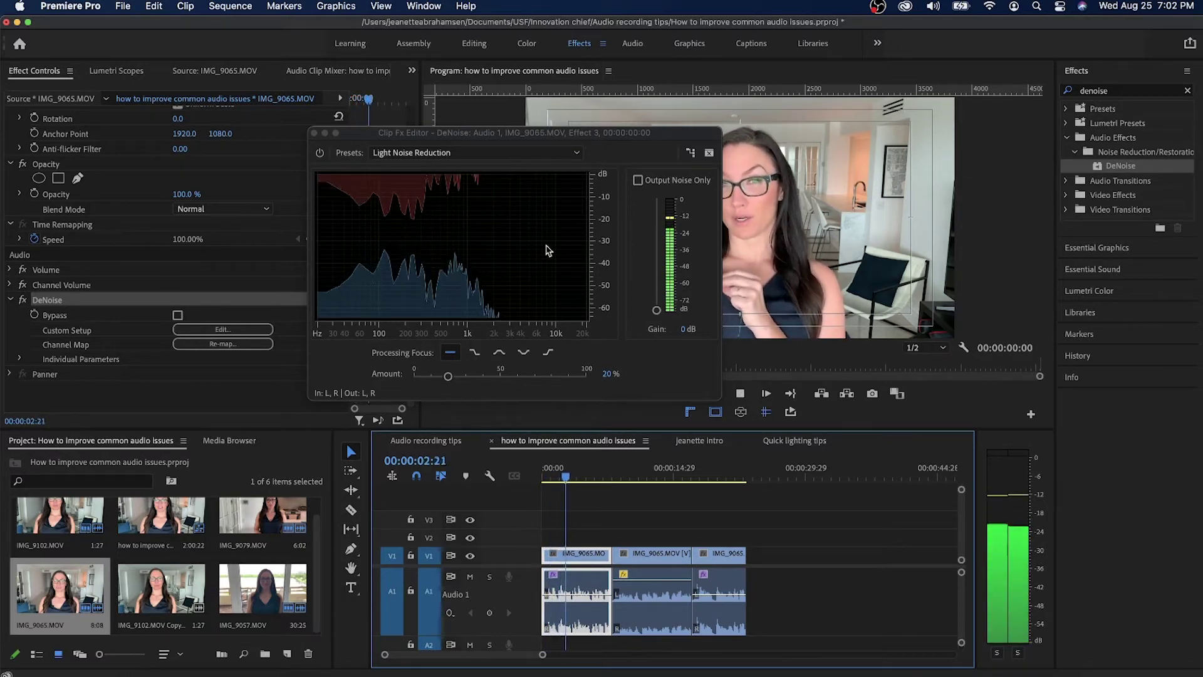
{"action": "key", "text": "space"}
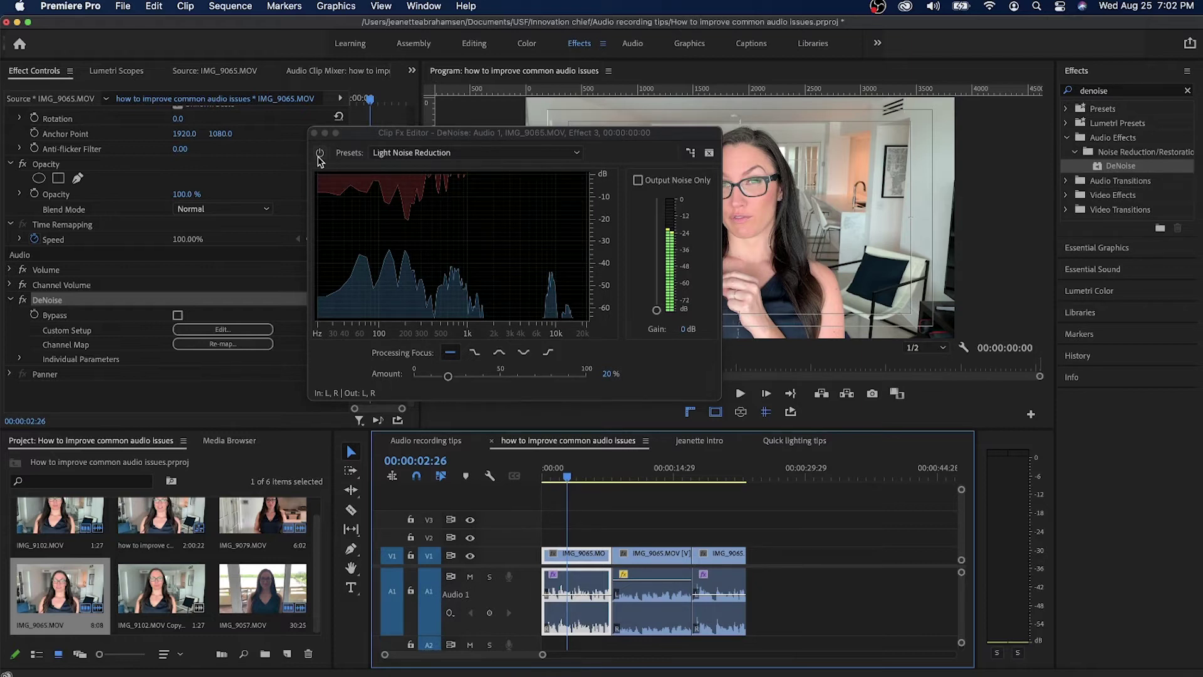
{"action": "key", "text": "space"}
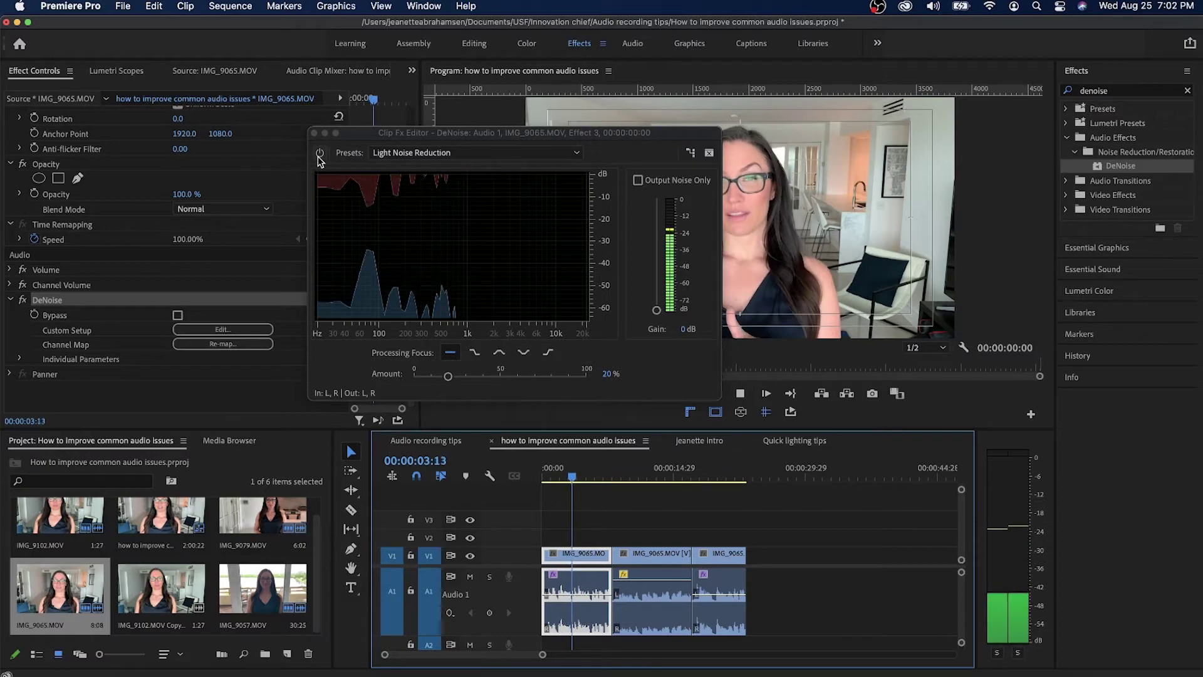
{"action": "left_click", "coordinate": [319, 154]}
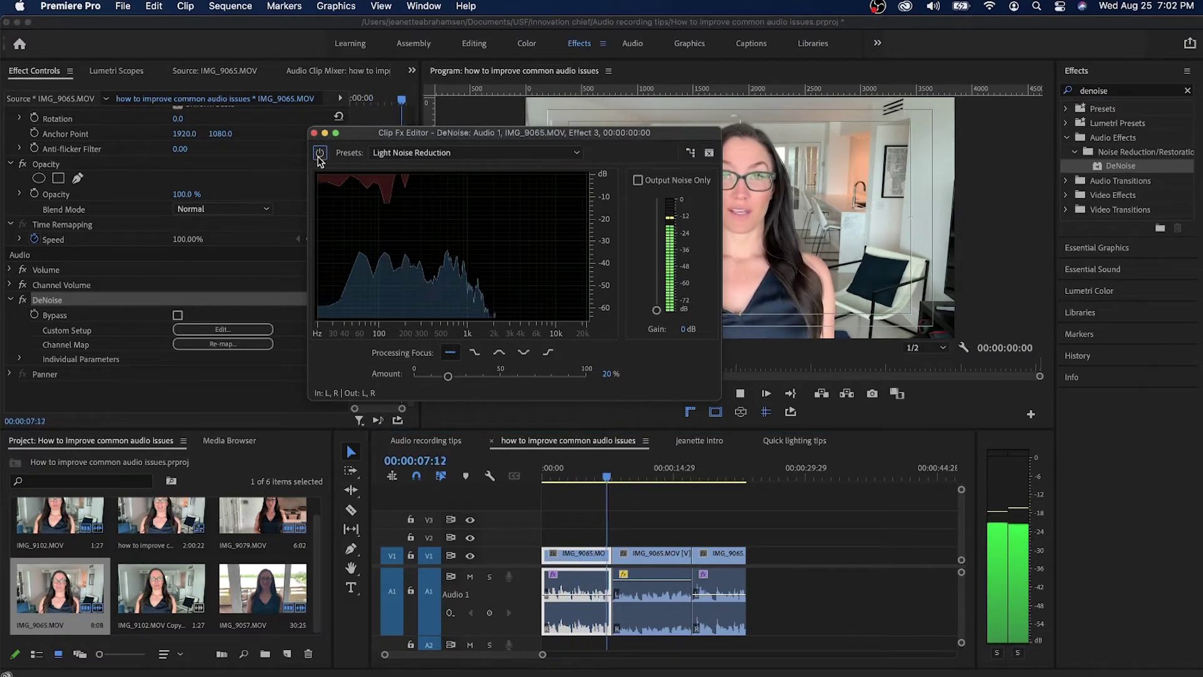
{"action": "key", "text": "space"}
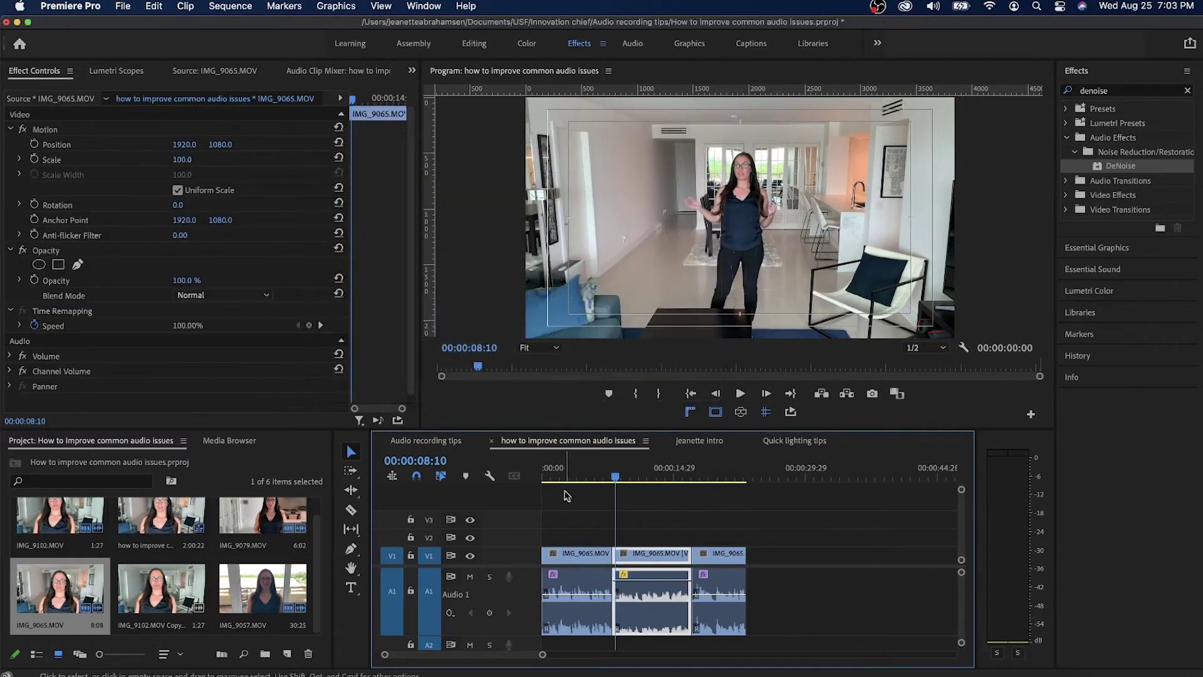
Return the playhead to the first clip and set its DeNoise Amount to 17%
{"action": "left_click", "coordinate": [567, 470]}
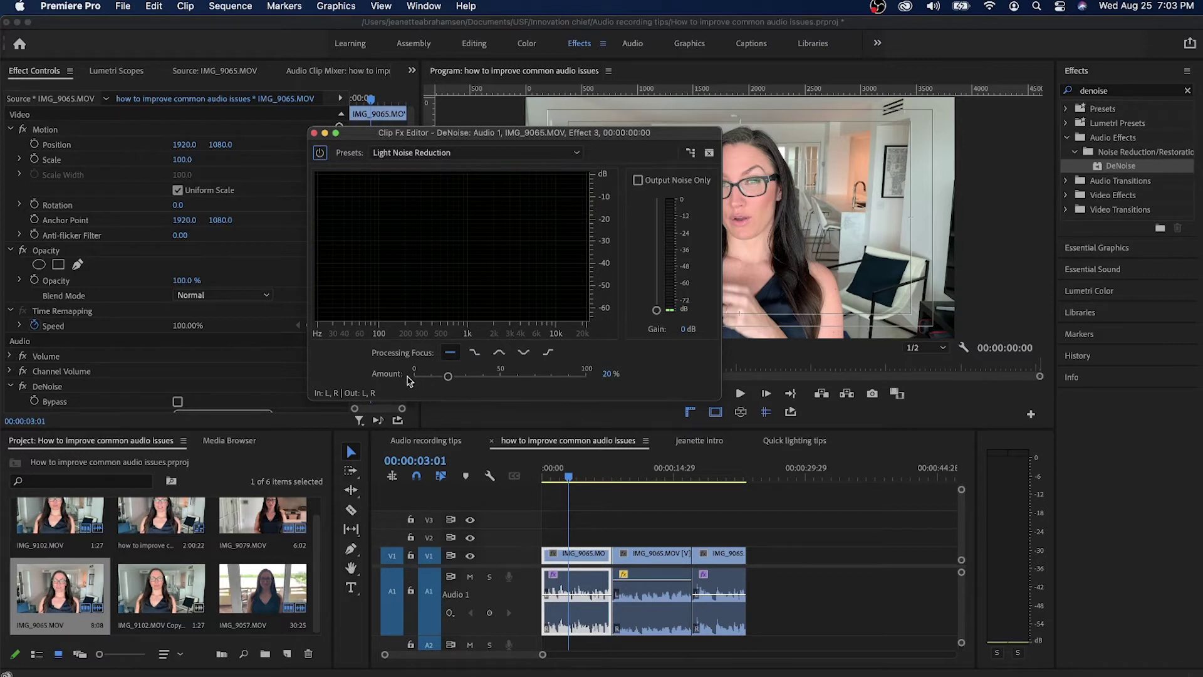
{"action": "mouse_move", "coordinate": [449, 380]}
{"action": "left_mouse_down"}
{"action": "mouse_move", "coordinate": [550, 384]}
{"action": "mouse_move", "coordinate": [443, 378]}
{"action": "left_mouse_up"}
Audition the first clip from the start with Output Noise Only enabled, turn that option off again and close the effect editor
{"action": "left_click", "coordinate": [638, 181]}
{"action": "left_click_drag", "start_coordinate": [561, 474], "coordinate": [543, 479]}
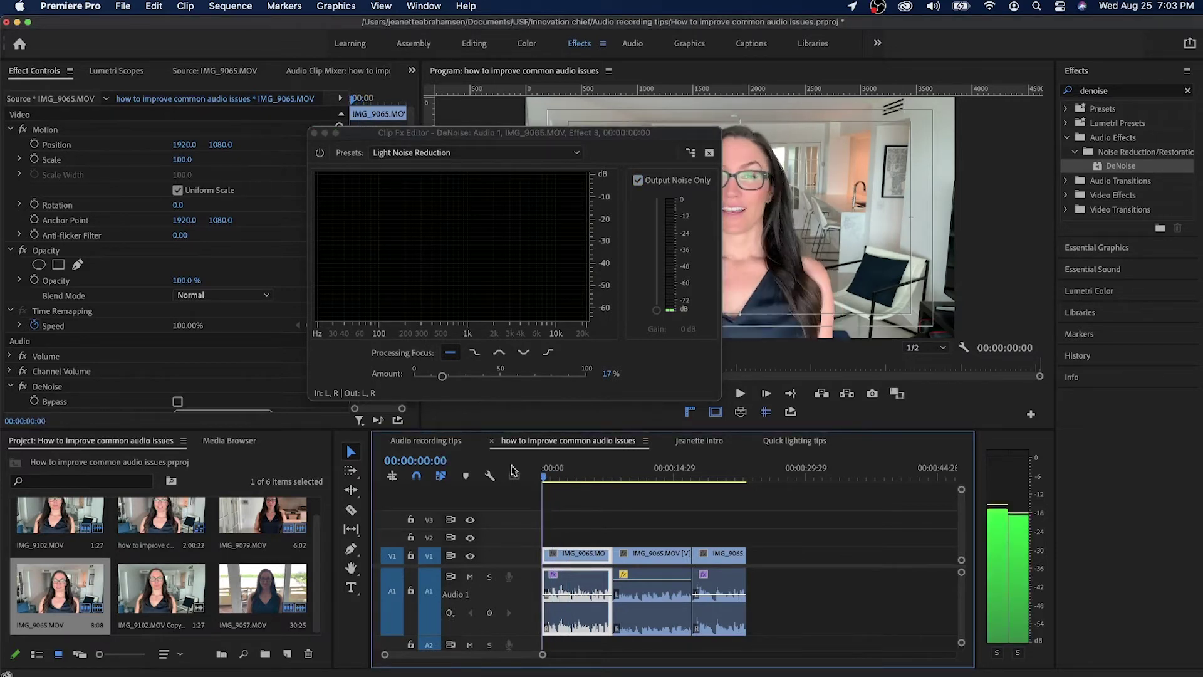
{"action": "key", "text": "space"}
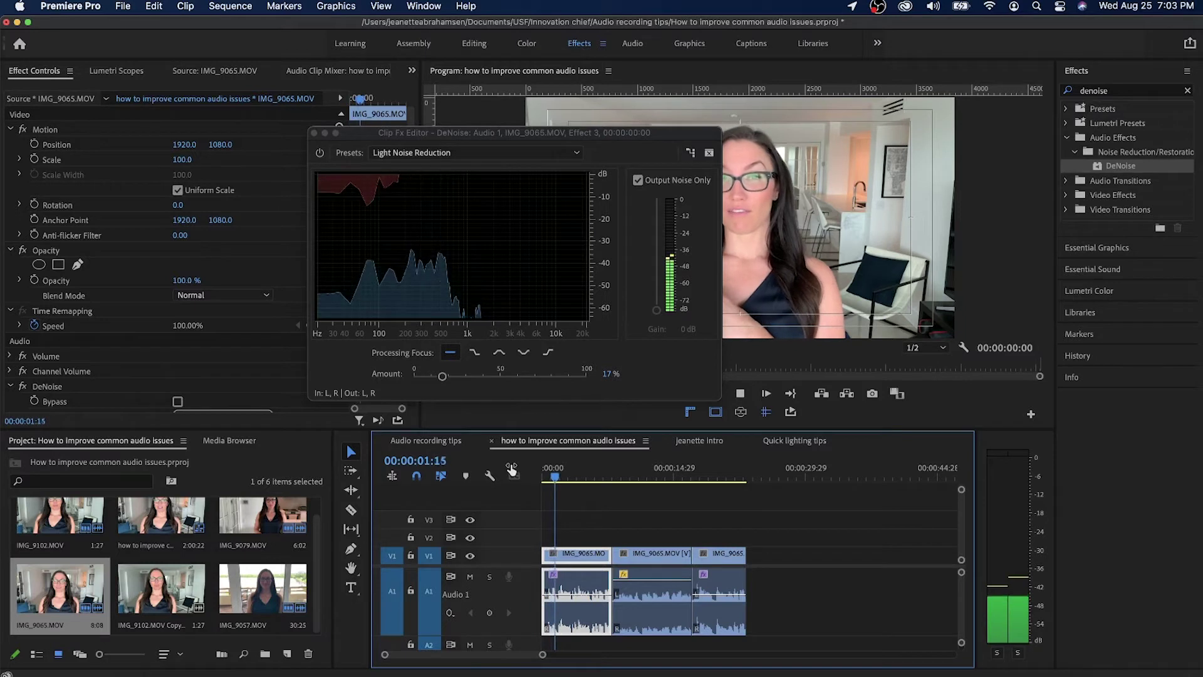
{"action": "key", "text": "space"}
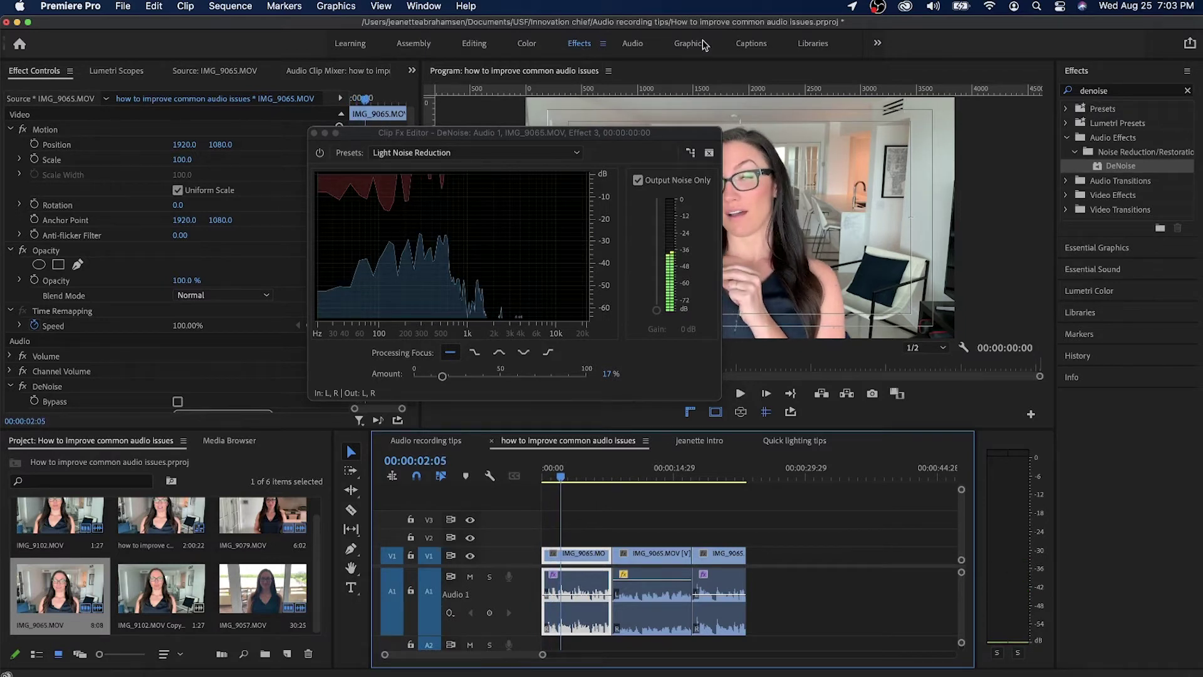
{"action": "left_click", "coordinate": [638, 180]}
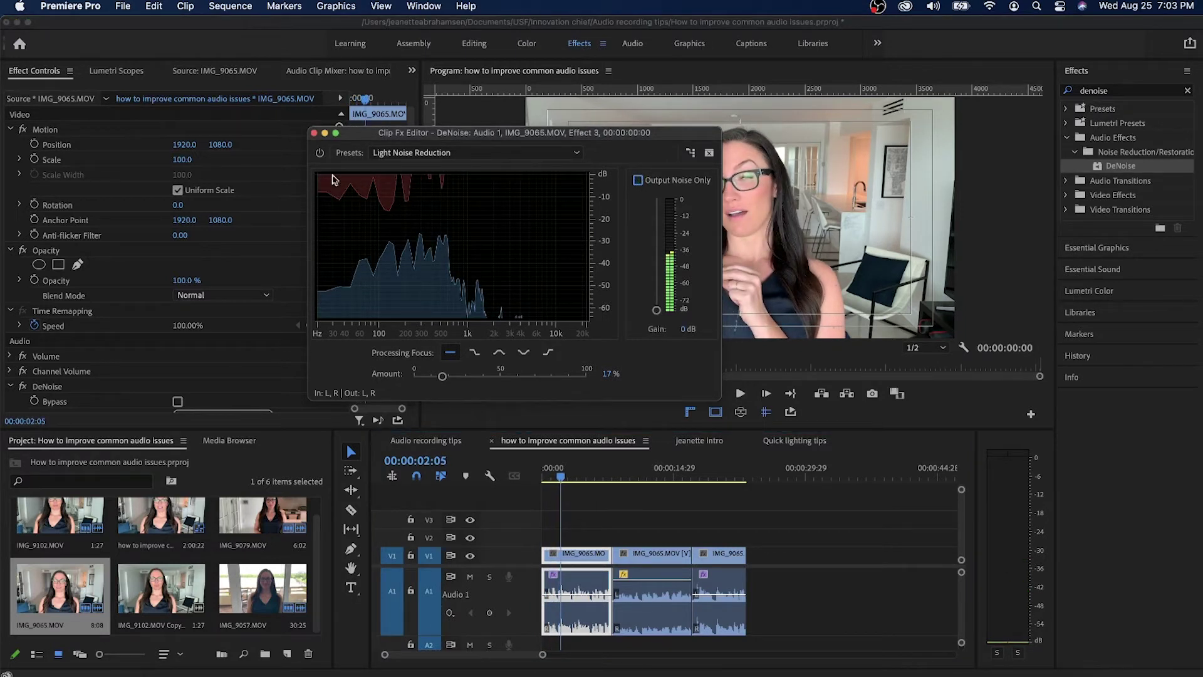
{"action": "left_click", "coordinate": [314, 133]}
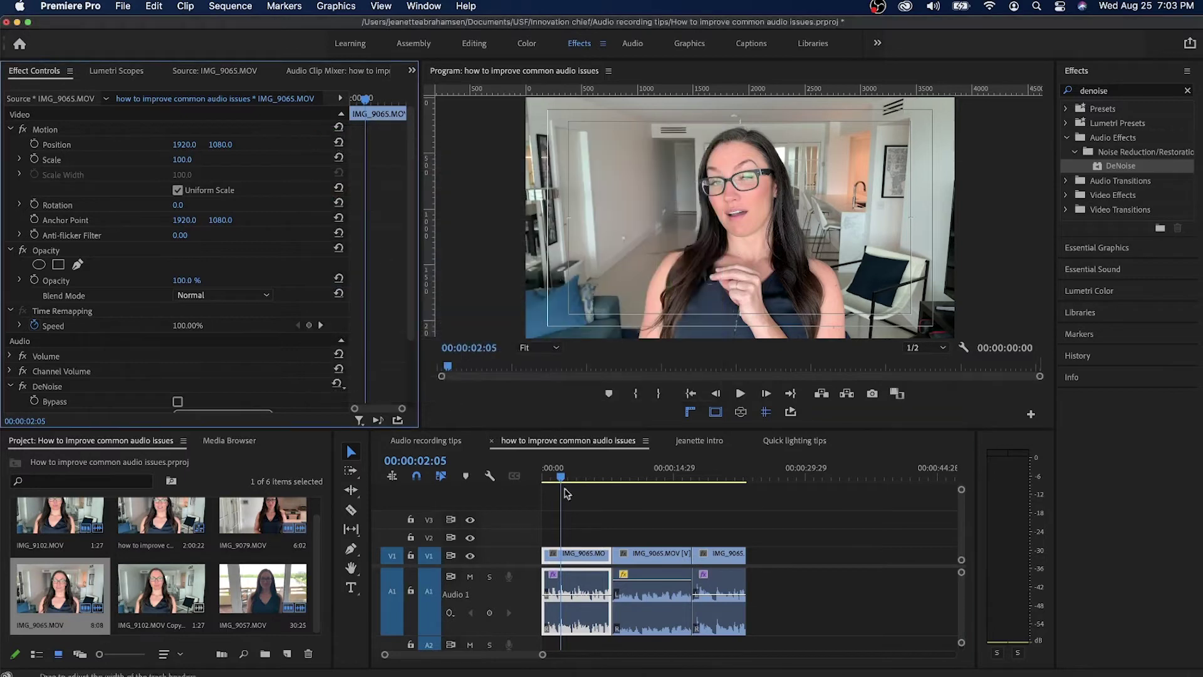
Play the second clip from 00:00:08:20 to listen to its background noise
{"action": "left_click", "coordinate": [584, 471]}
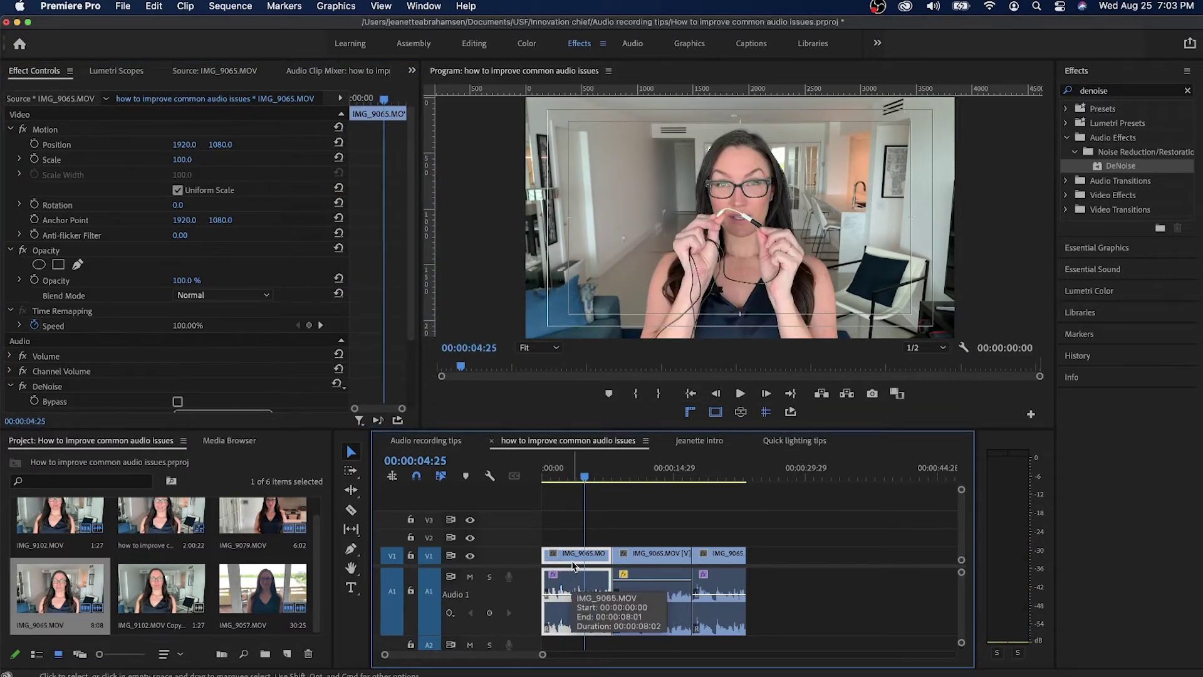
{"action": "left_click", "coordinate": [619, 476]}
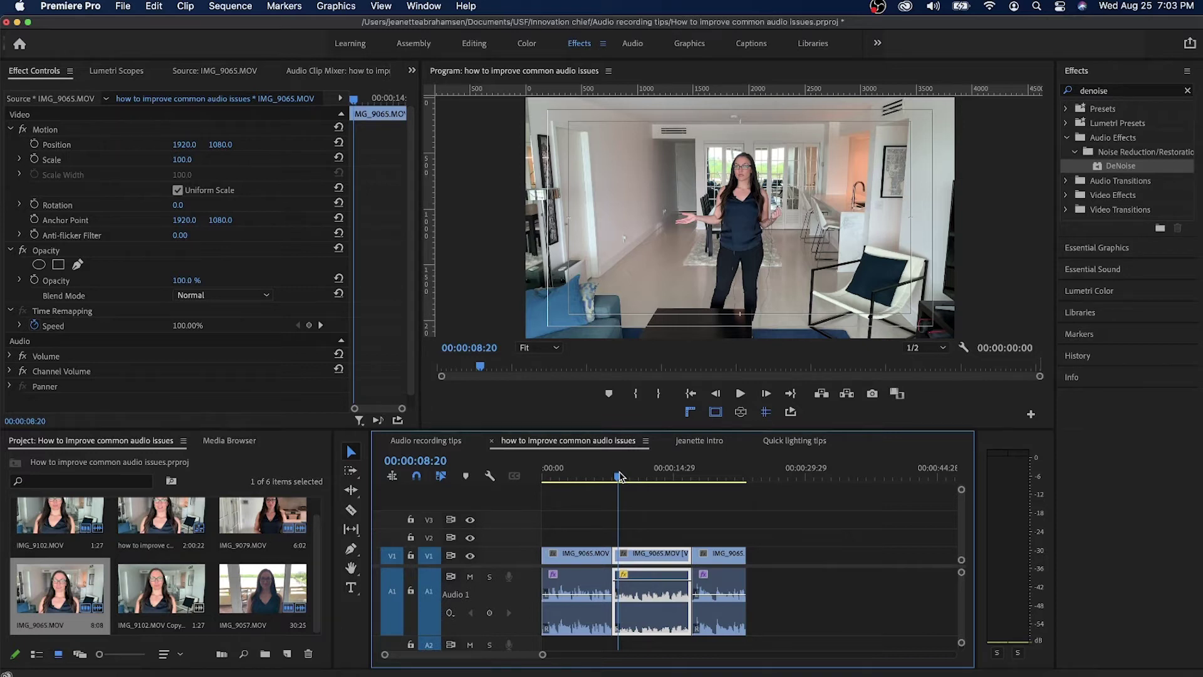
{"action": "key", "text": "space"}
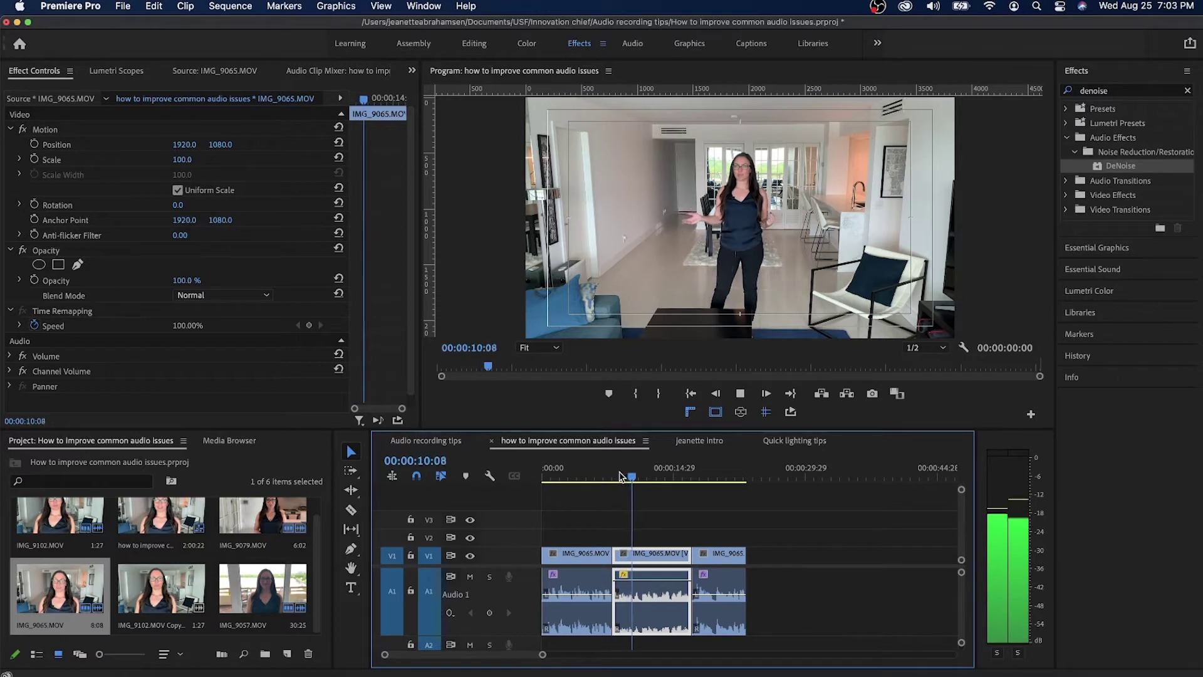
{"action": "key", "text": "space"}
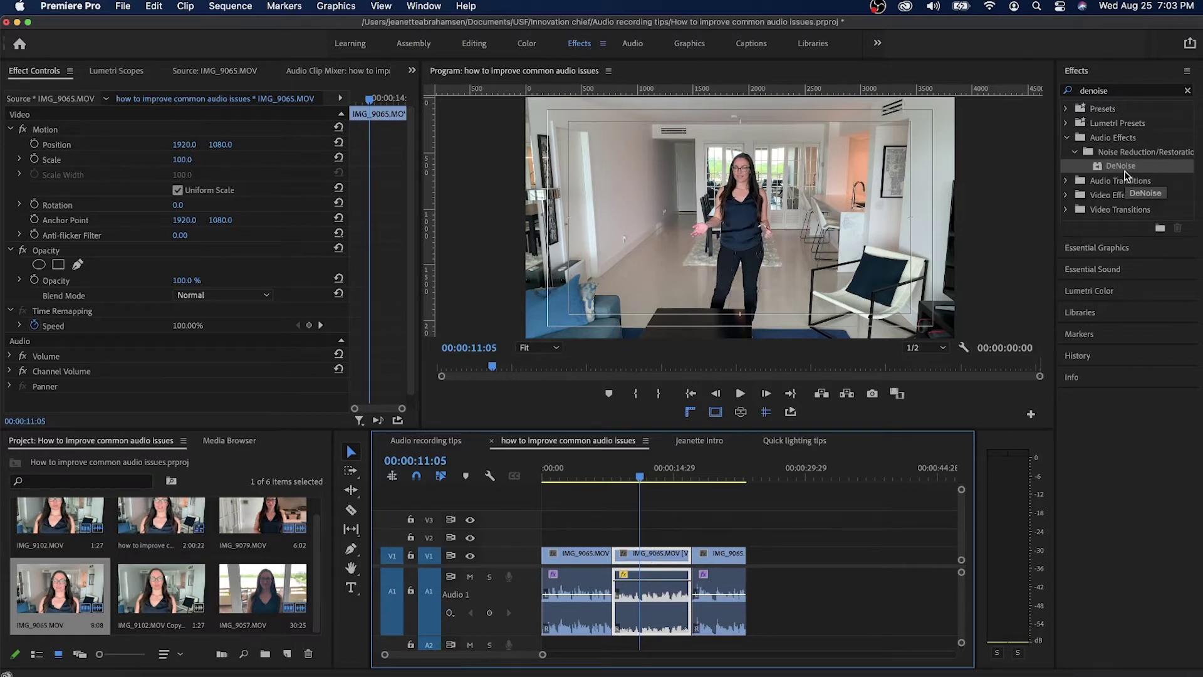
Apply DeNoise to the second clip's audio, move the playhead near the clip's start and open the effect's custom setup
{"action": "left_click_drag", "start_coordinate": [1122, 168], "coordinate": [637, 605]}
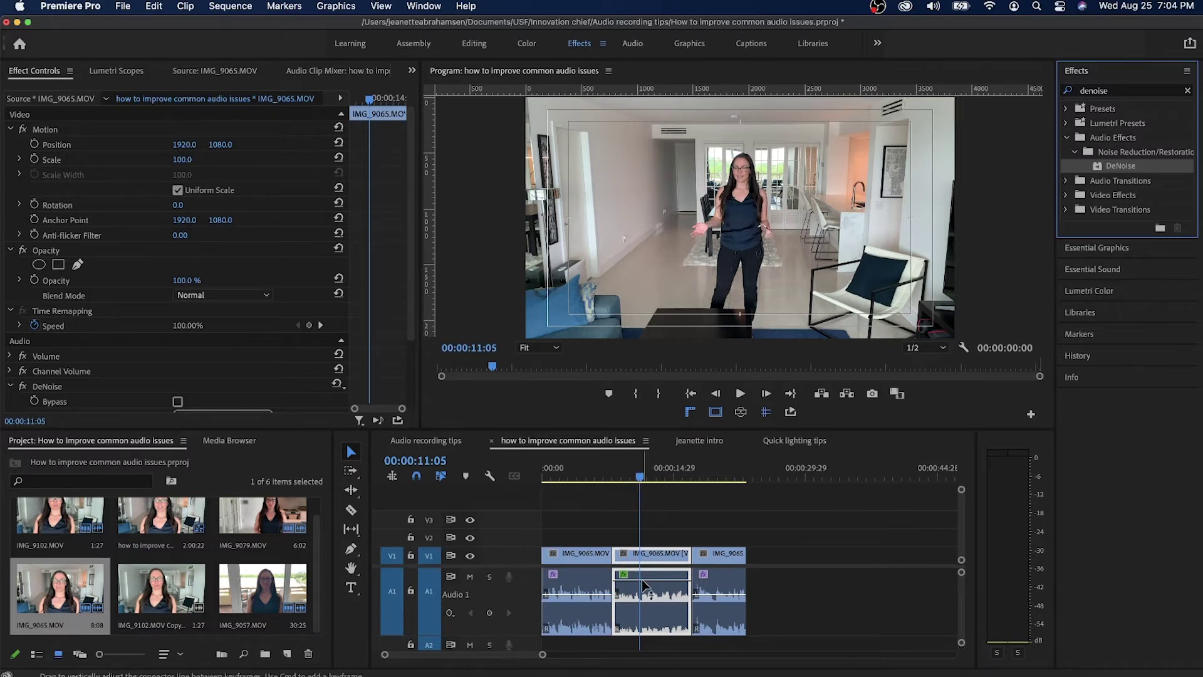
{"action": "left_click", "coordinate": [412, 326]}
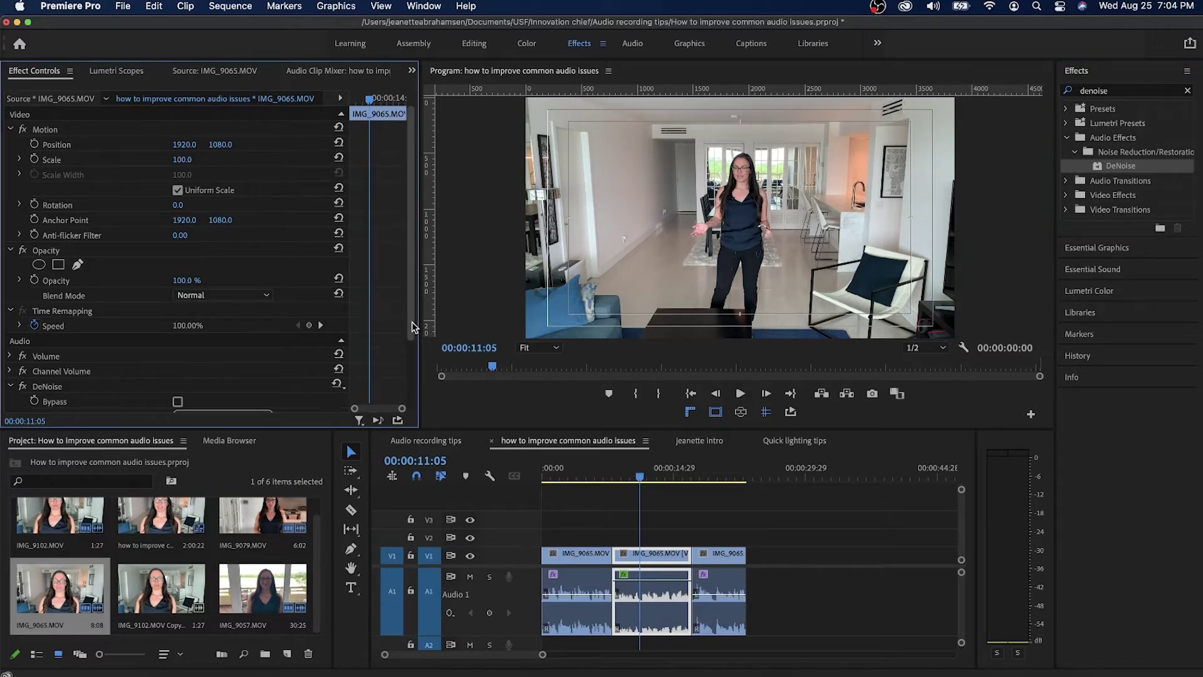
{"action": "left_click_drag", "start_coordinate": [412, 325], "coordinate": [412, 396]}
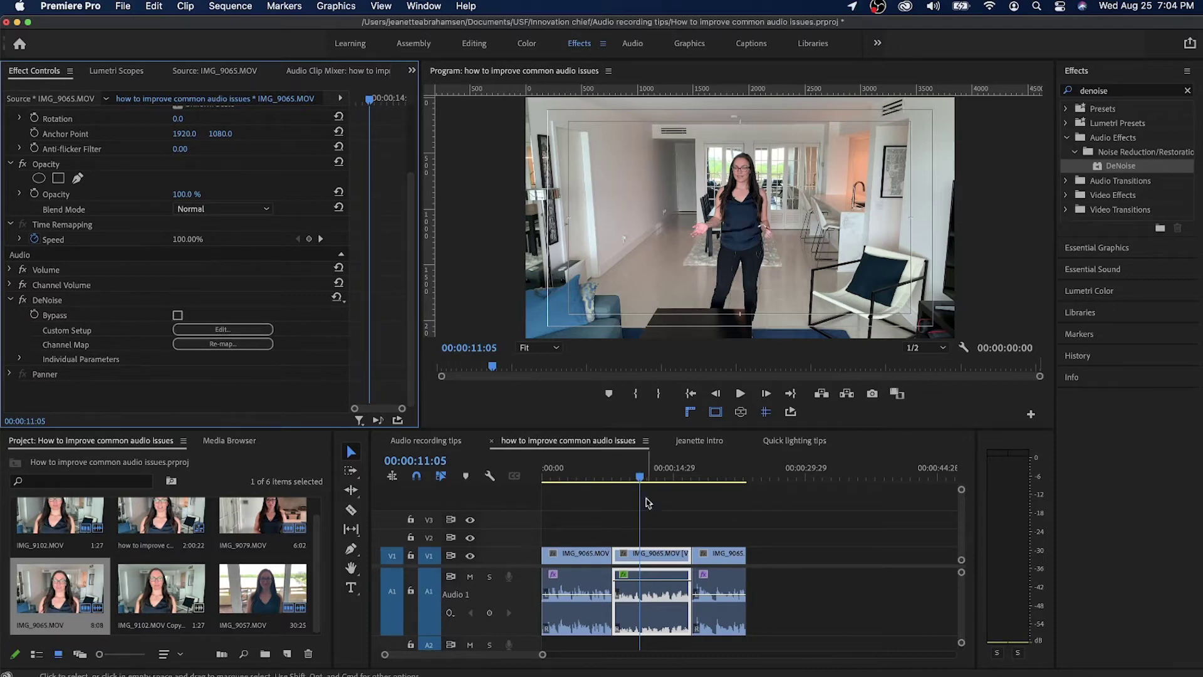
{"action": "left_click", "coordinate": [623, 476]}
{"action": "left_click", "coordinate": [222, 329]}
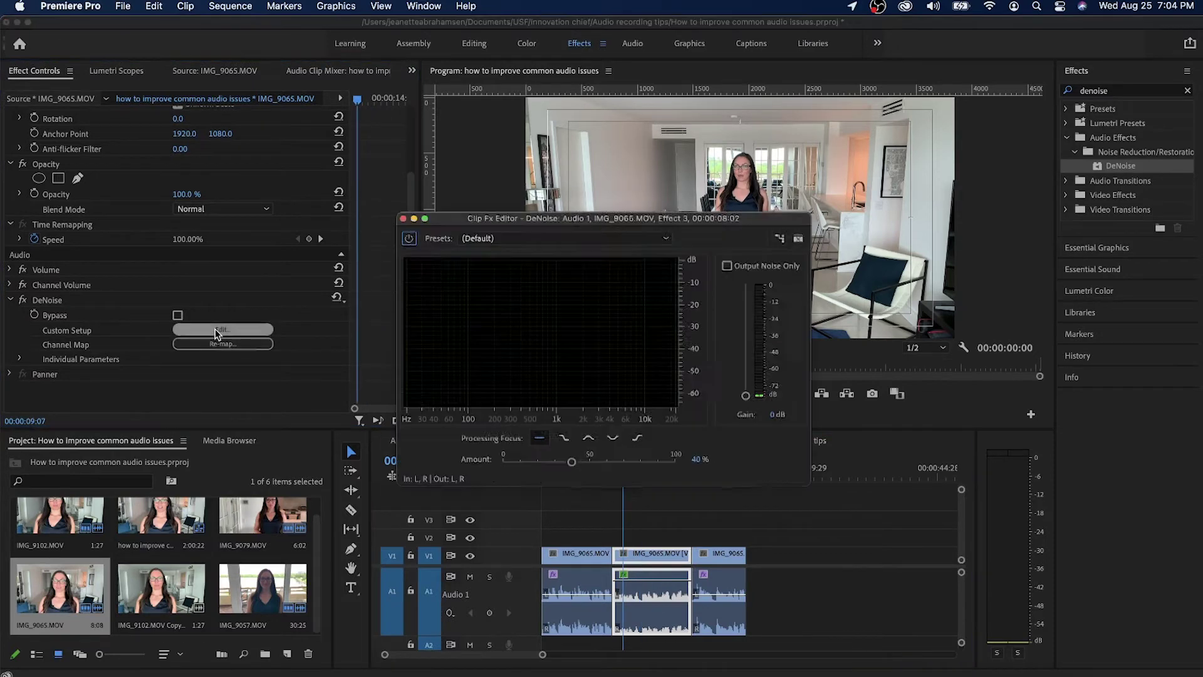
While auditioning the second clip, choose the Light Noise Reduction preset and raise the DeNoise Amount to 51%
{"action": "key", "text": "space"}
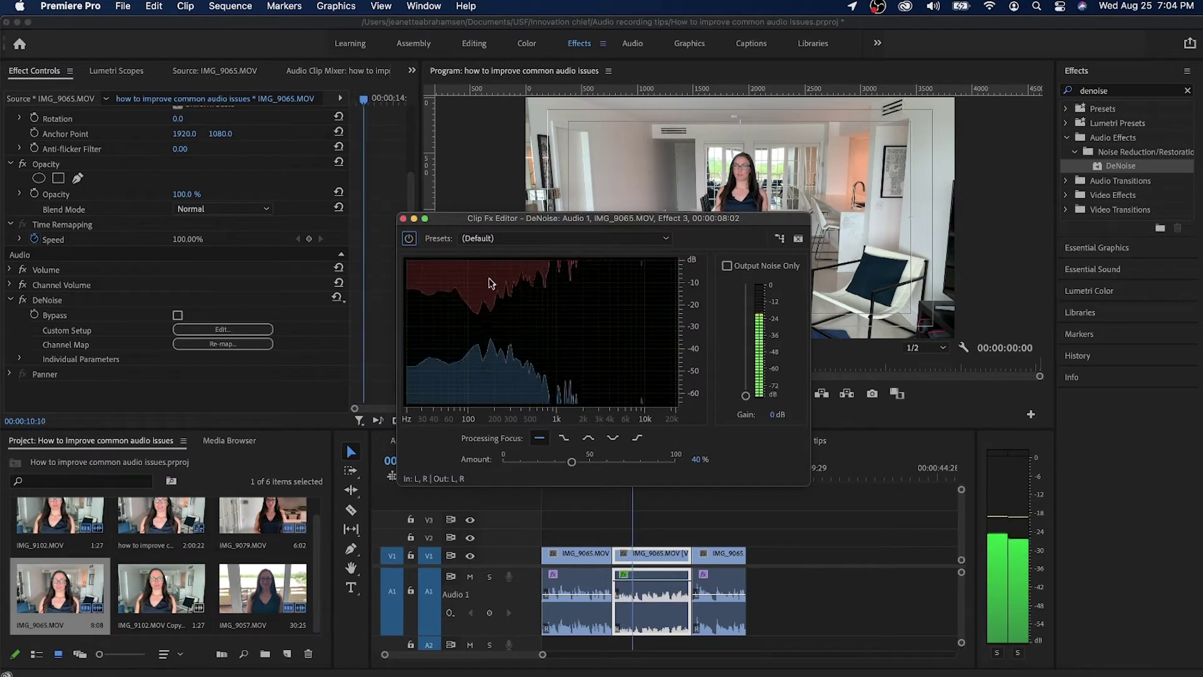
{"action": "left_click", "coordinate": [518, 237]}
{"action": "left_click", "coordinate": [511, 285]}
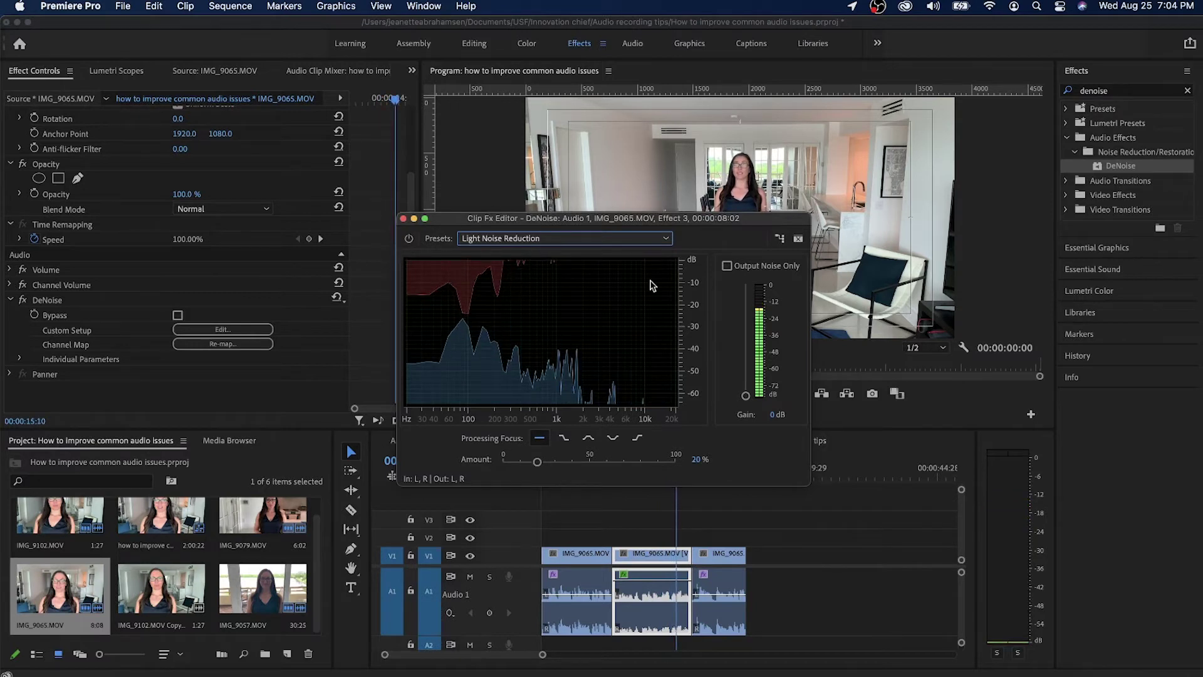
{"action": "left_click", "coordinate": [590, 461]}
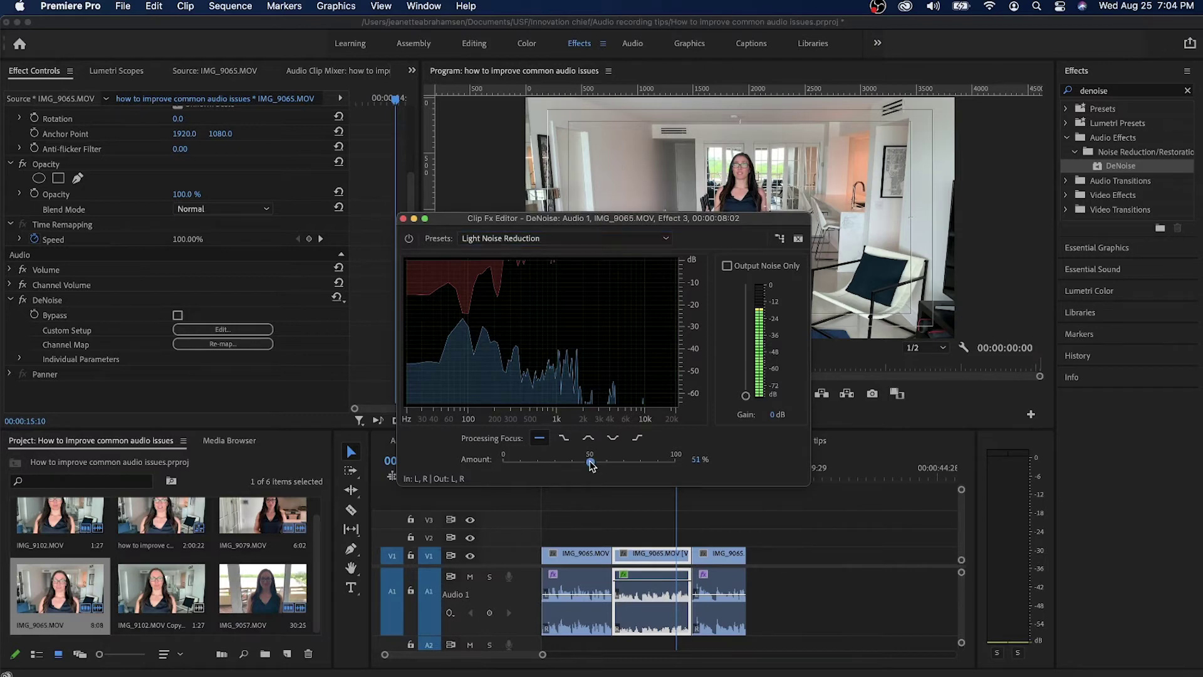
Audition the second clip from its start, bypassing DeNoise partway through playback and re-enabling it to compare the sound
{"action": "left_click_drag", "start_coordinate": [586, 217], "coordinate": [380, 144]}
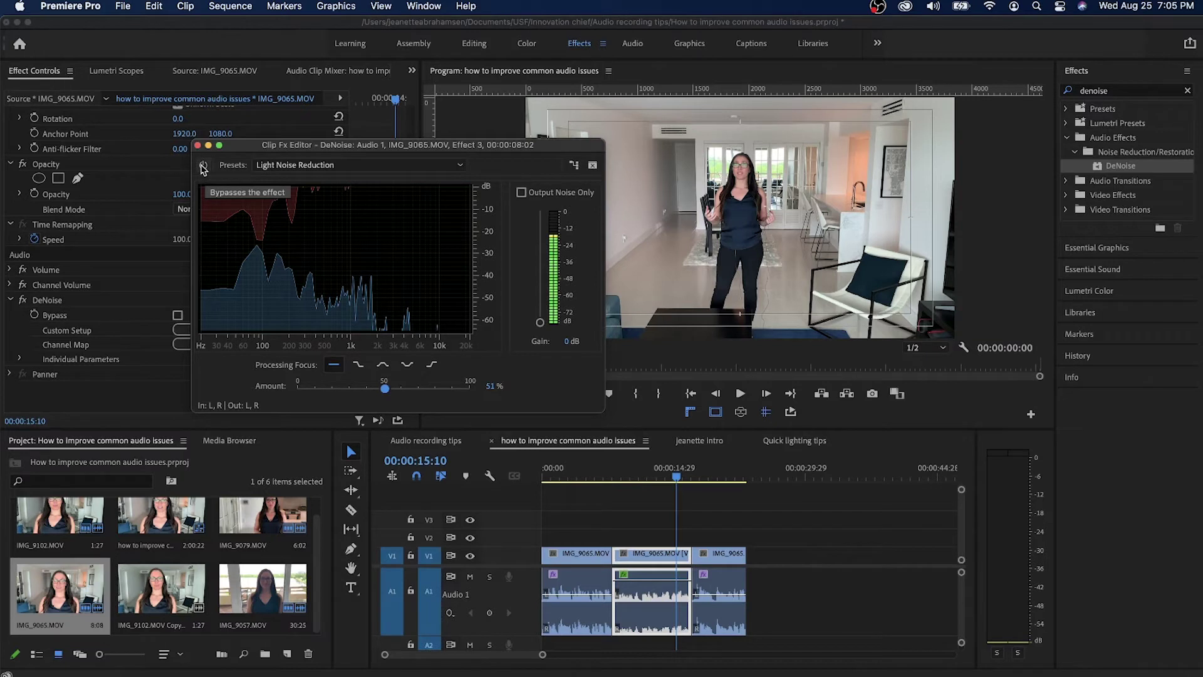
{"action": "left_click", "coordinate": [615, 475]}
{"action": "key", "text": "space"}
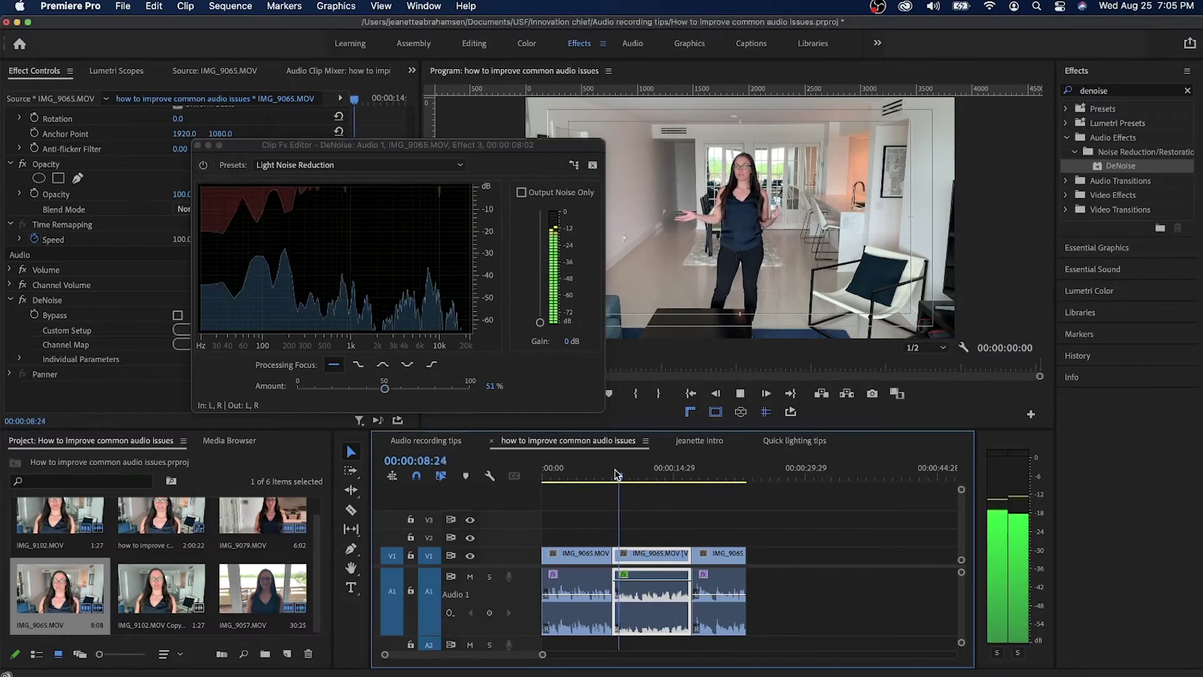
{"action": "left_click", "coordinate": [202, 166]}
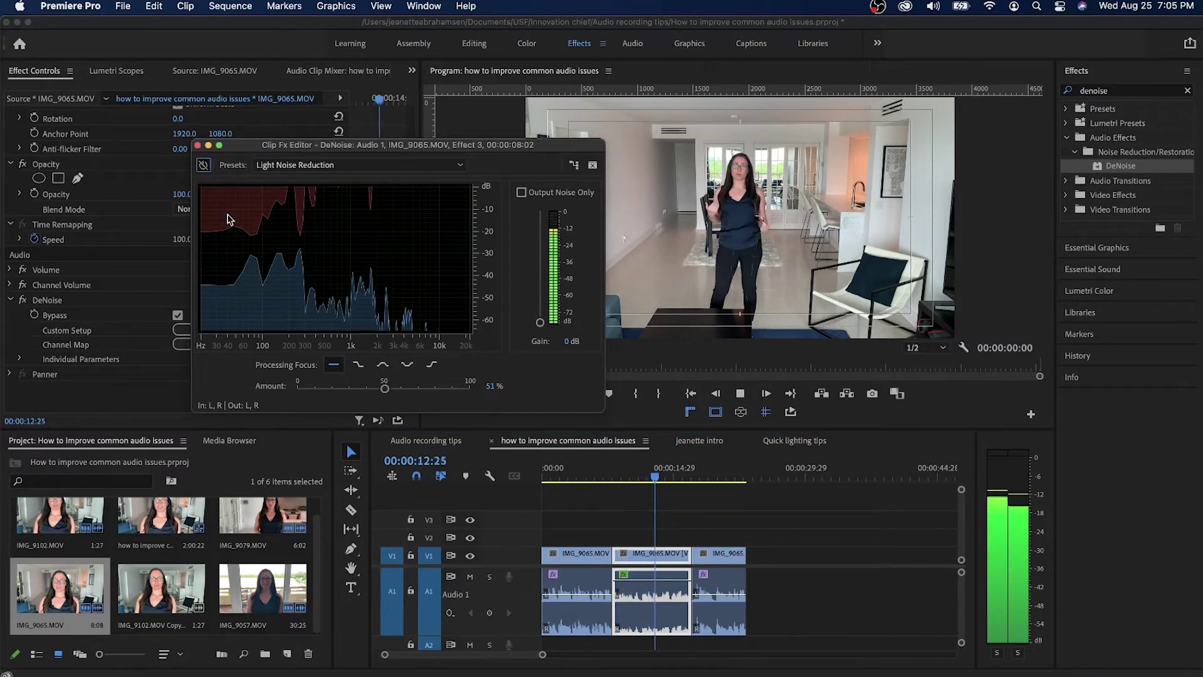
{"action": "left_click", "coordinate": [203, 166]}
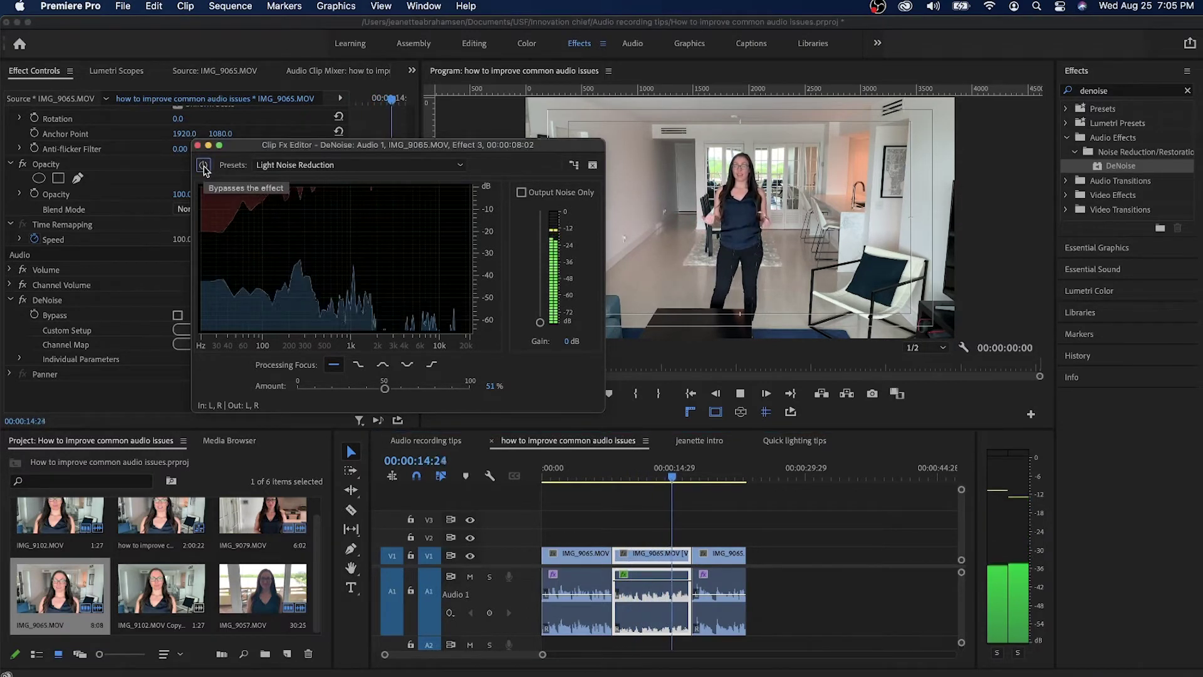
{"action": "key", "text": "space"}
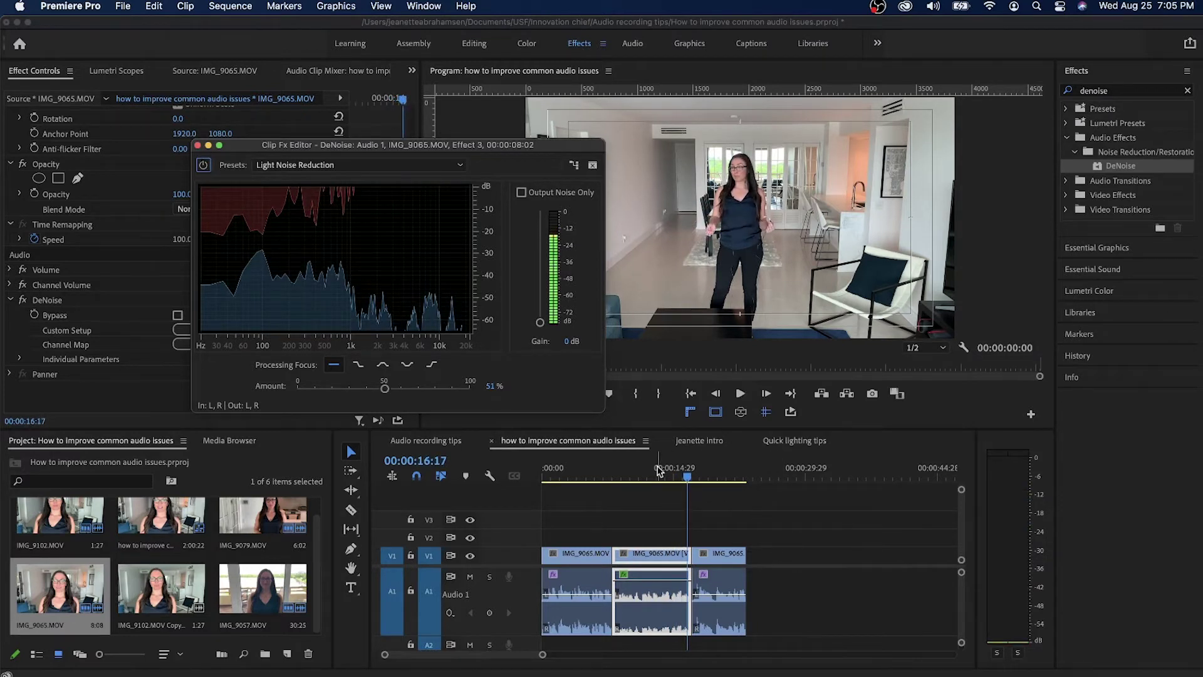
Go further along the sequence to the first IMG_9079.MOV clip and play it from its start to hear its audio
{"action": "left_click", "coordinate": [721, 476]}
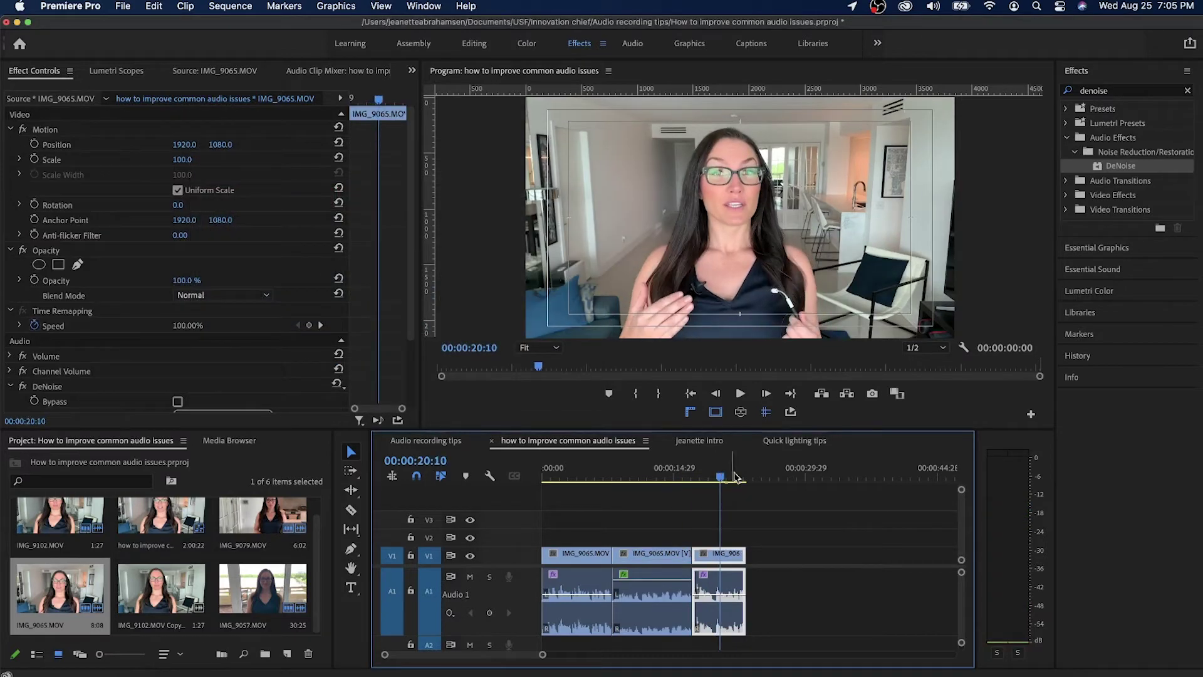
{"action": "left_click", "coordinate": [754, 476]}
{"action": "left_click_drag", "start_coordinate": [476, 661], "coordinate": [508, 664]}
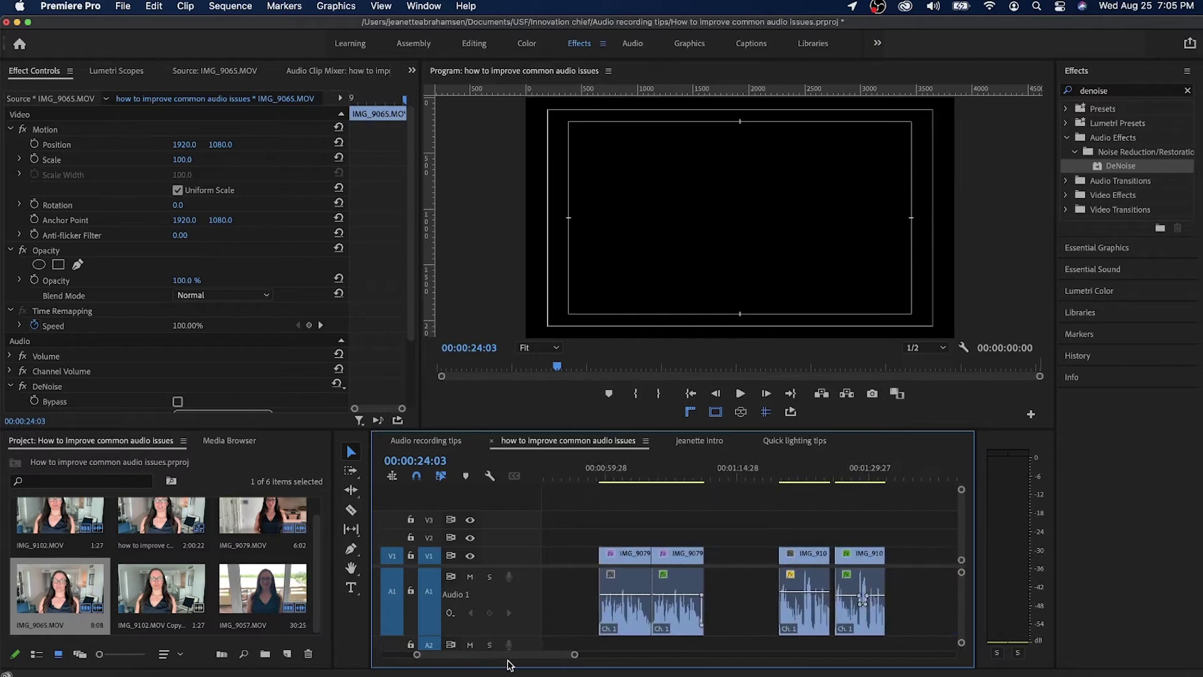
{"action": "left_click", "coordinate": [623, 475]}
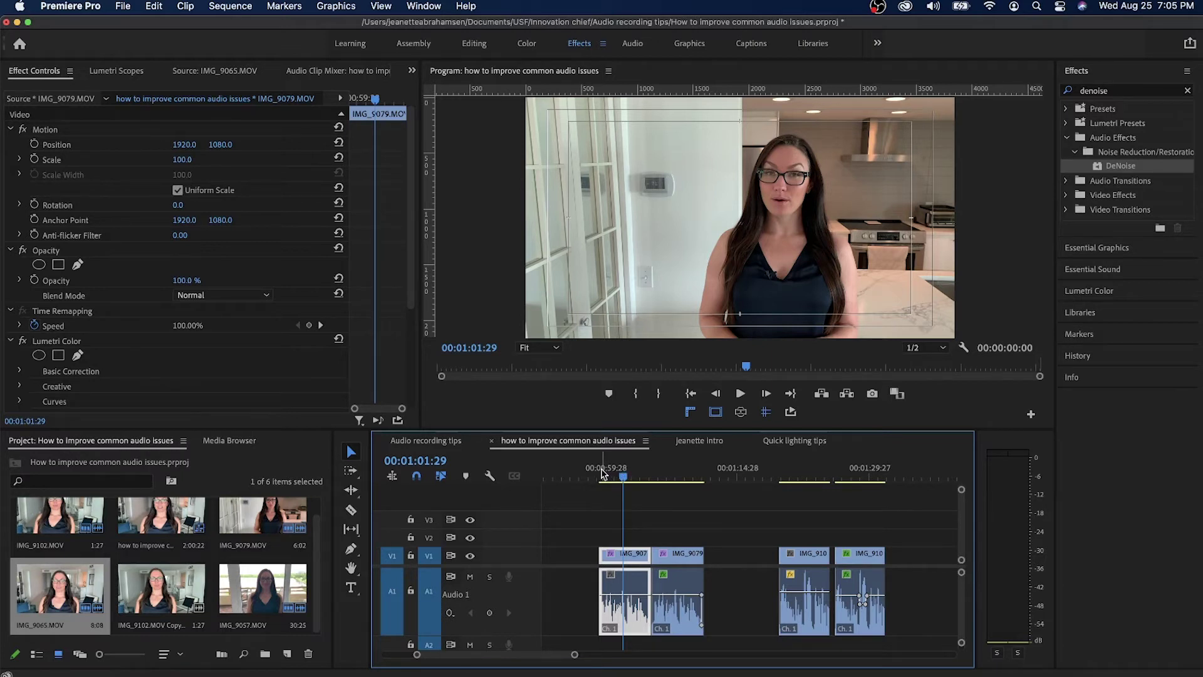
{"action": "left_click", "coordinate": [601, 473]}
{"action": "key", "text": "space"}
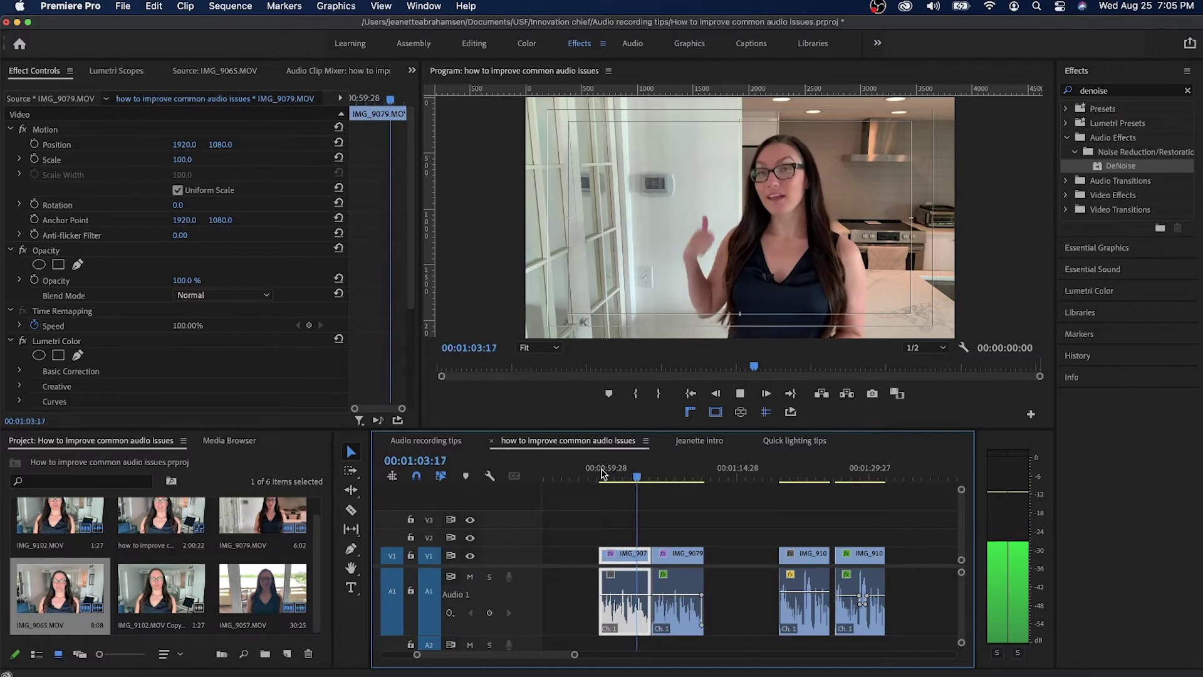
{"action": "key", "text": "space"}
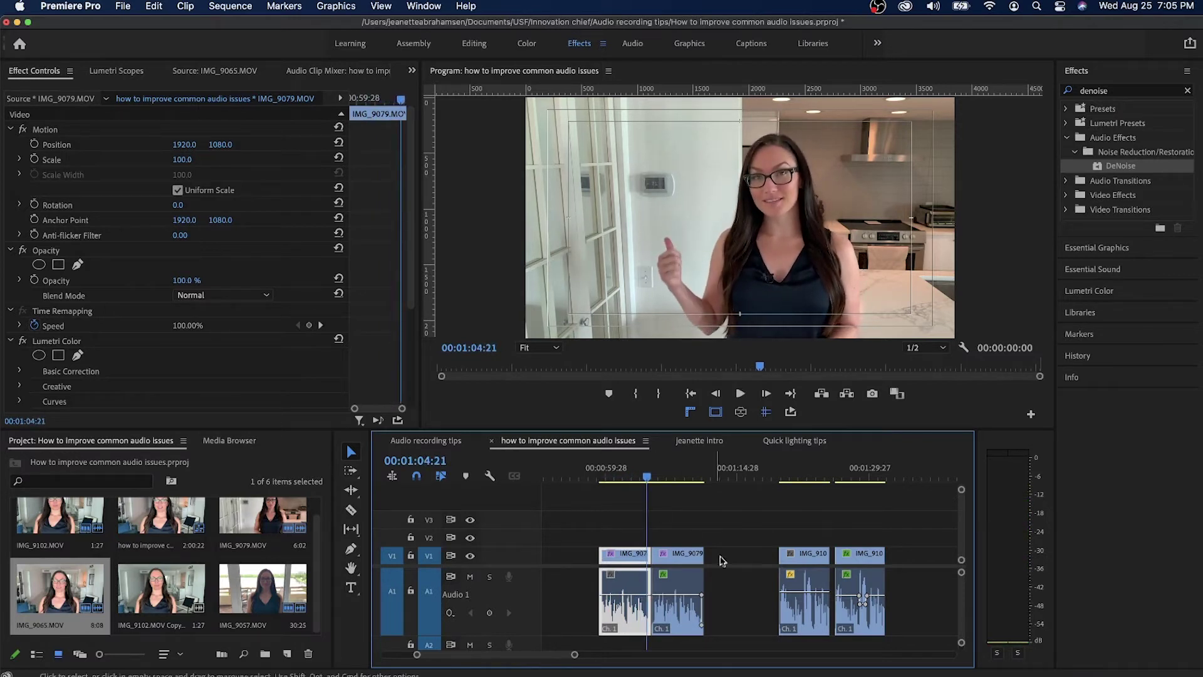
Select the second IMG_9079.MOV clip and continue playback into it to compare its audio with the first one
{"action": "left_click", "coordinate": [696, 557]}
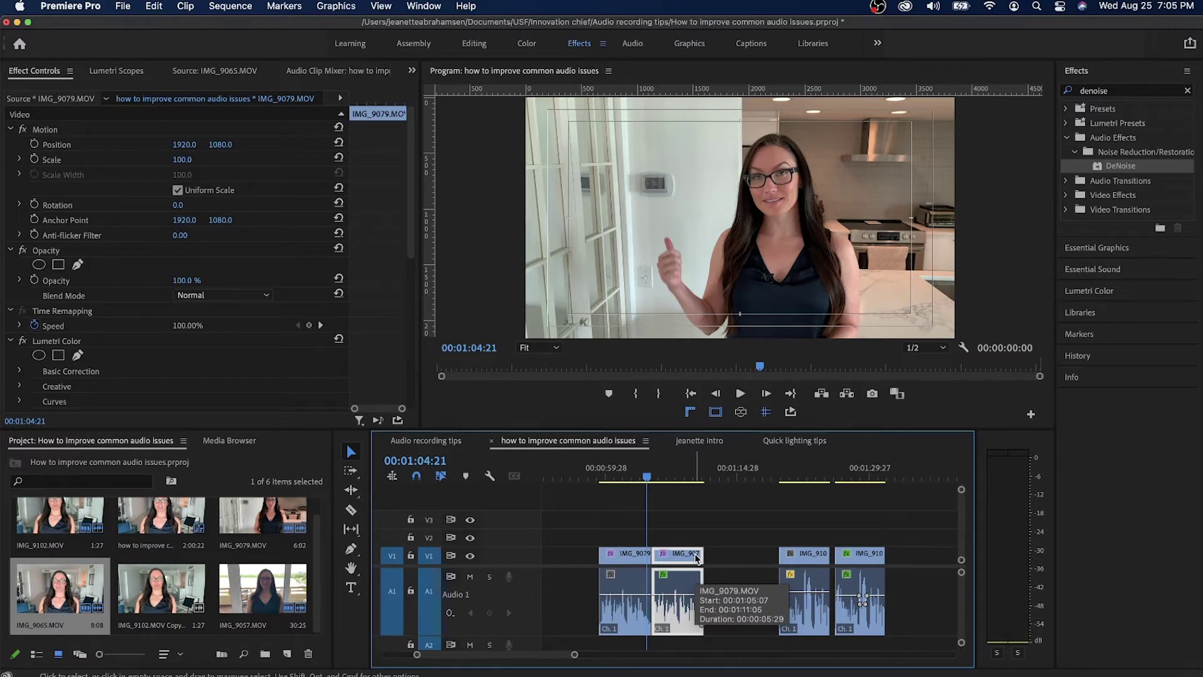
{"action": "key", "text": "space"}
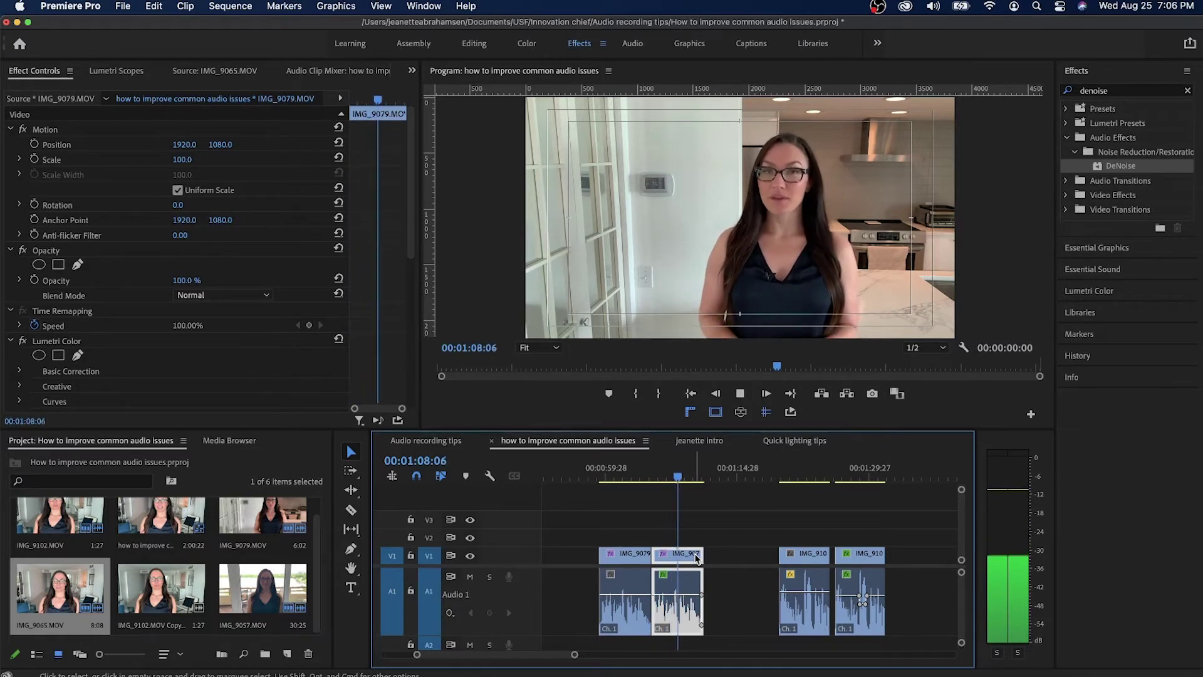
{"action": "key", "text": "space"}
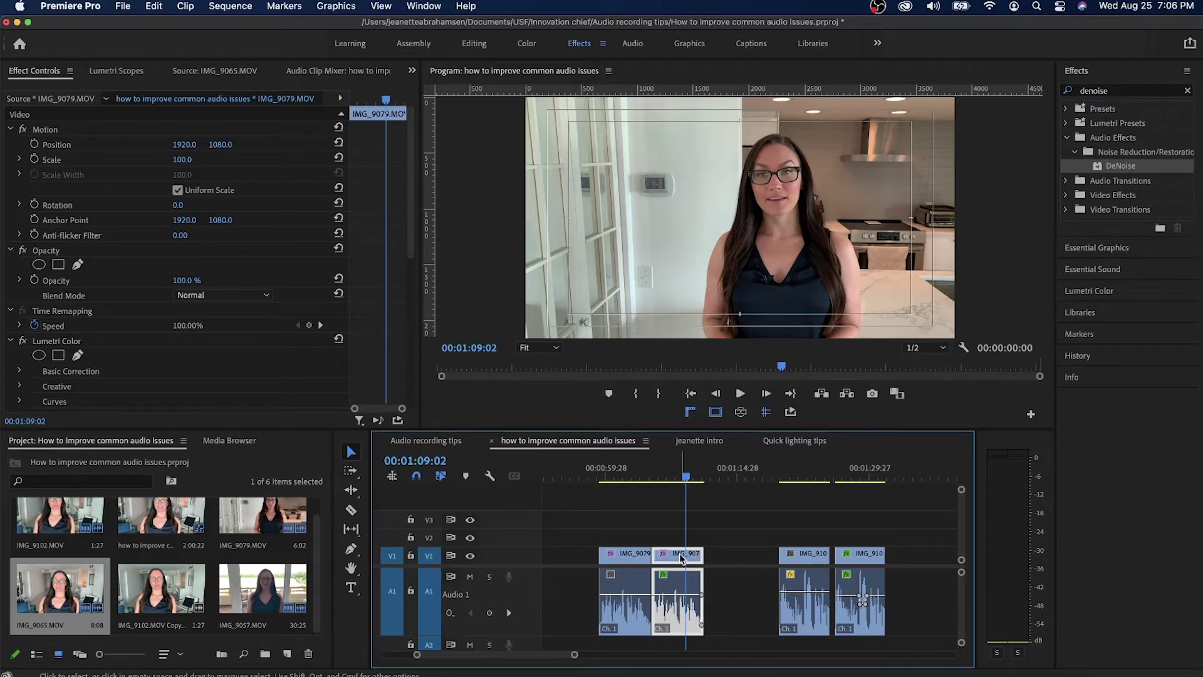
Park the playhead on the second IMG_9079.MOV clip and open the custom setup of its DeNoise effect
{"action": "left_click", "coordinate": [637, 475]}
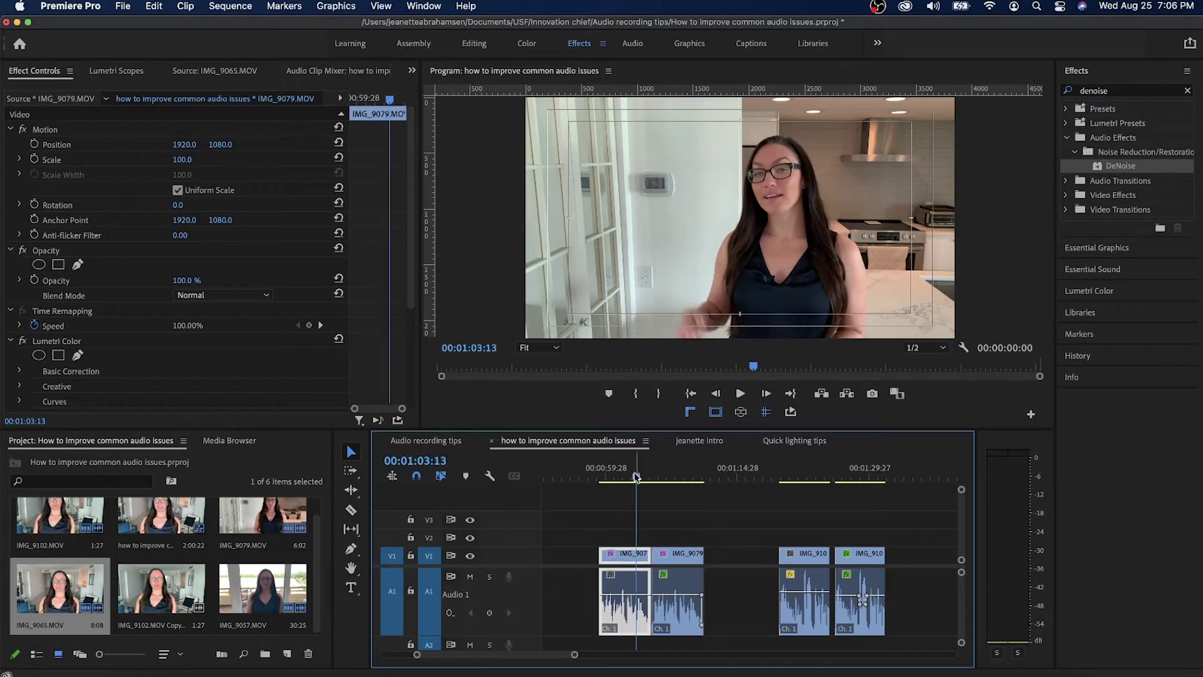
{"action": "left_click", "coordinate": [679, 476]}
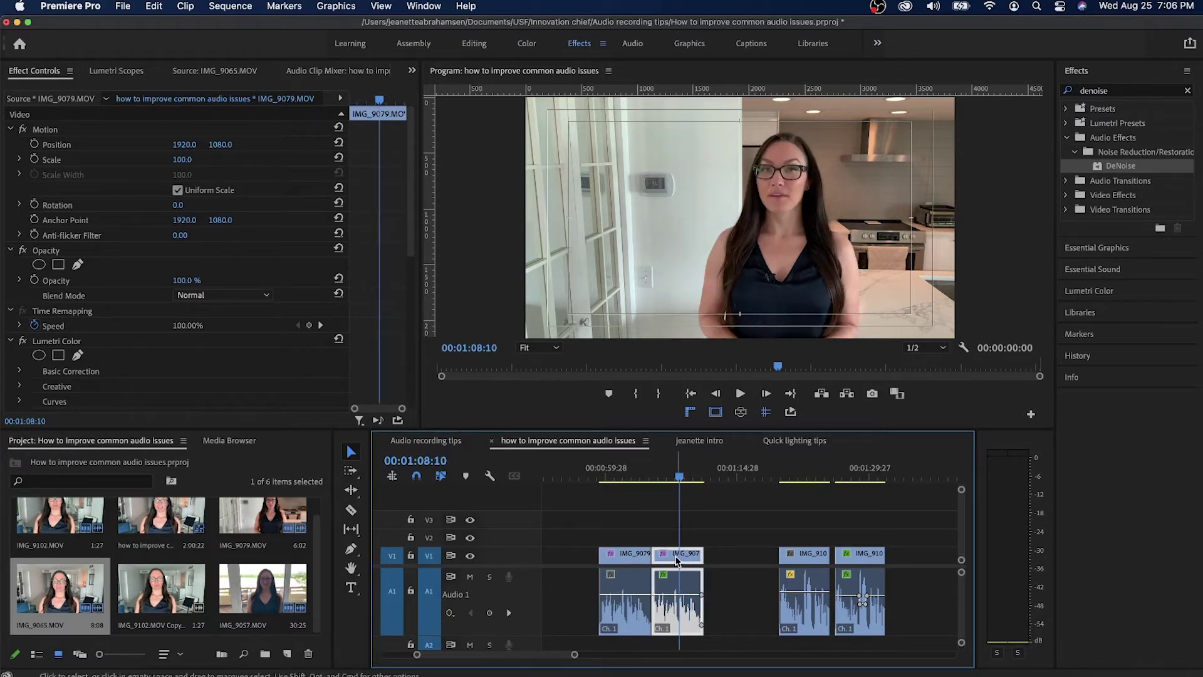
{"action": "left_click_drag", "start_coordinate": [406, 238], "coordinate": [403, 376]}
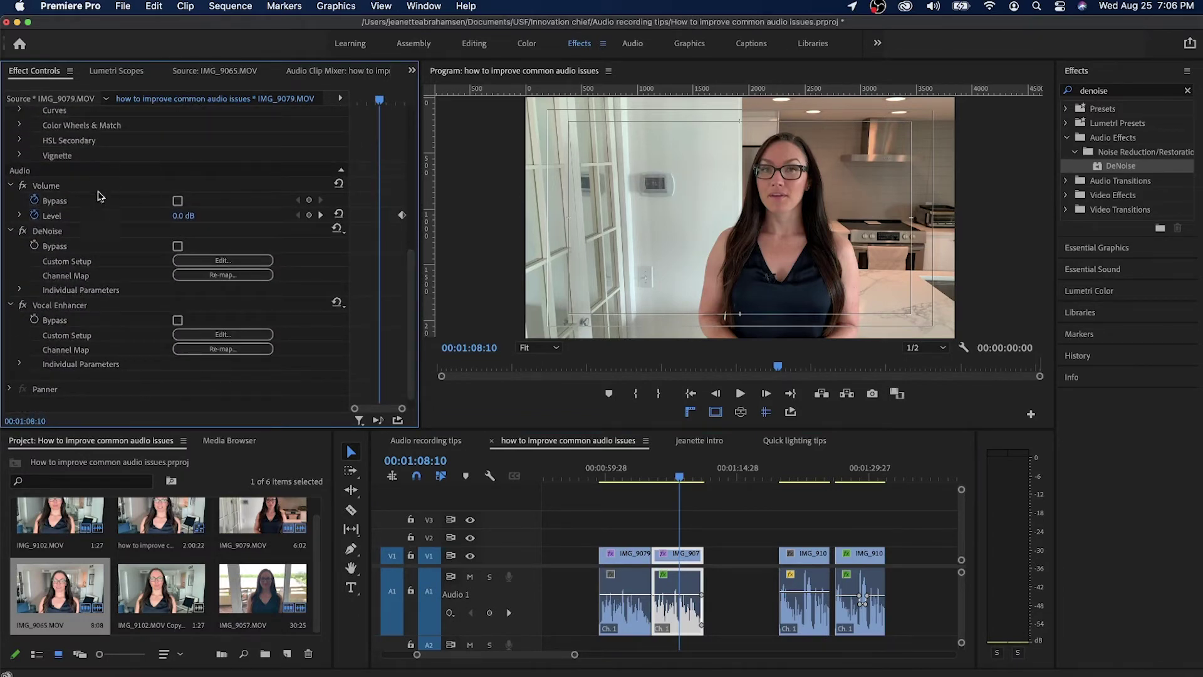
{"action": "left_click", "coordinate": [229, 262]}
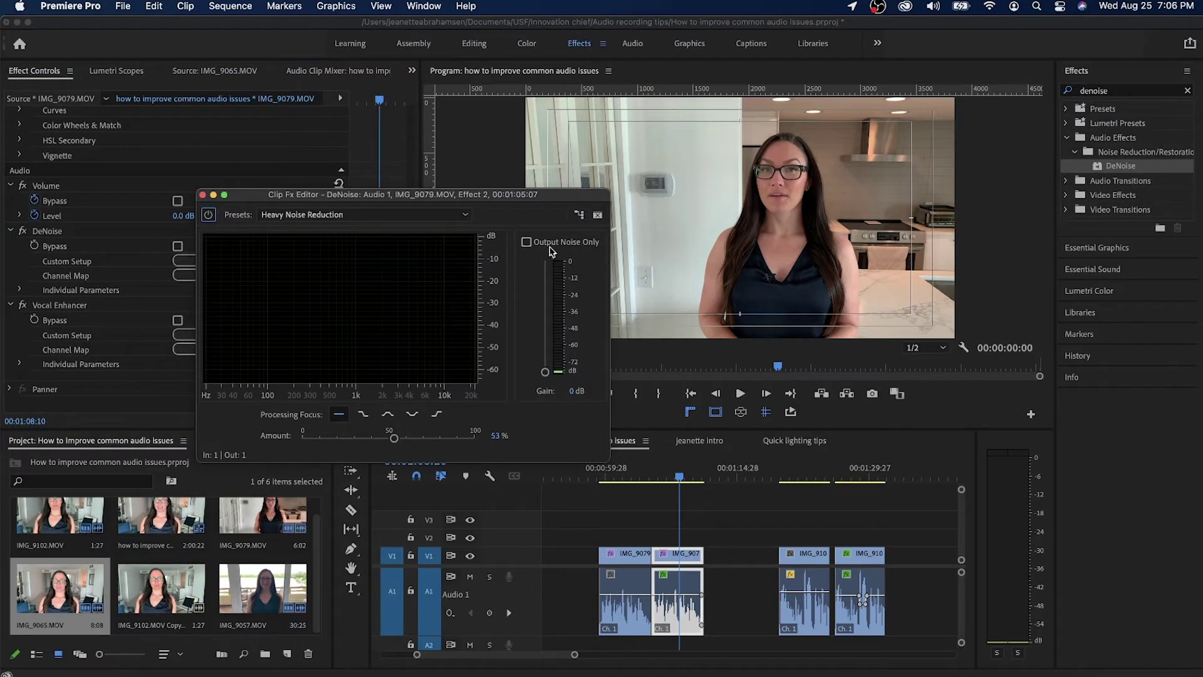
Enable Output Noise Only, audition the clip from near its start and turn the option off again
{"action": "left_click", "coordinate": [528, 243]}
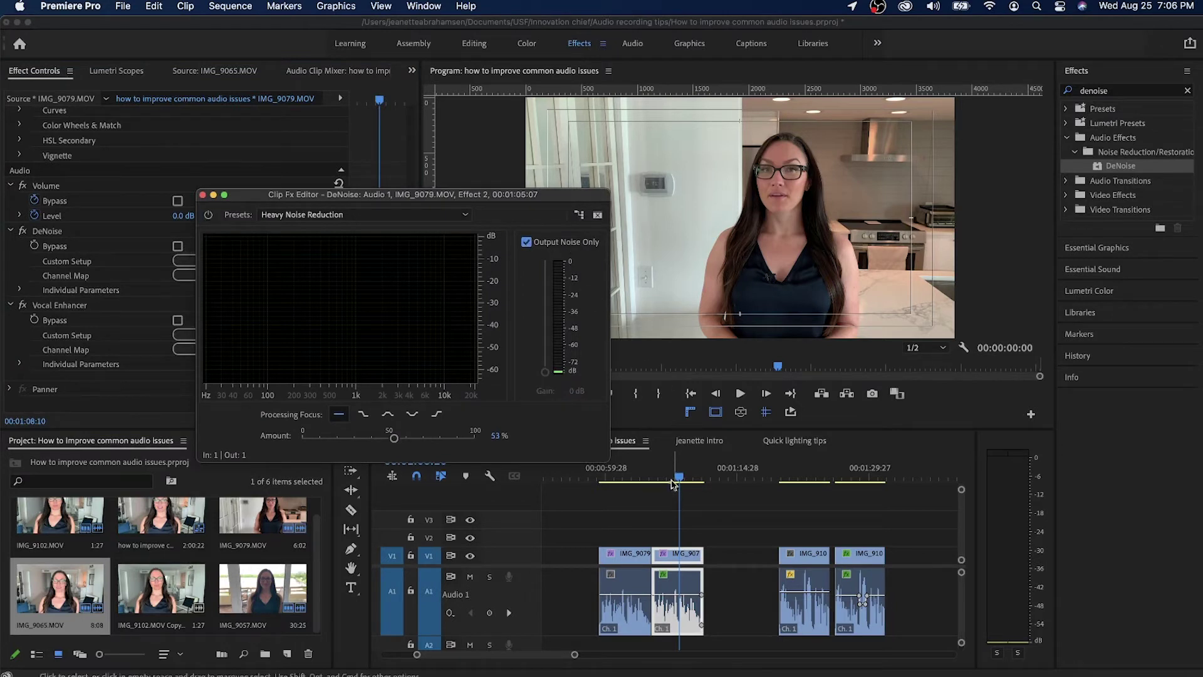
{"action": "left_click", "coordinate": [658, 472]}
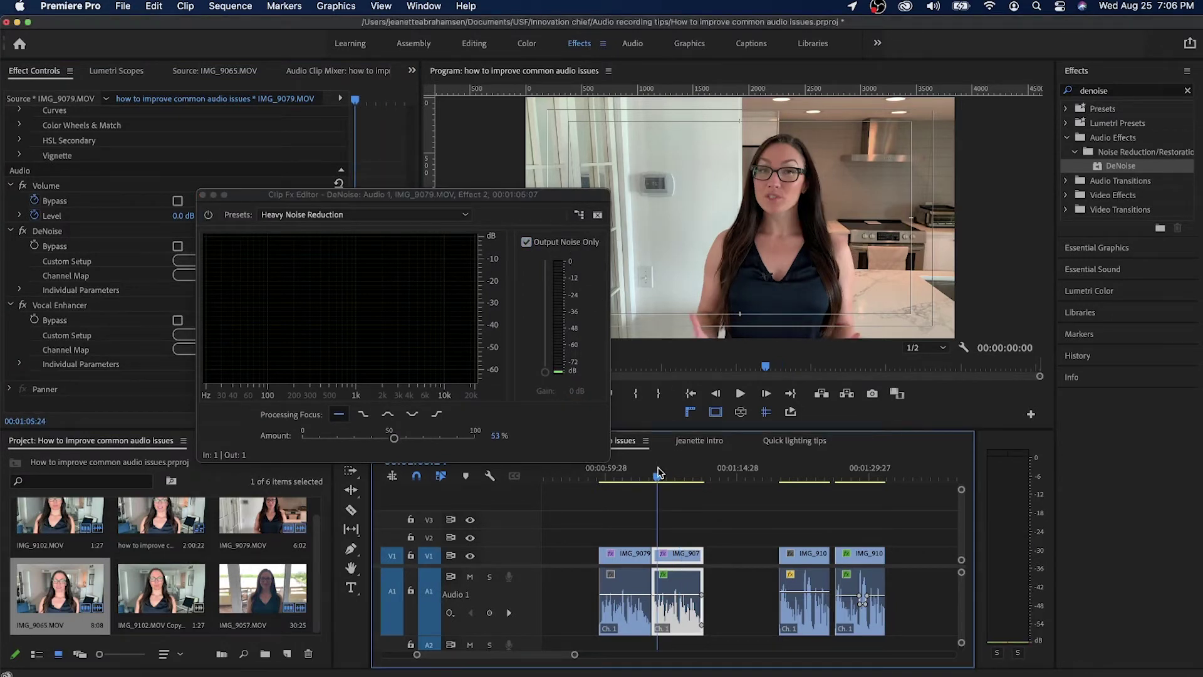
{"action": "key", "text": "space"}
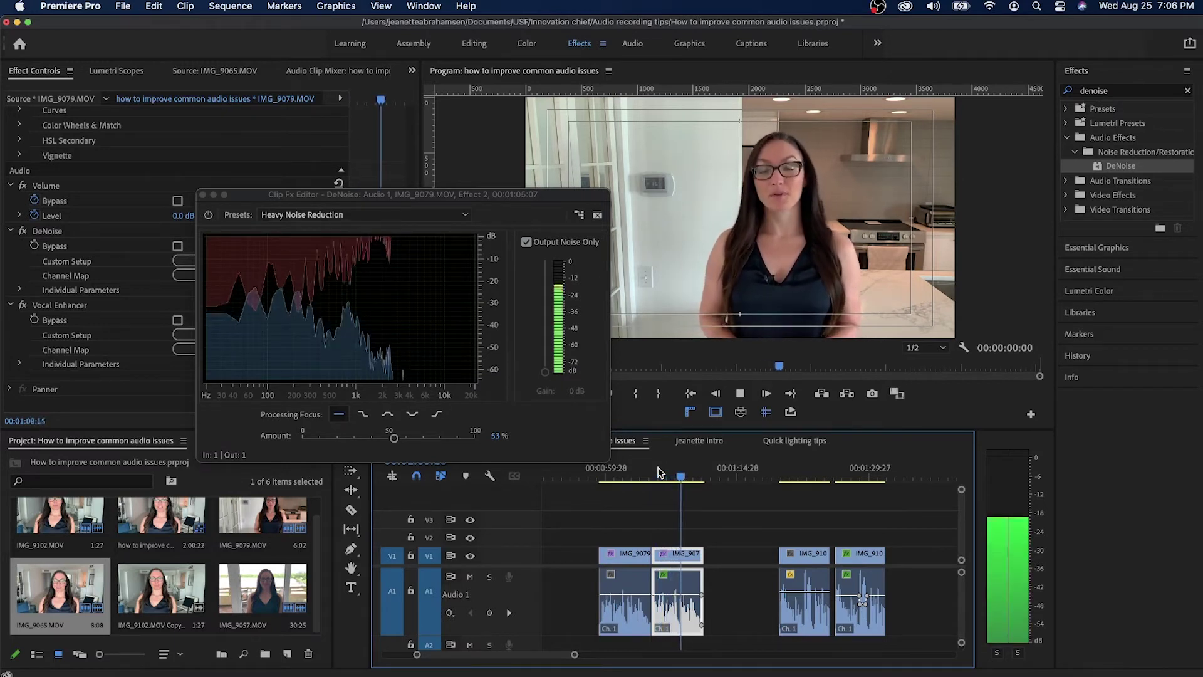
{"action": "key", "text": "space"}
{"action": "left_click", "coordinate": [527, 242]}
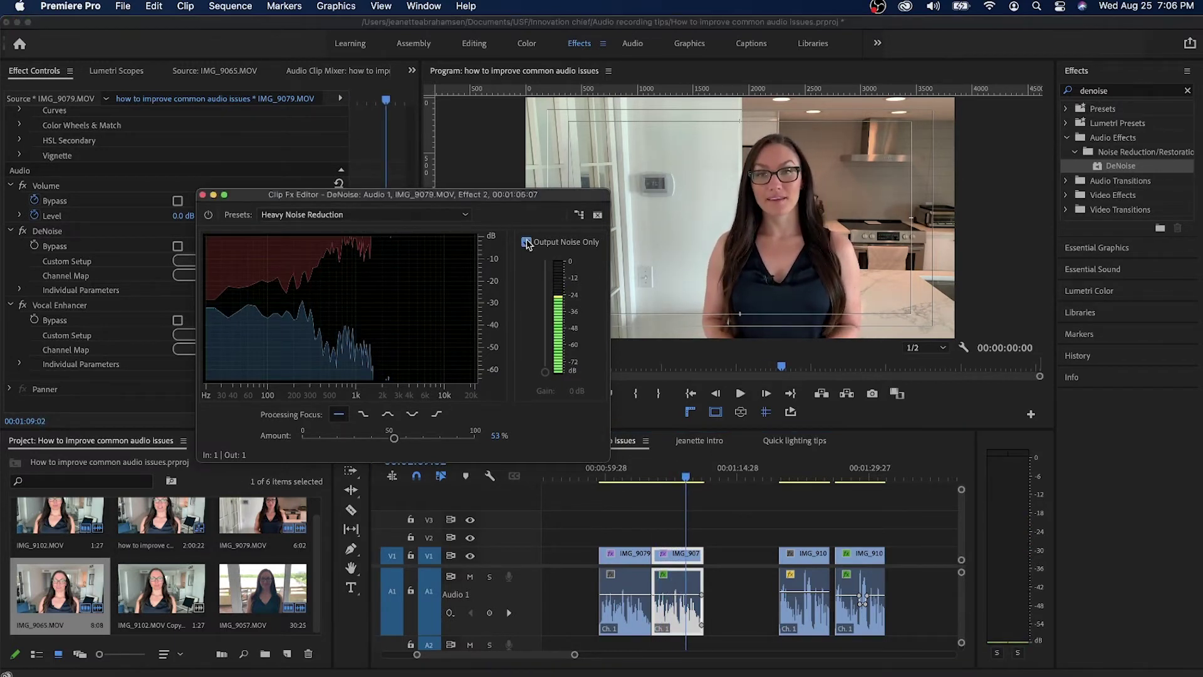
Play the second IMG_9079.MOV clip with DeNoise active and with it bypassed, re-enable the effect and close its editor
{"action": "left_click", "coordinate": [653, 464]}
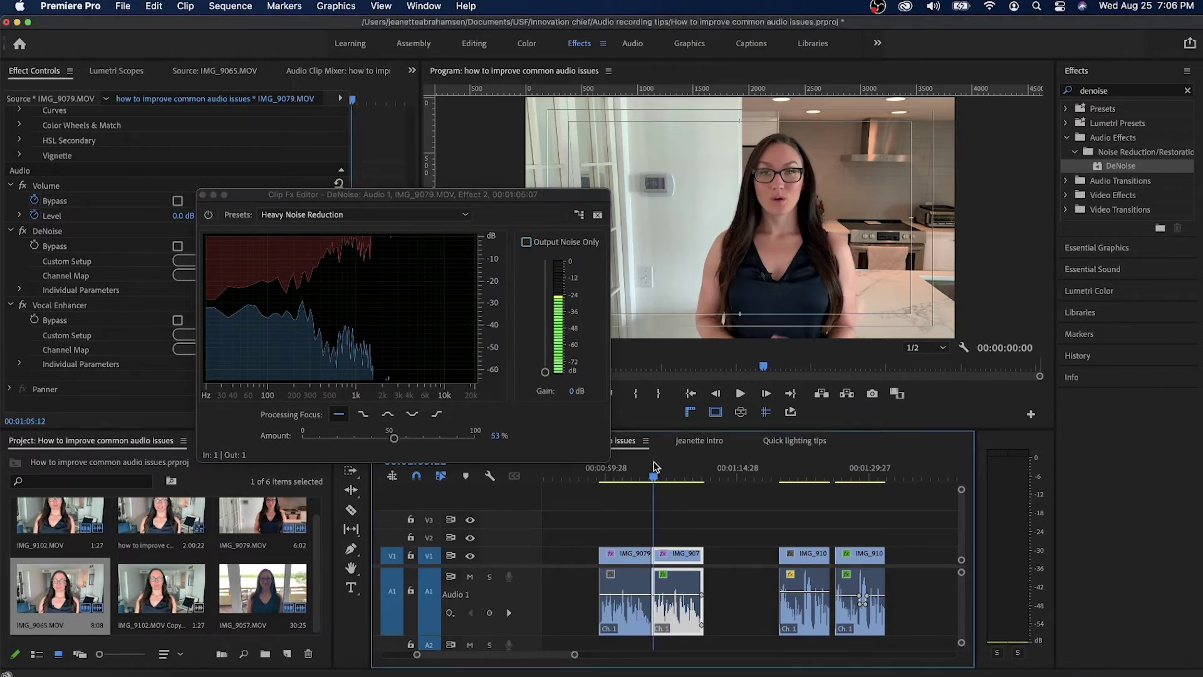
{"action": "key", "text": "space"}
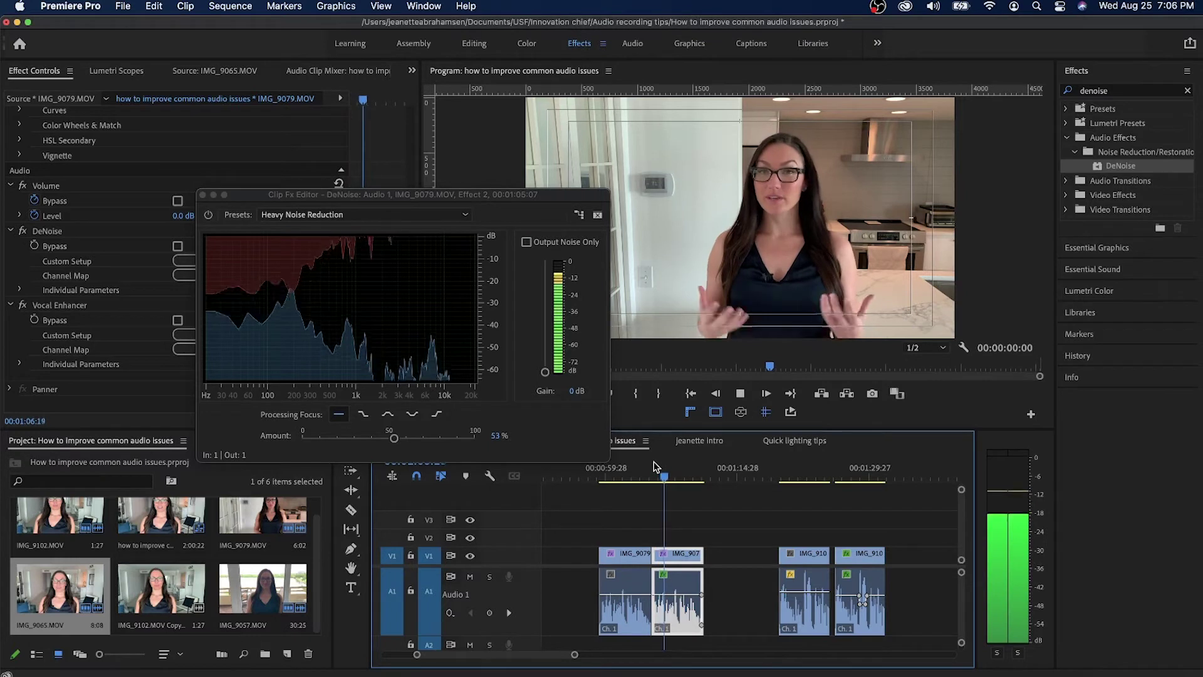
{"action": "key", "text": "space"}
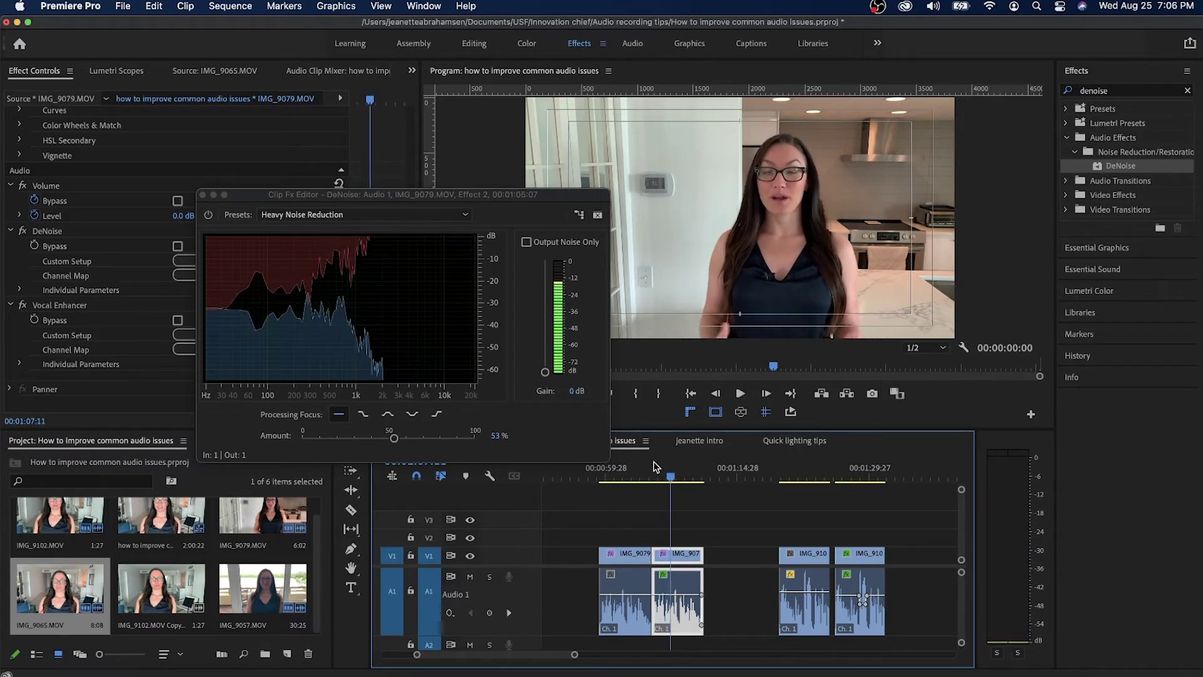
{"action": "left_click", "coordinate": [208, 214]}
{"action": "key", "text": "space"}
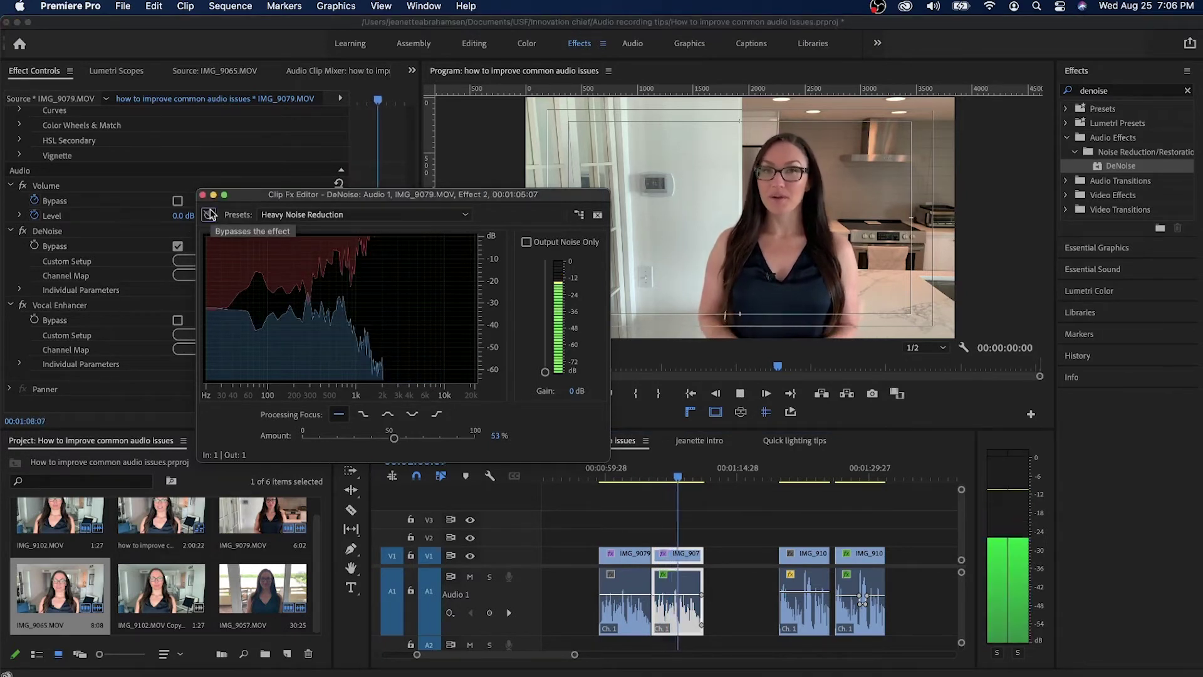
{"action": "key", "text": "space"}
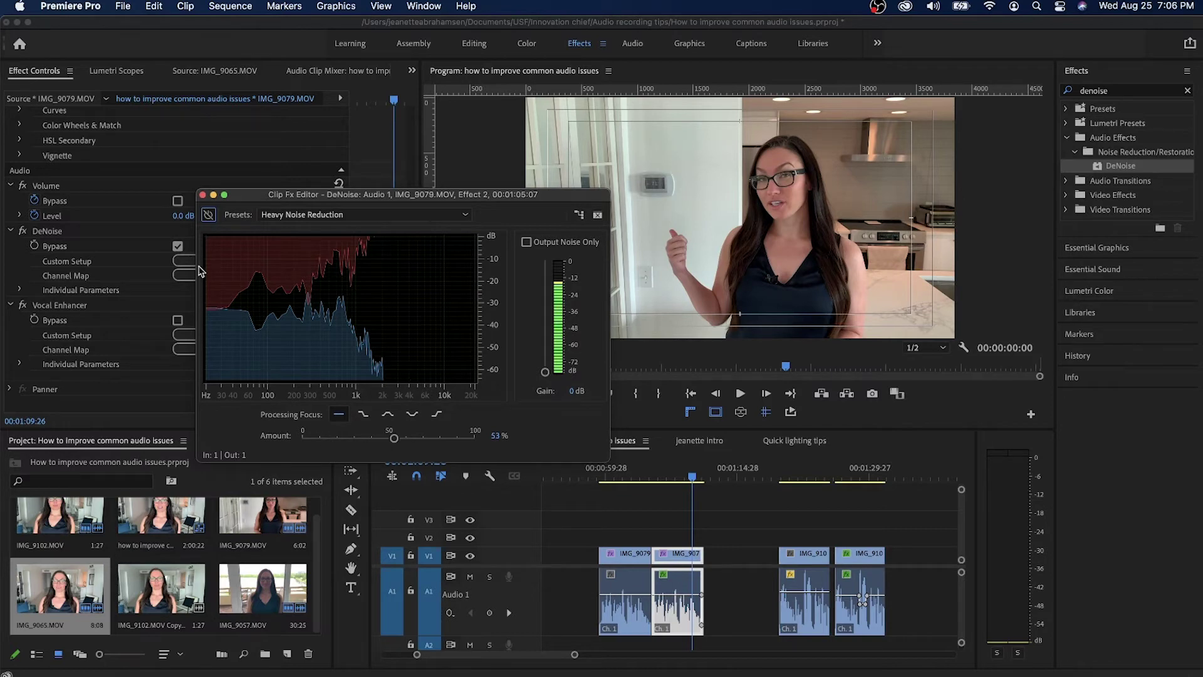
{"action": "left_click", "coordinate": [208, 214]}
{"action": "left_click", "coordinate": [202, 195]}
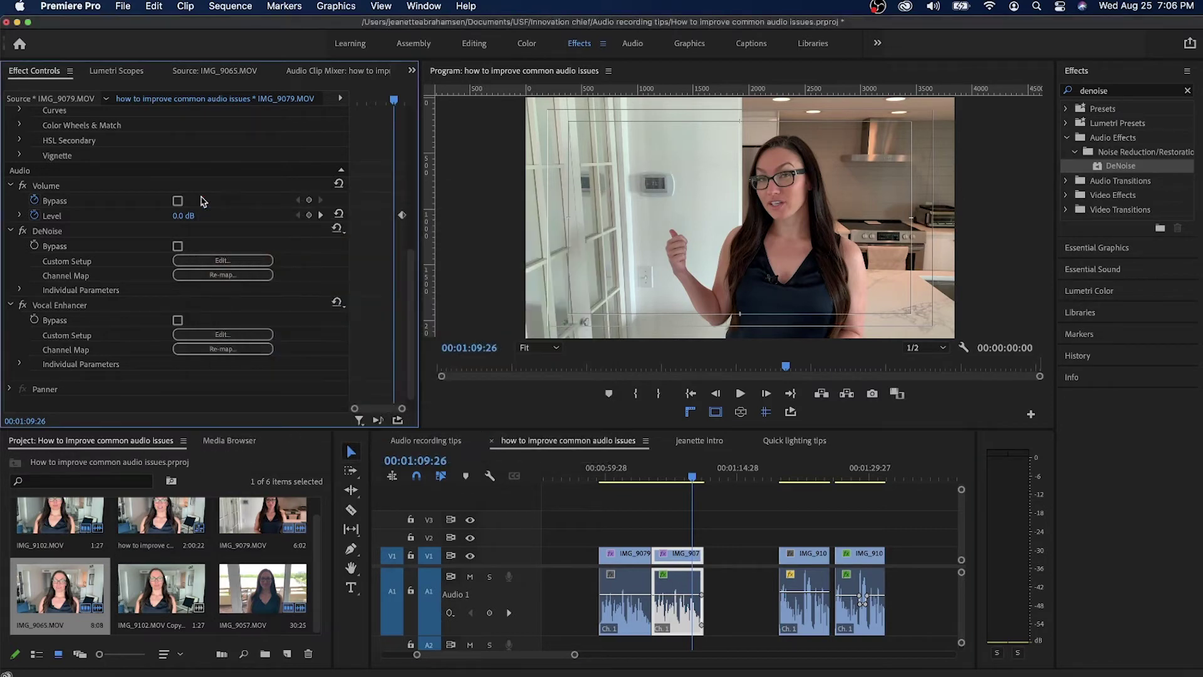
Search the effects for "vocal" and select the Vocal Enhancer audio effect
{"action": "left_click", "coordinate": [112, 307]}
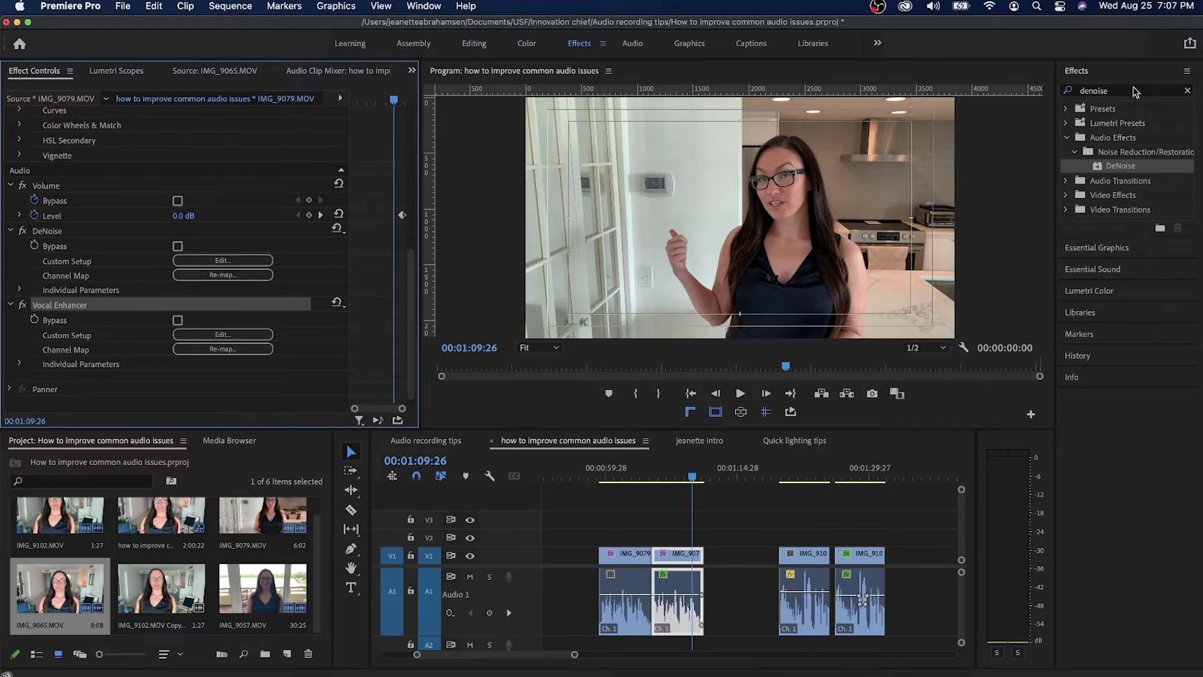
{"action": "left_click", "coordinate": [1127, 95]}
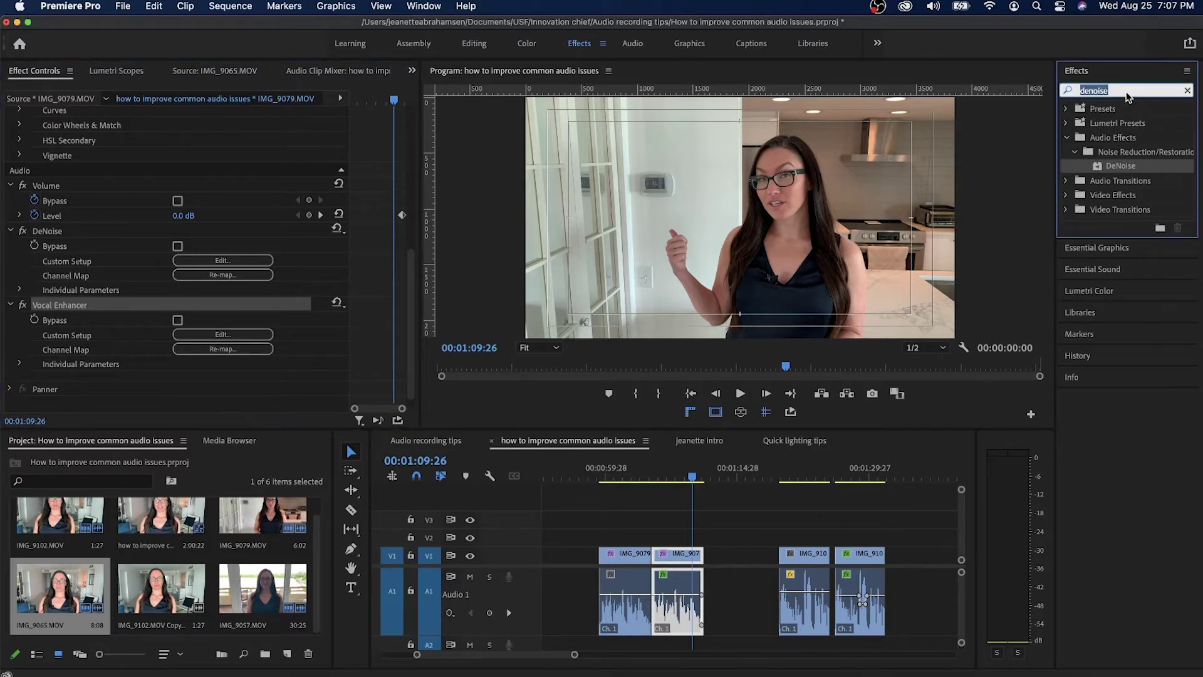
{"action": "type", "text": "vocal"}
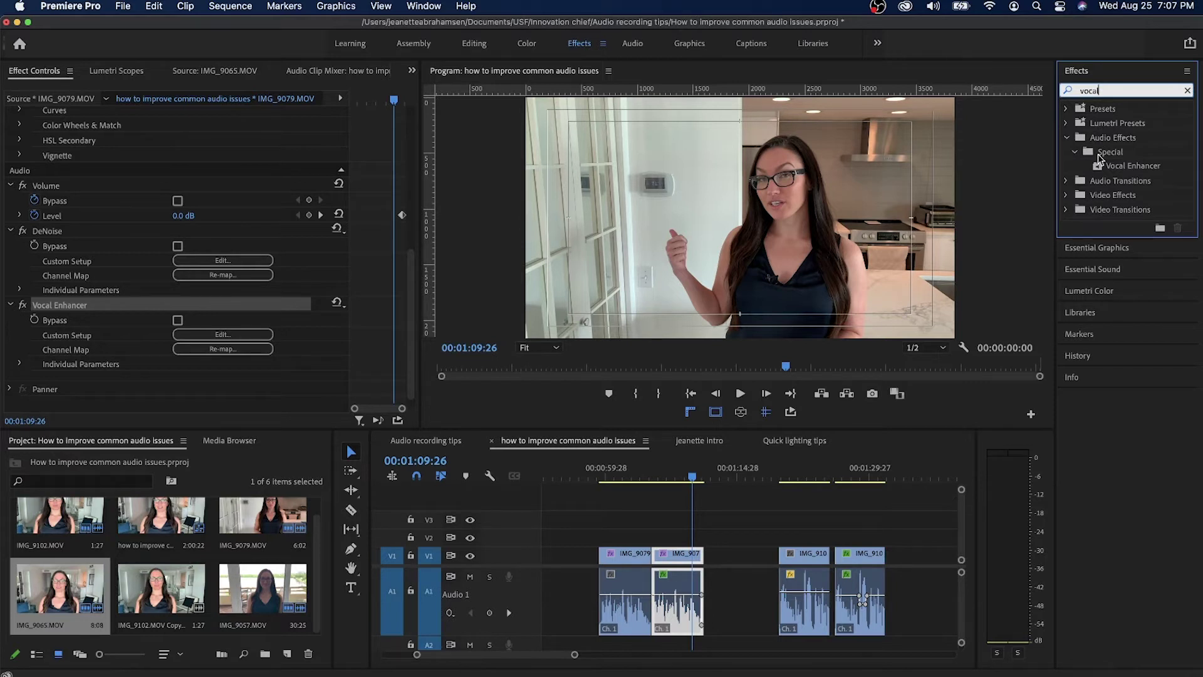
{"action": "left_click_drag", "start_coordinate": [1127, 171], "coordinate": [663, 590]}
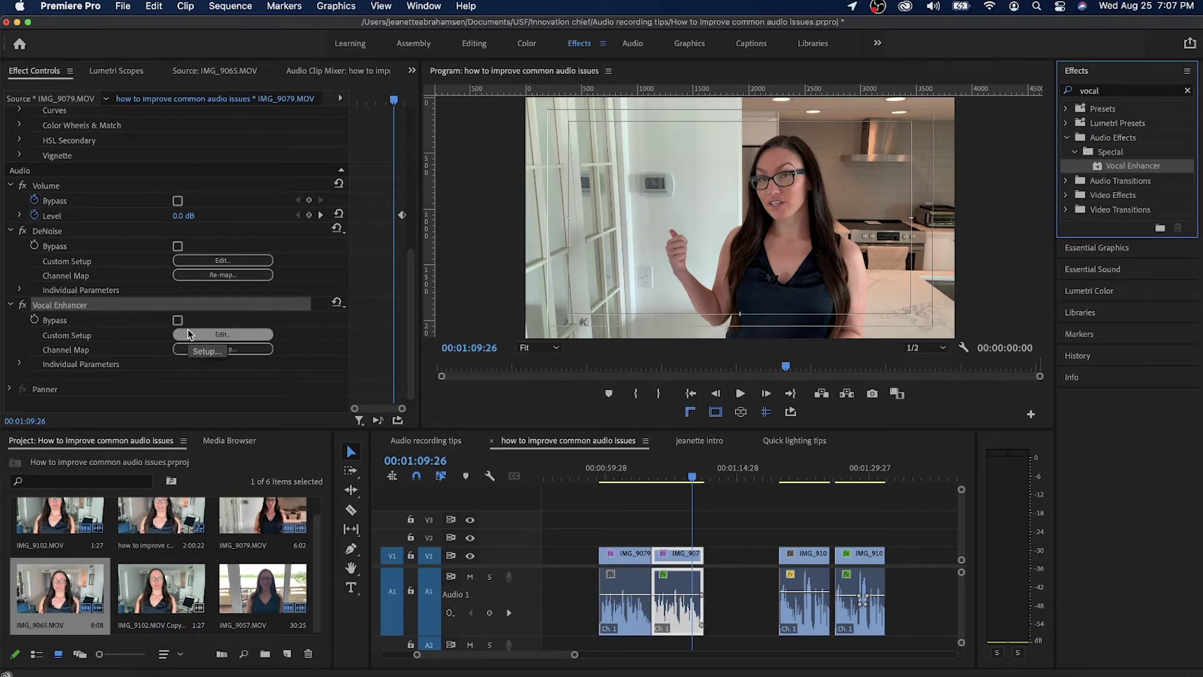
Open the custom setup of the clip's Vocal Enhancer, try Low Tone and choose High Tone
{"action": "left_click", "coordinate": [225, 336]}
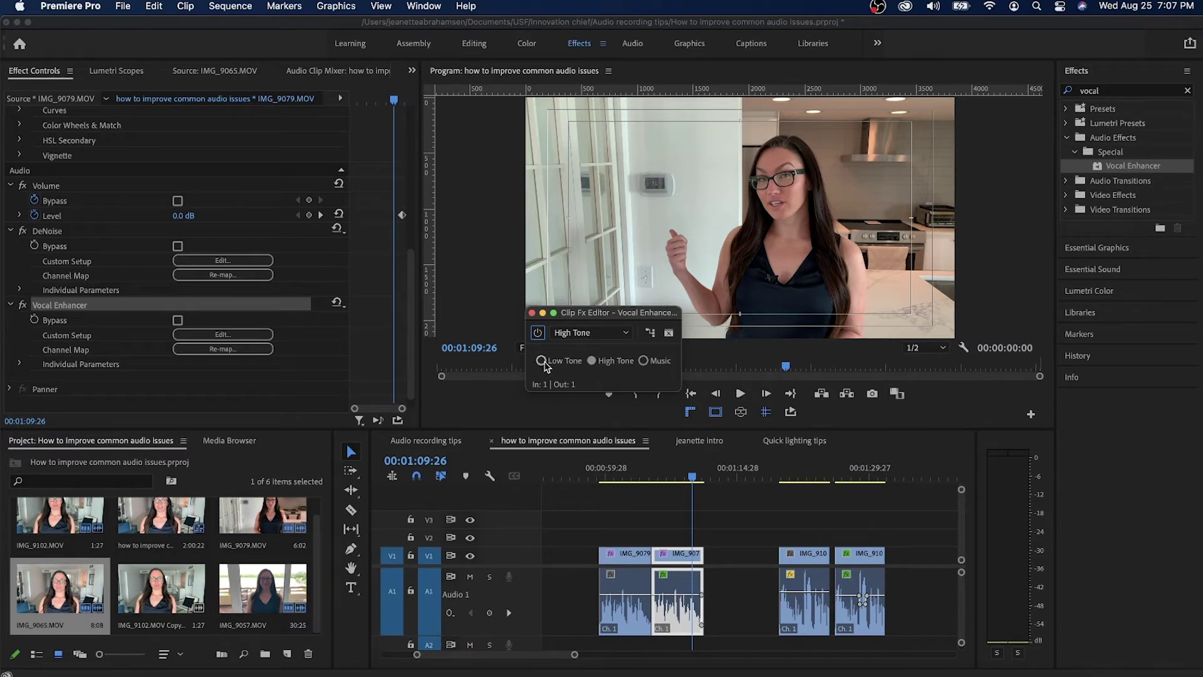
{"action": "left_click", "coordinate": [543, 361]}
{"action": "left_click", "coordinate": [601, 366]}
Play the second IMG_9079.MOV clip with Vocal Enhancer set to High Tone, bypass and re-enable the effect, and close its editor
{"action": "left_click", "coordinate": [657, 470]}
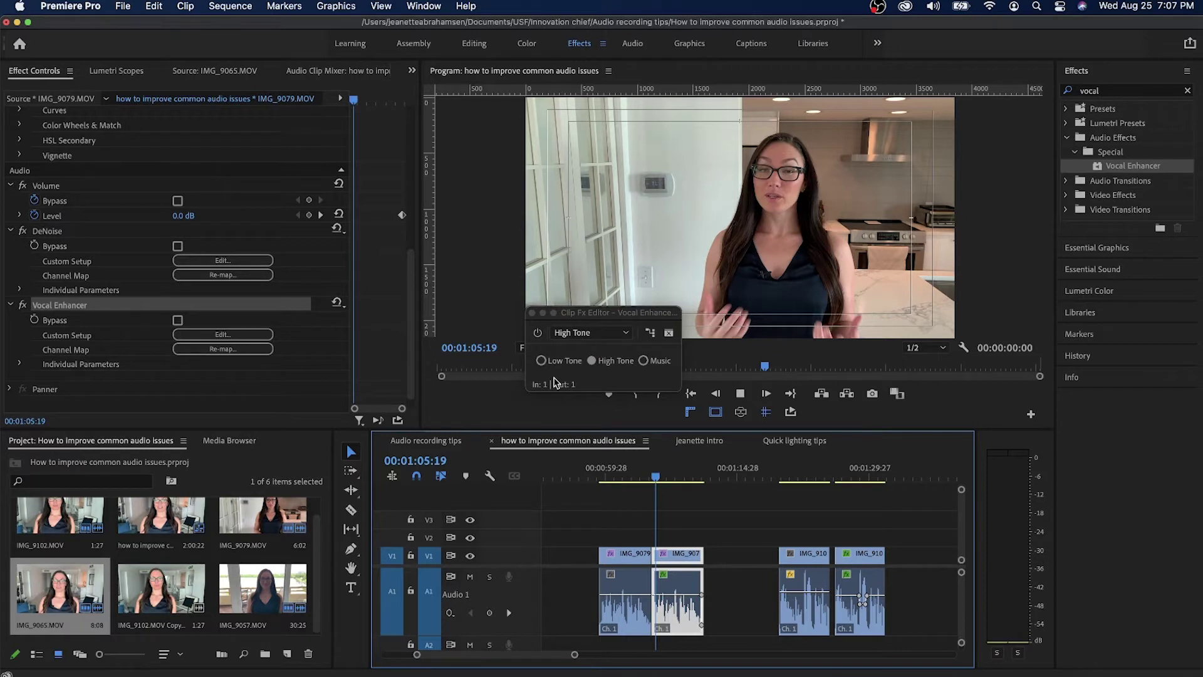
{"action": "key", "text": "space"}
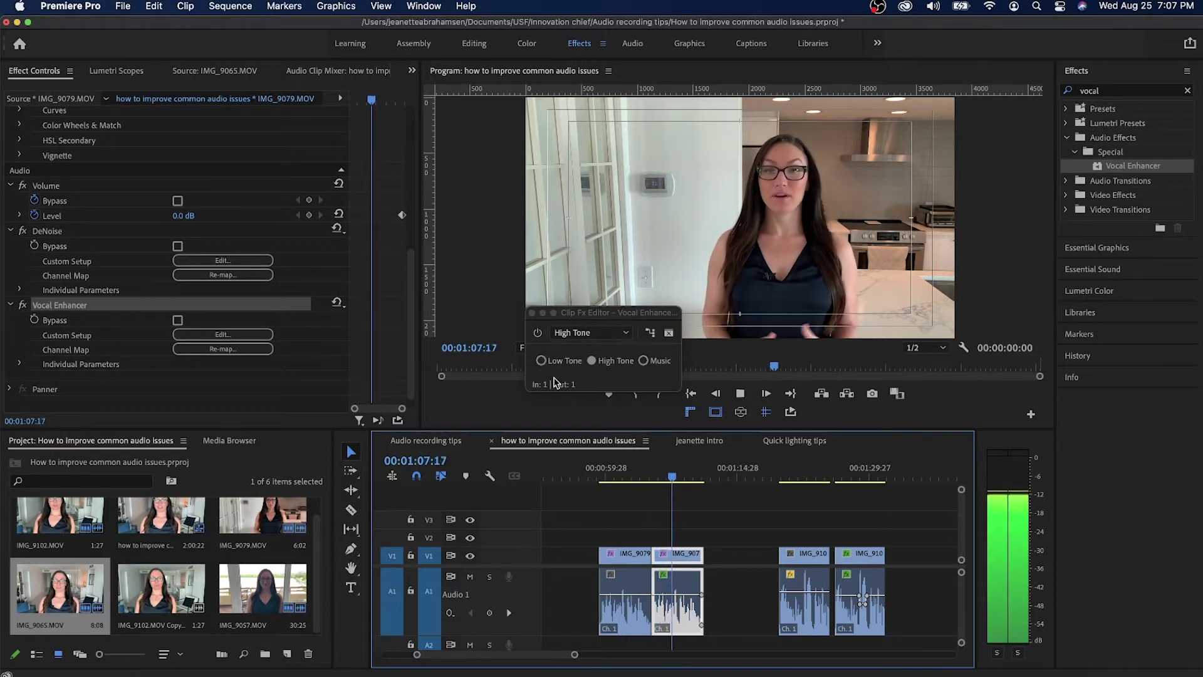
{"action": "key", "text": "space"}
{"action": "left_click", "coordinate": [539, 333]}
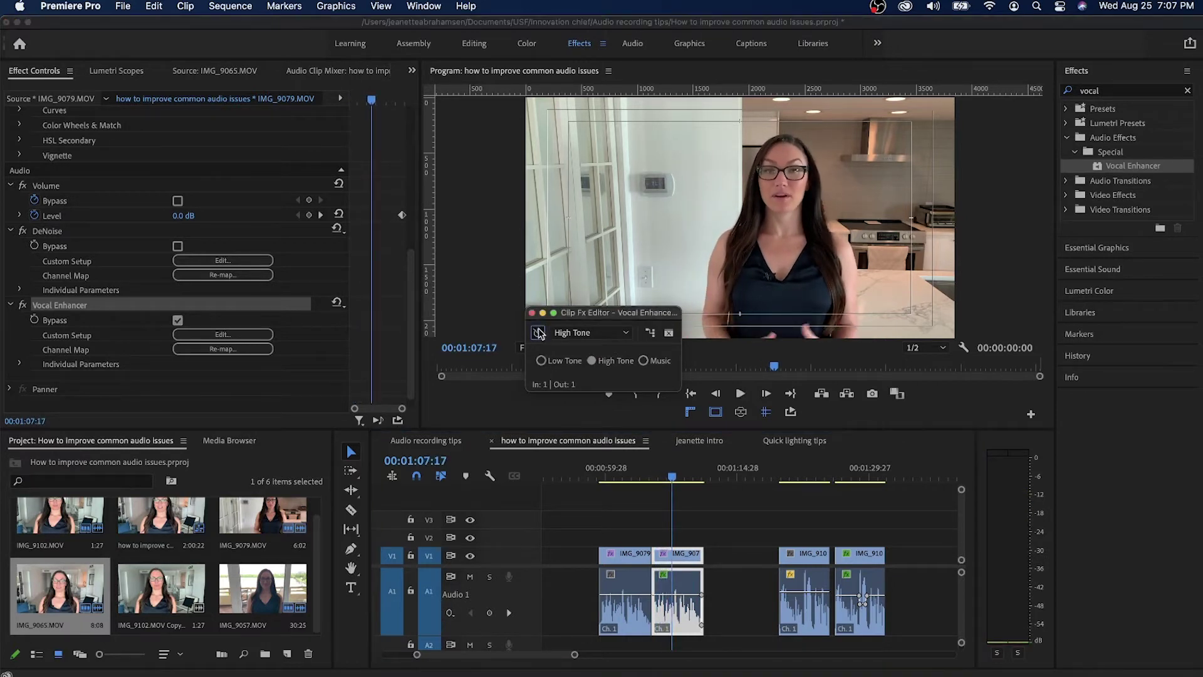
{"action": "left_click", "coordinate": [538, 333]}
{"action": "key", "text": "space"}
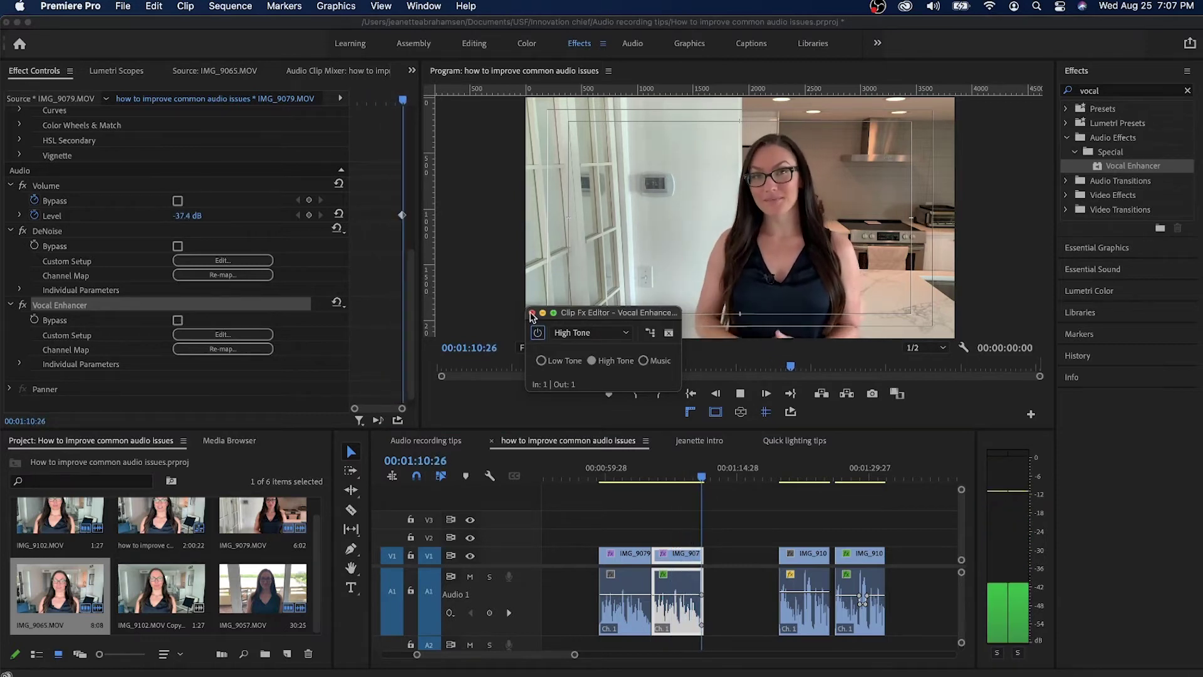
{"action": "left_click", "coordinate": [532, 313]}
{"action": "left_click", "coordinate": [741, 394]}
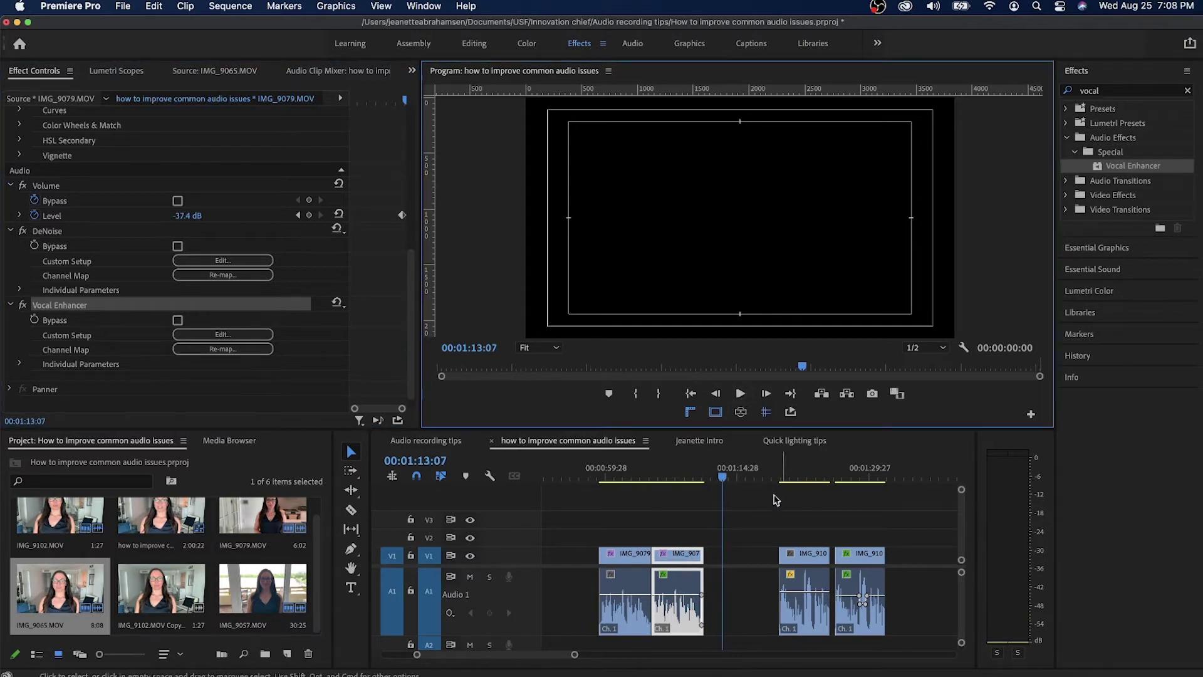
Enlarge the first IMG_9102.MOV clip in the sequence and play through the loud peak in its waveform
{"action": "scroll", "coordinate": [727, 533], "scroll_direction": "right", "scroll_amount": 1}
{"action": "scroll", "coordinate": [726, 533], "scroll_direction": "right", "scroll_amount": 4}
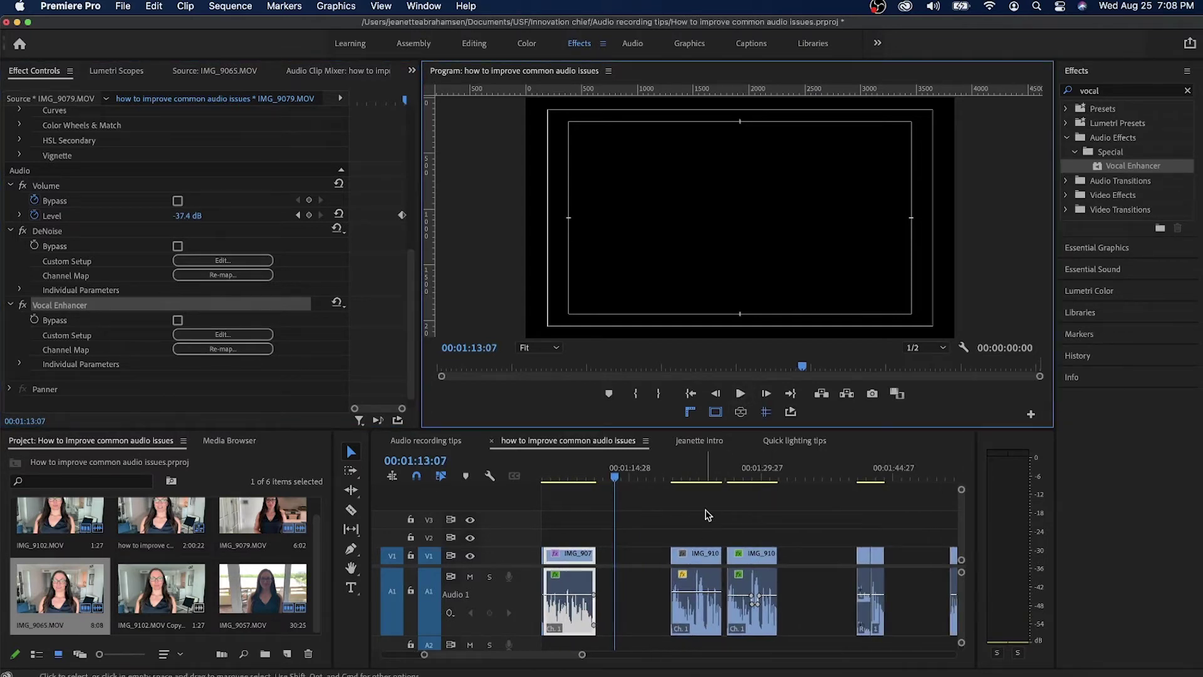
{"action": "left_click", "coordinate": [694, 474]}
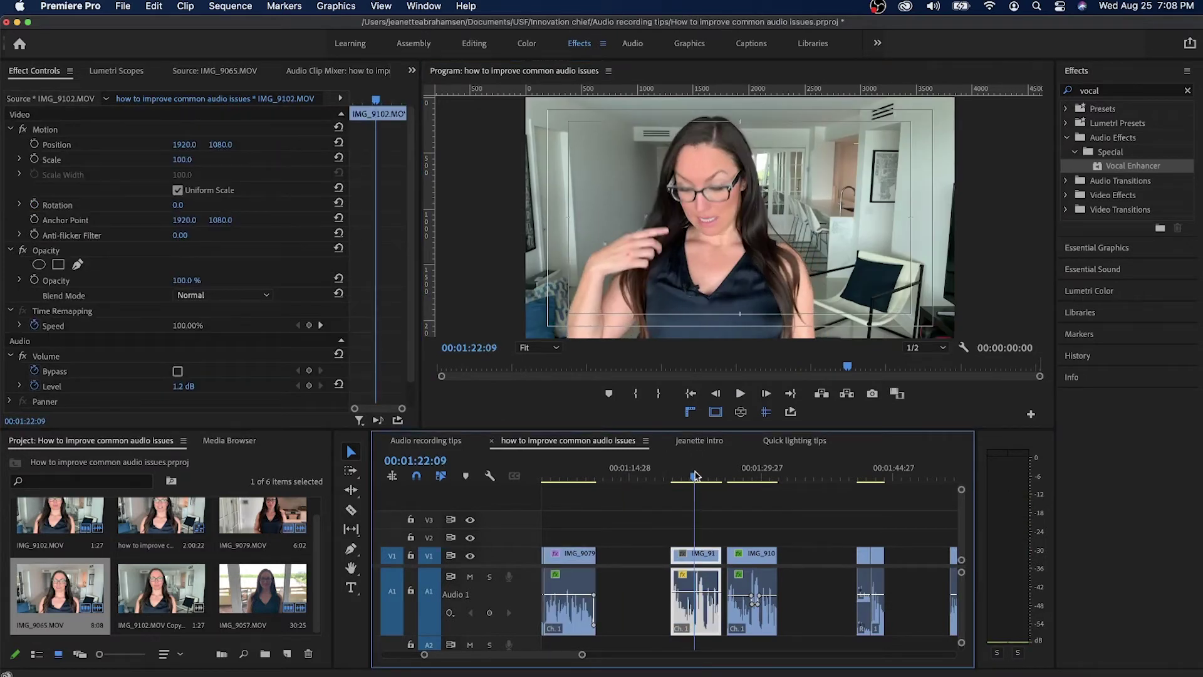
{"action": "left_click_drag", "start_coordinate": [581, 656], "coordinate": [534, 655]}
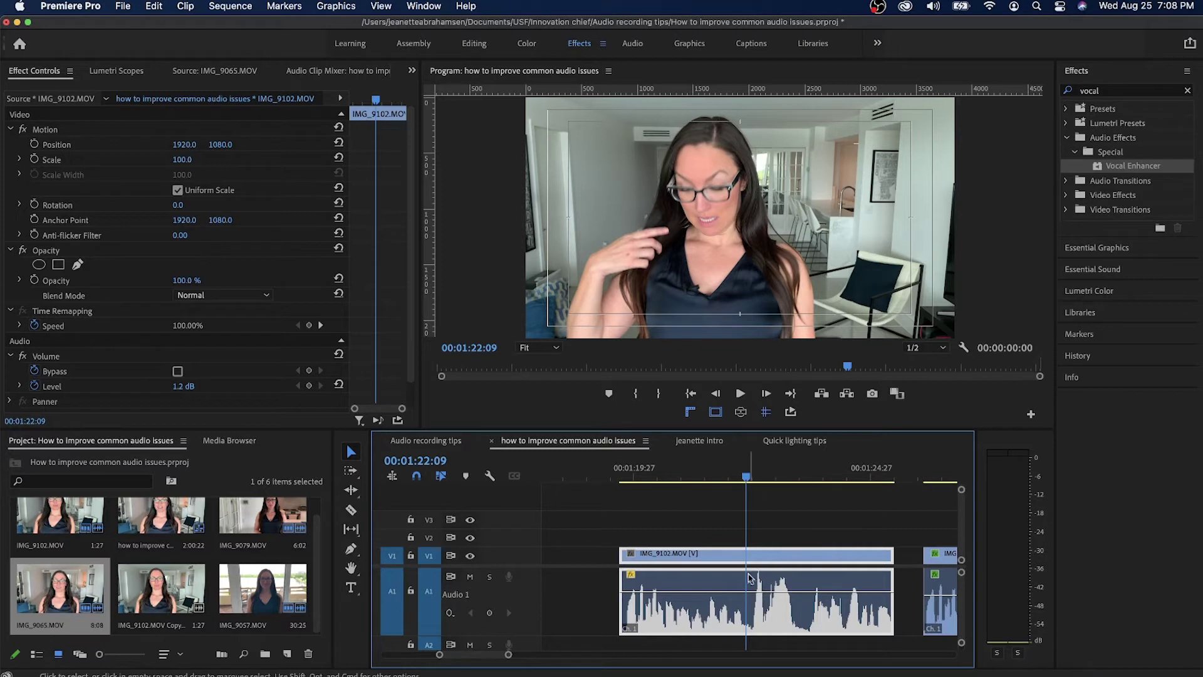
{"action": "left_click_drag", "start_coordinate": [750, 477], "coordinate": [754, 477]}
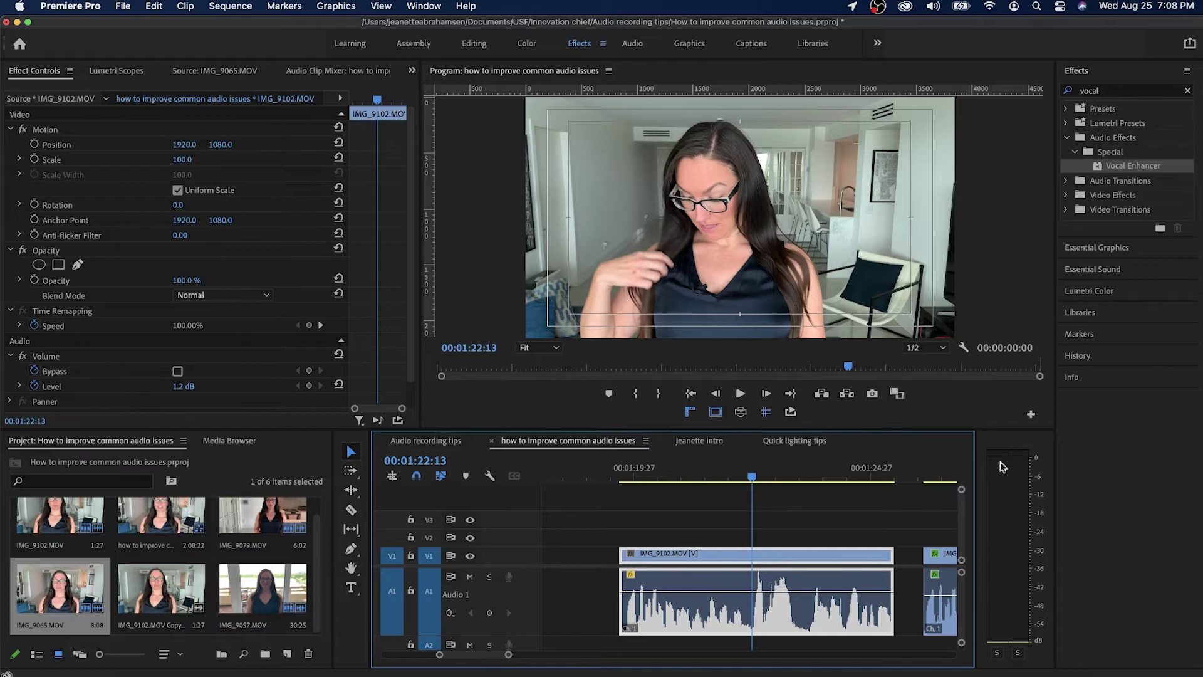
{"action": "left_click", "coordinate": [719, 475]}
{"action": "key", "text": "space"}
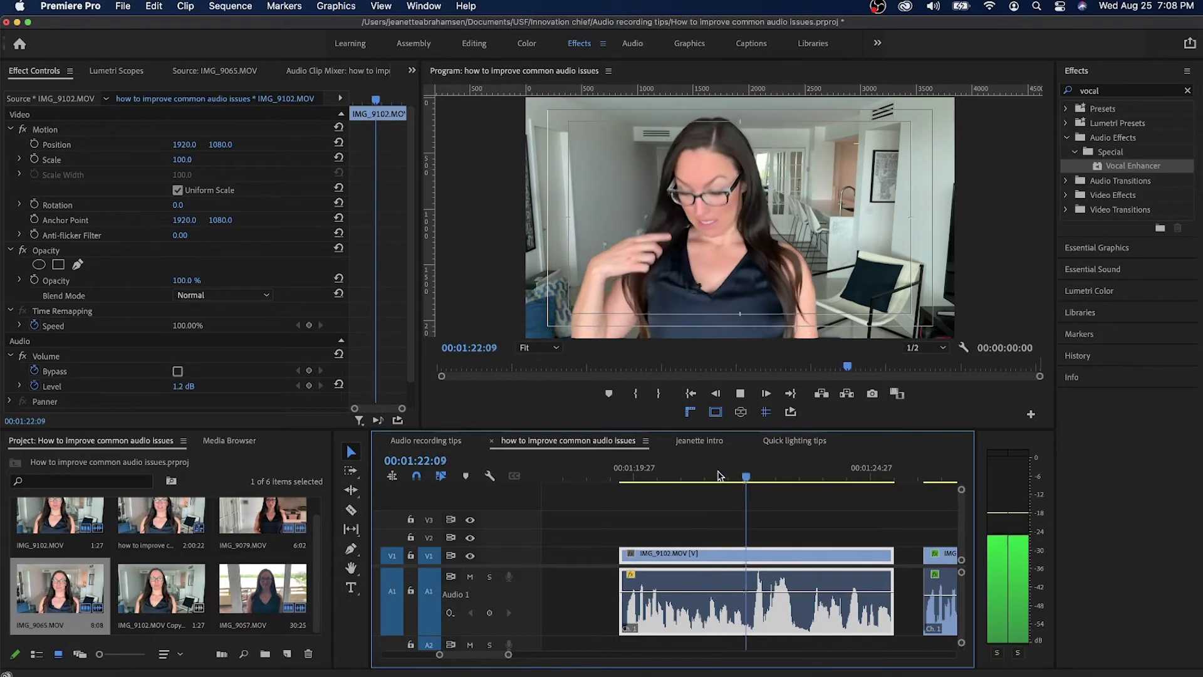
{"action": "key", "text": "space"}
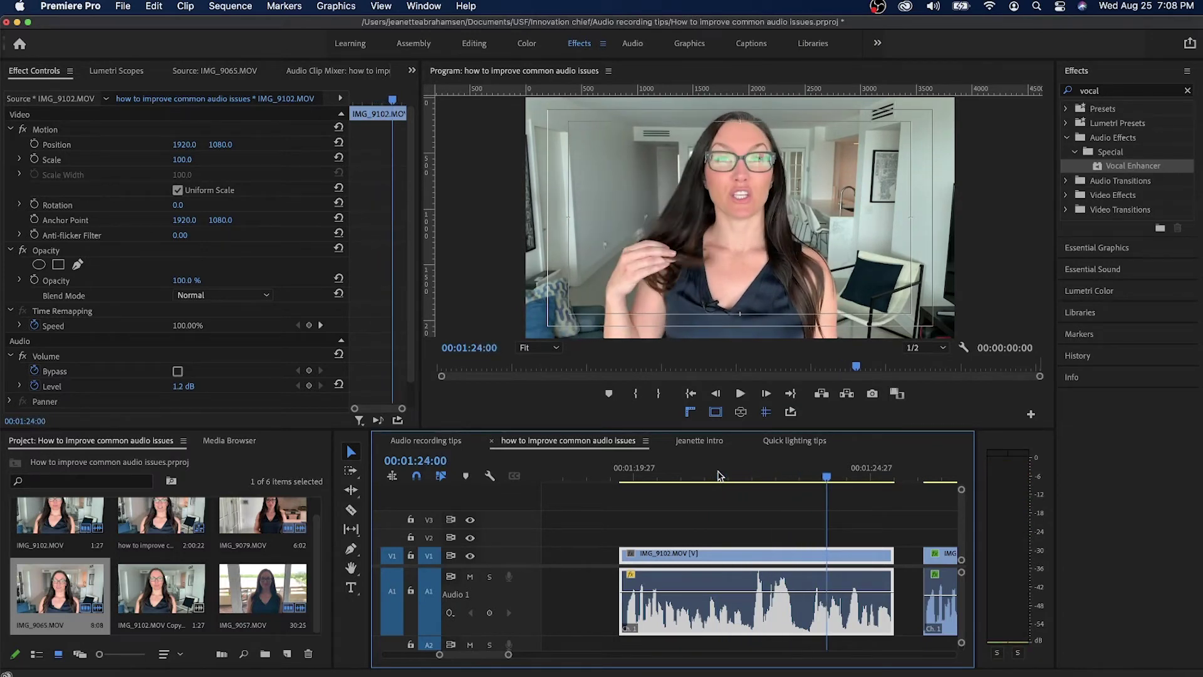
{"action": "mouse_move", "coordinate": [774, 475]}
{"action": "left_mouse_down"}
{"action": "mouse_move", "coordinate": [760, 465]}
{"action": "mouse_move", "coordinate": [788, 466]}
{"action": "left_mouse_up"}
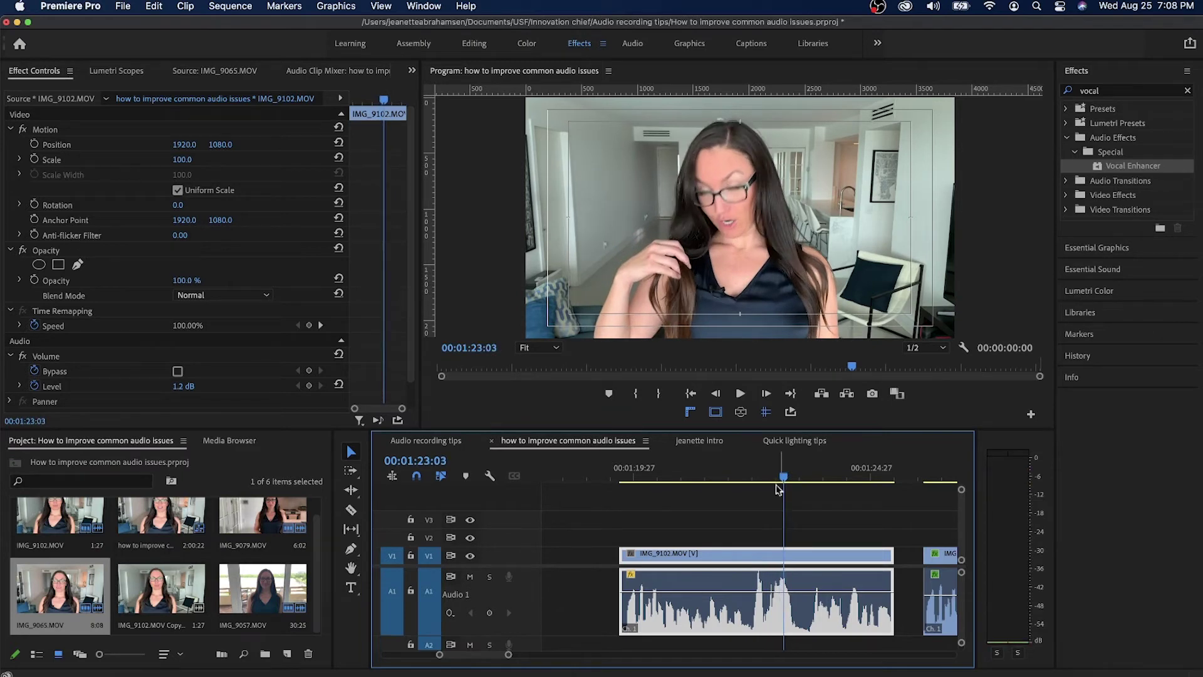
Lower the overall audio level of the first IMG_9102.MOV clip to -1.2 dB
{"action": "scroll", "coordinate": [815, 495], "scroll_direction": "right", "scroll_amount": 5}
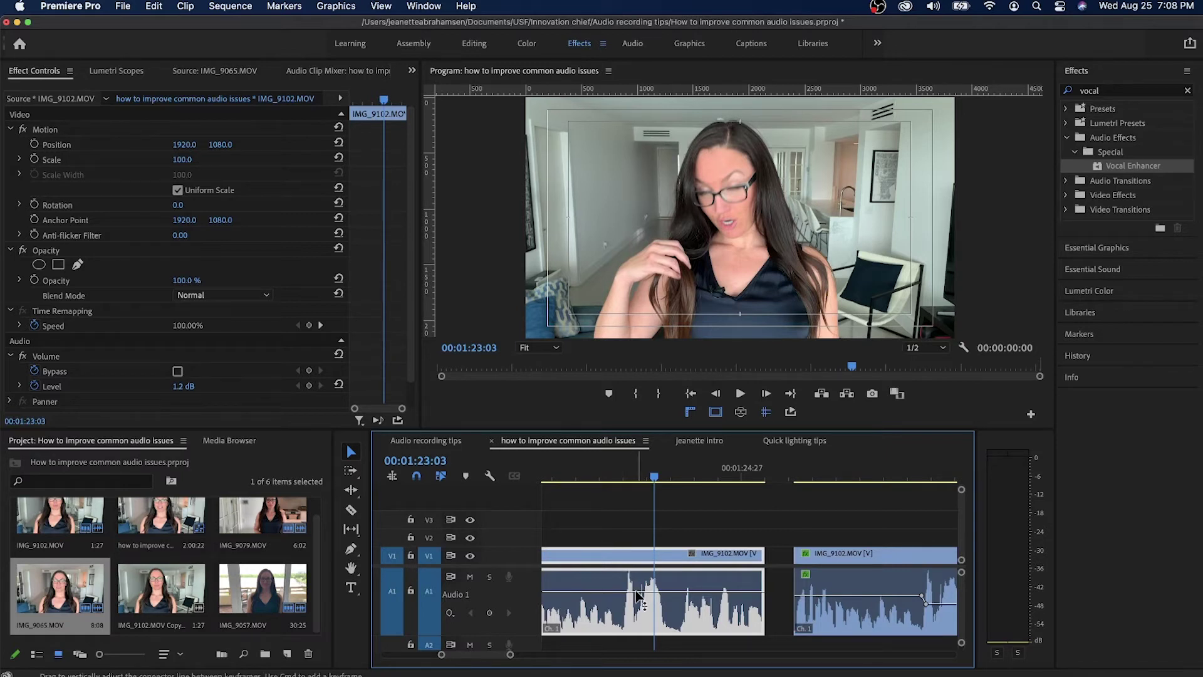
{"action": "mouse_move", "coordinate": [636, 591]}
{"action": "left_mouse_down"}
{"action": "mouse_move", "coordinate": [636, 608]}
{"action": "mouse_move", "coordinate": [636, 595]}
{"action": "left_mouse_up"}
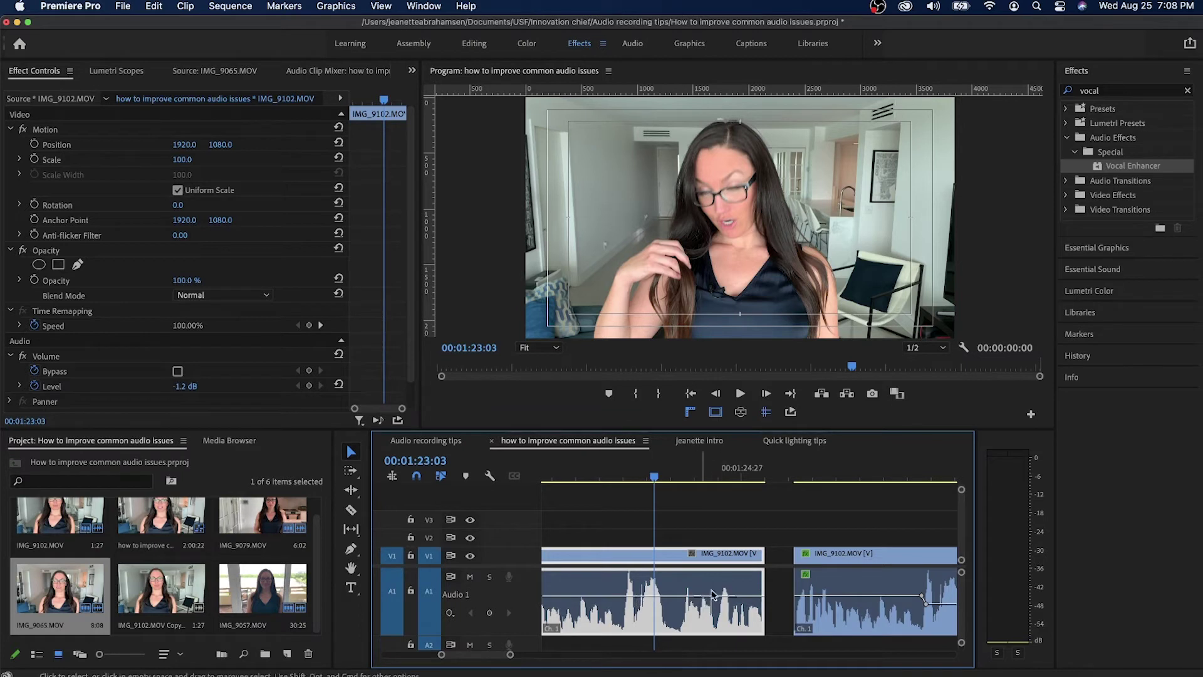
{"action": "scroll", "coordinate": [702, 602], "scroll_direction": "right", "scroll_amount": 4}
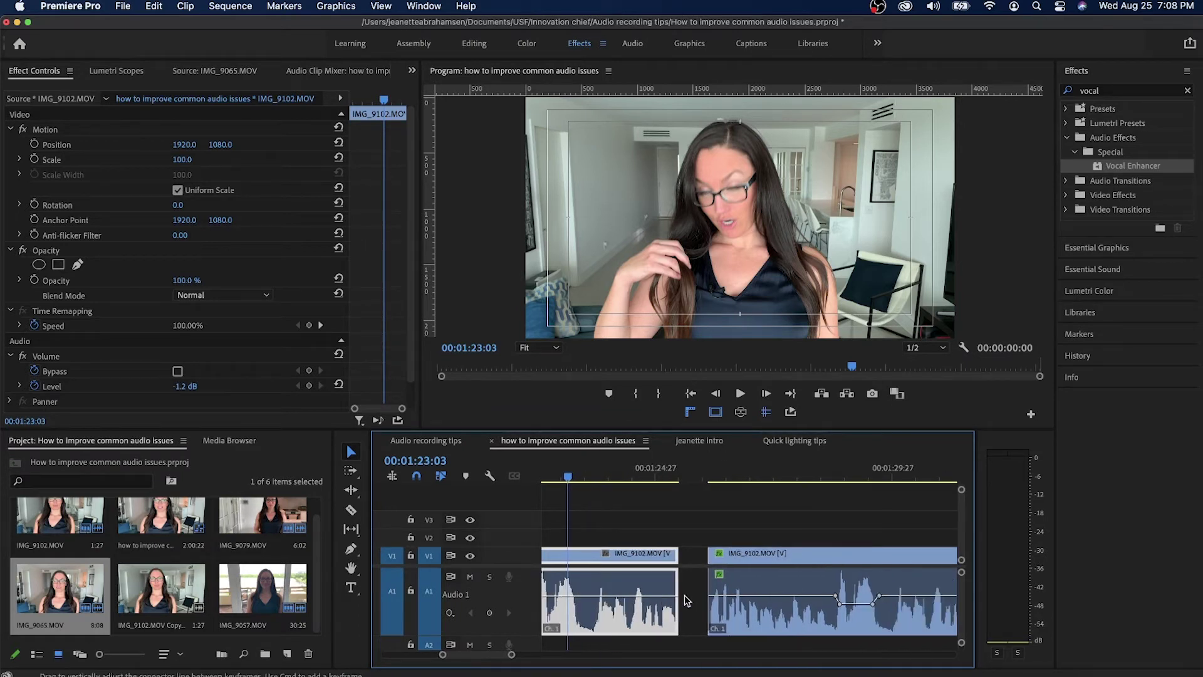
{"action": "scroll", "coordinate": [689, 600], "scroll_direction": "right", "scroll_amount": 5}
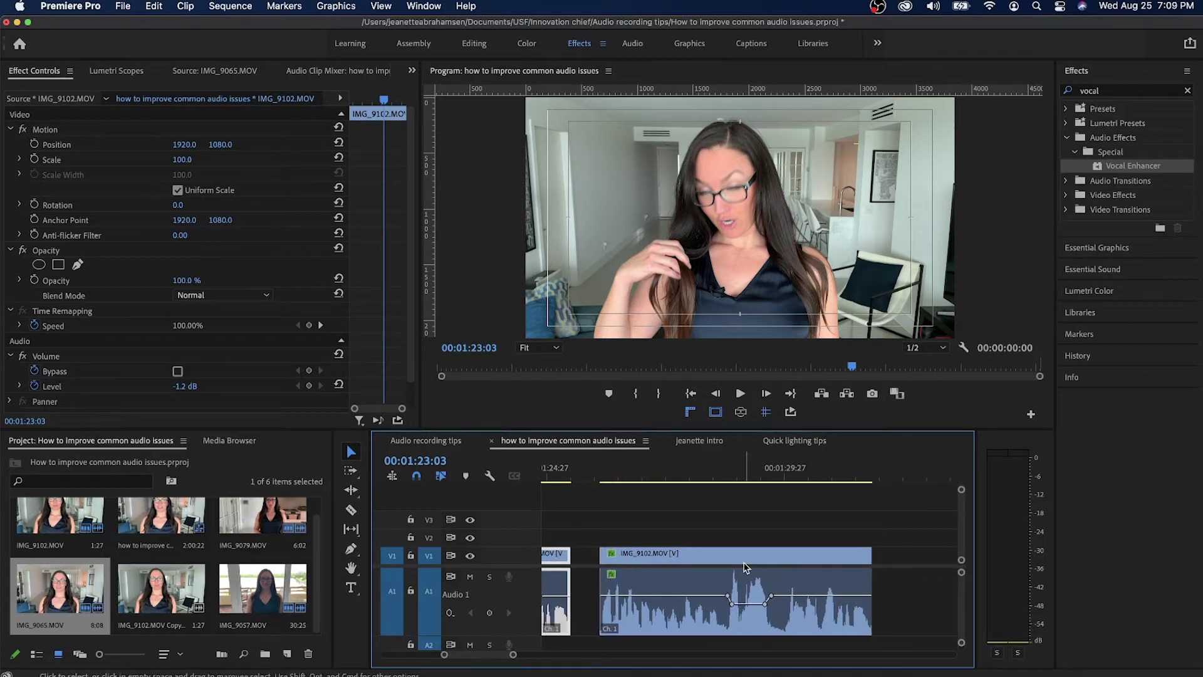
With the Pen tool, add four volume keyframes around the first IMG_9102.MOV clip's loud peak and lower the inner two, the first to about -9.1 dB
{"action": "left_click", "coordinate": [350, 548]}
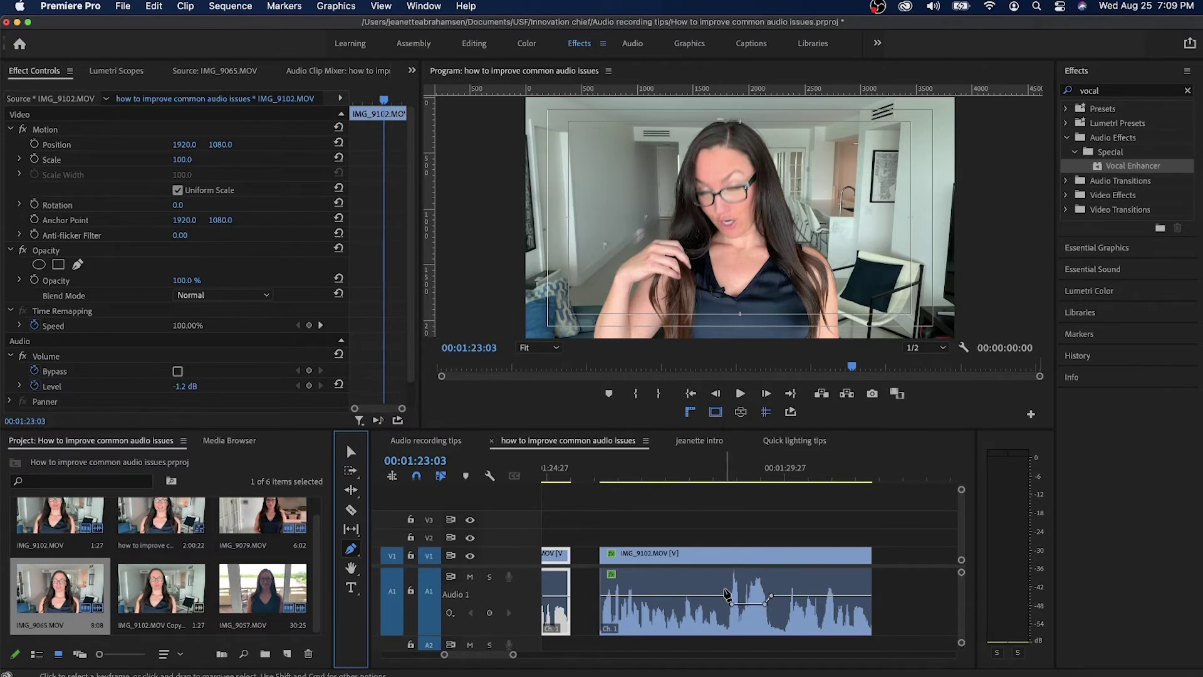
{"action": "scroll", "coordinate": [734, 573], "scroll_direction": "left", "scroll_amount": 5}
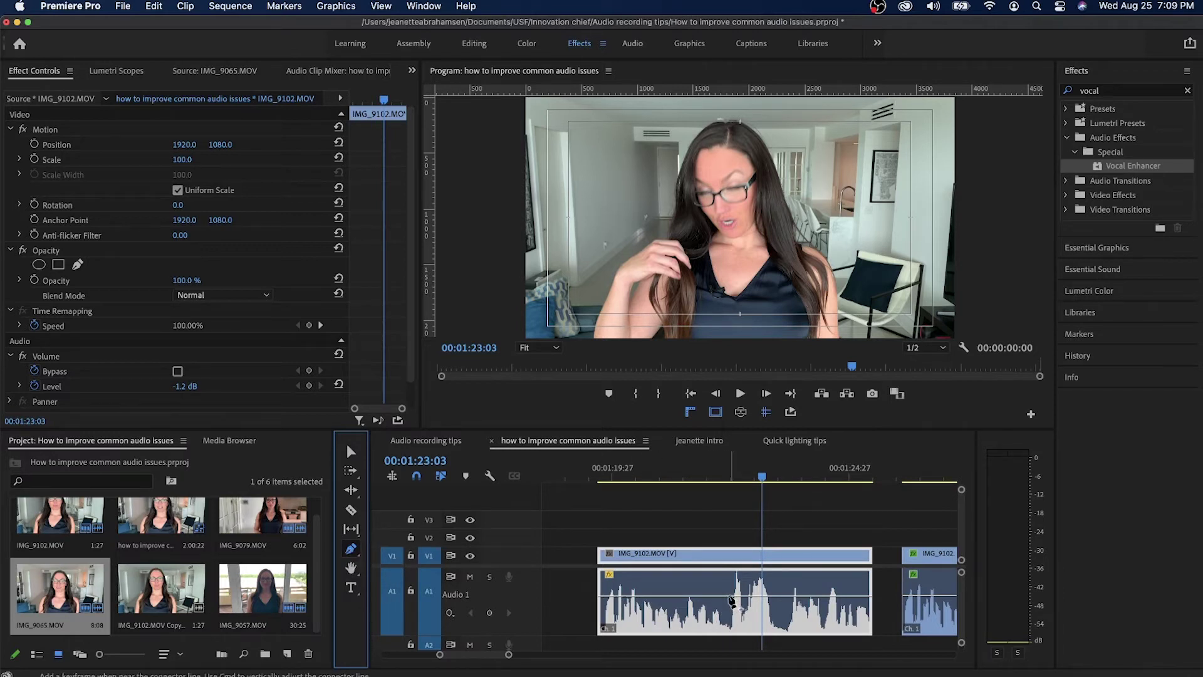
{"action": "left_click", "coordinate": [724, 597]}
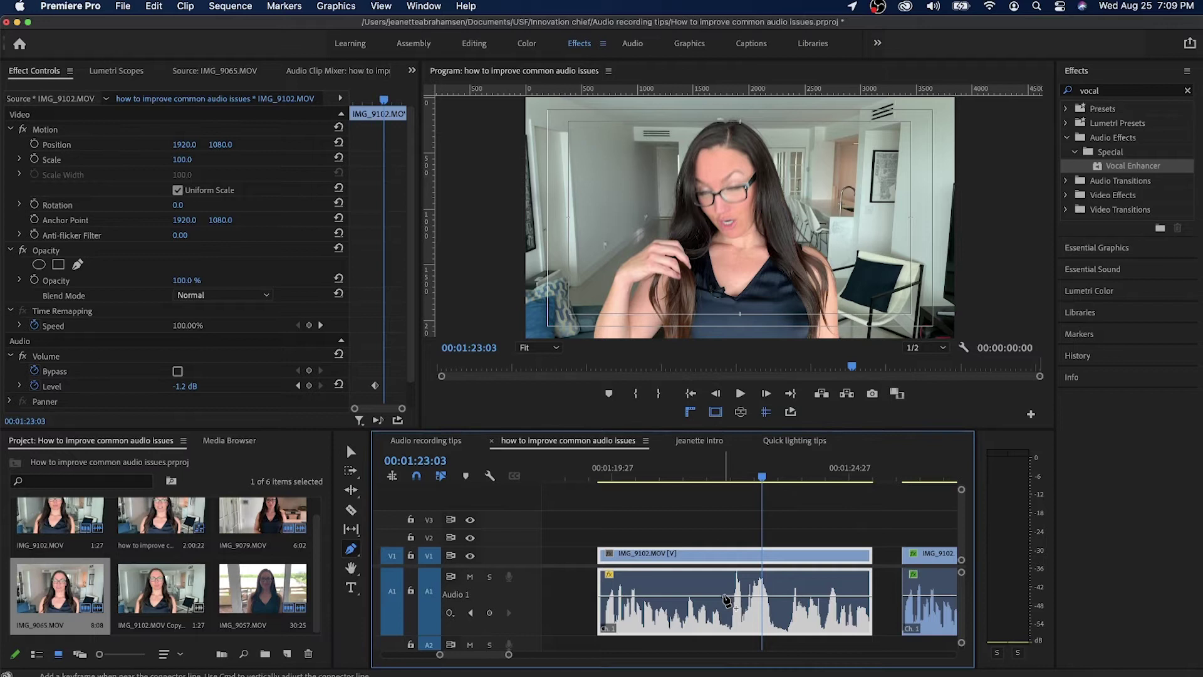
{"action": "left_click", "coordinate": [732, 596]}
{"action": "left_click", "coordinate": [770, 597]}
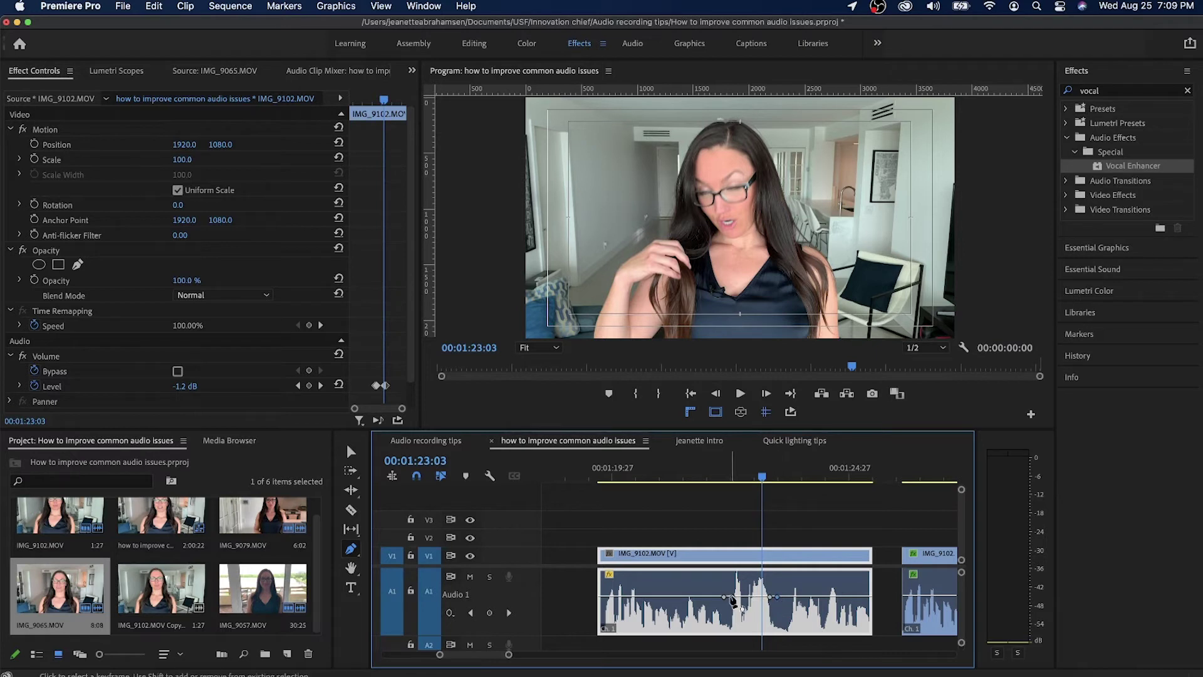
{"action": "left_click_drag", "start_coordinate": [732, 598], "coordinate": [732, 608]}
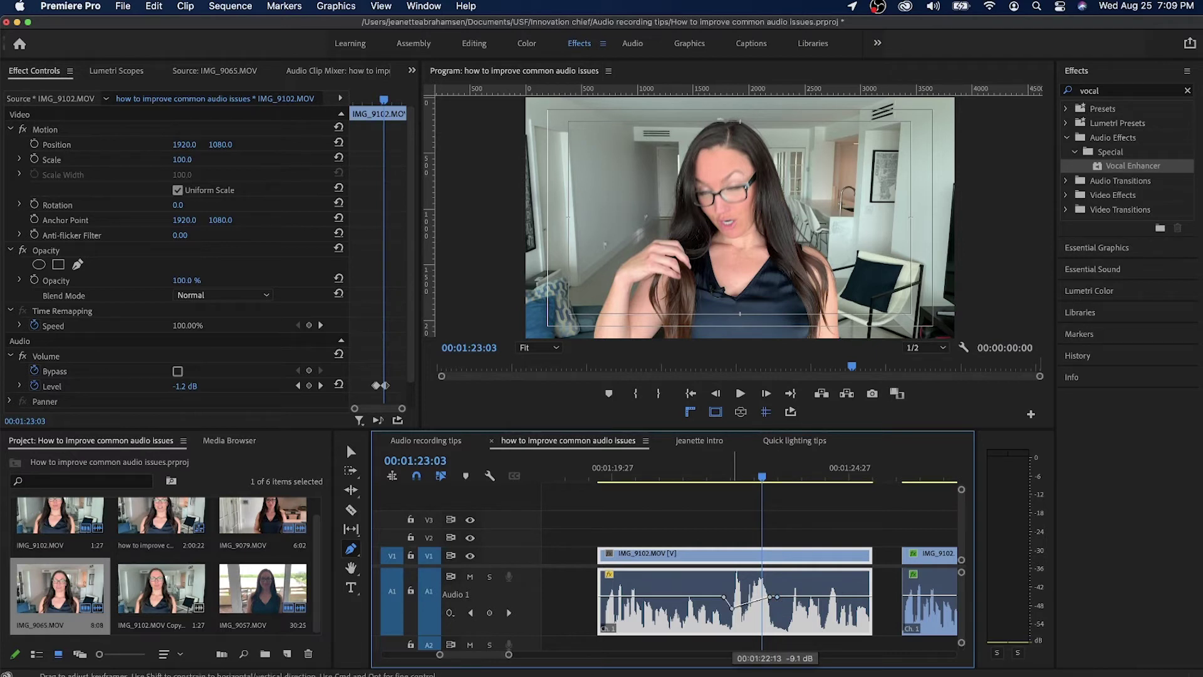
{"action": "left_click_drag", "start_coordinate": [770, 597], "coordinate": [776, 617]}
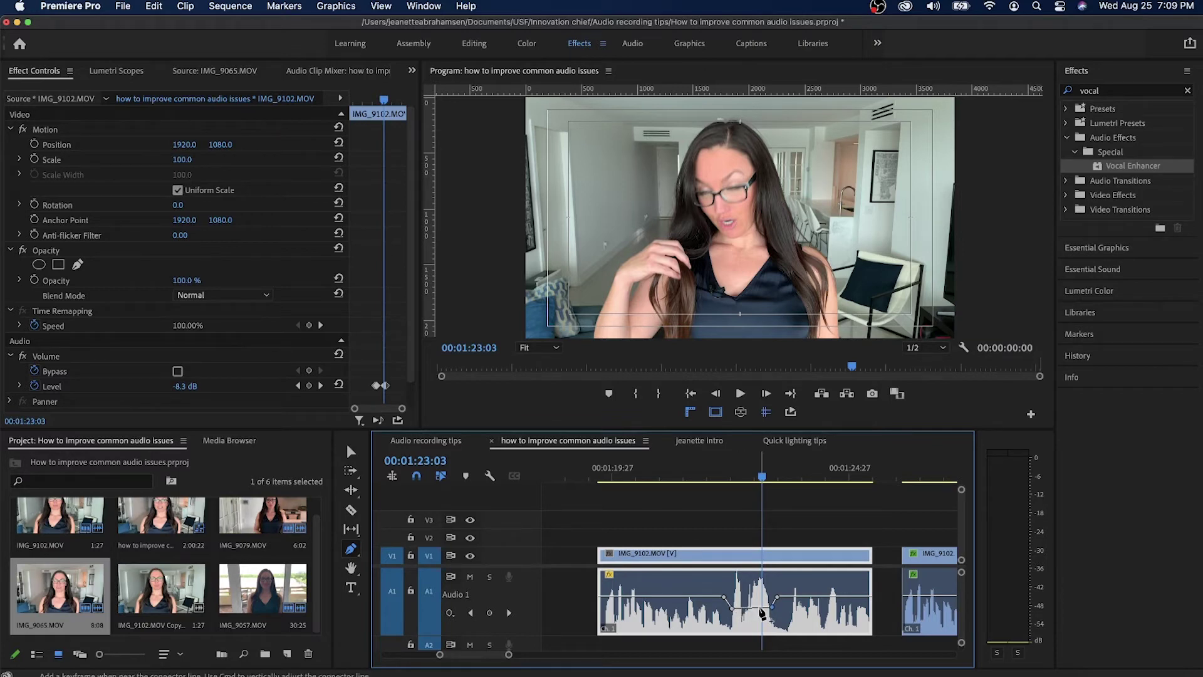
{"action": "left_click_drag", "start_coordinate": [720, 470], "coordinate": [802, 481]}
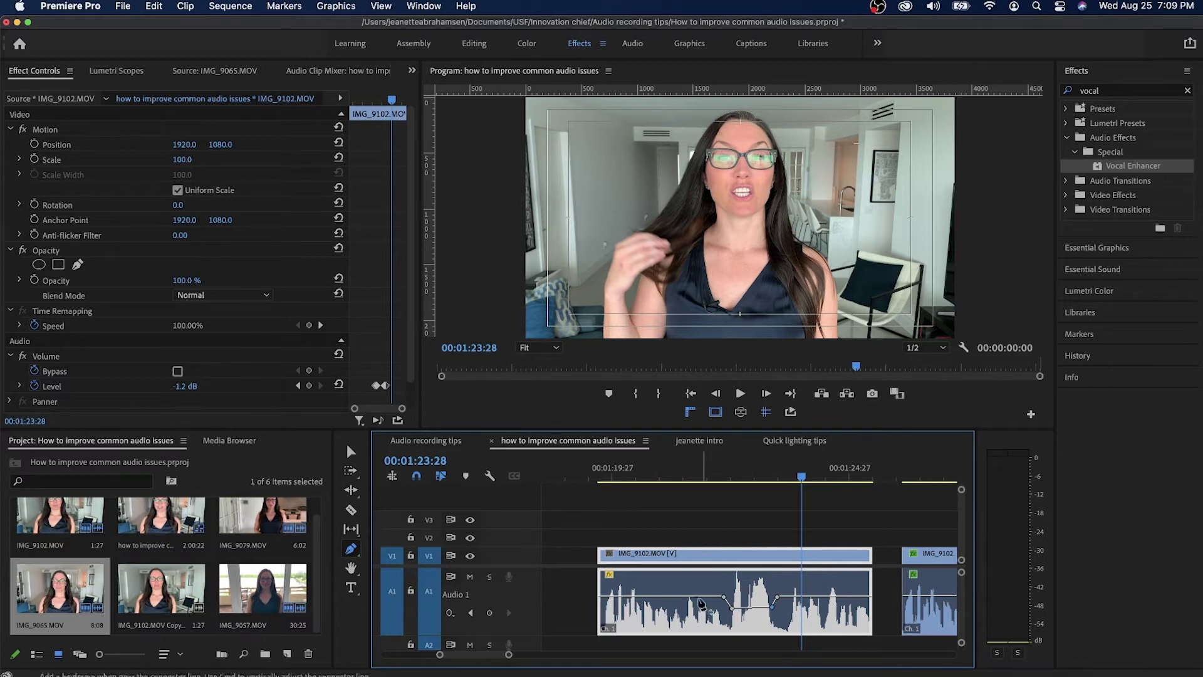
Using the Selection tool, add two more volume keyframes ahead of the lowered section and delete both of them
{"action": "left_click", "coordinate": [351, 451]}
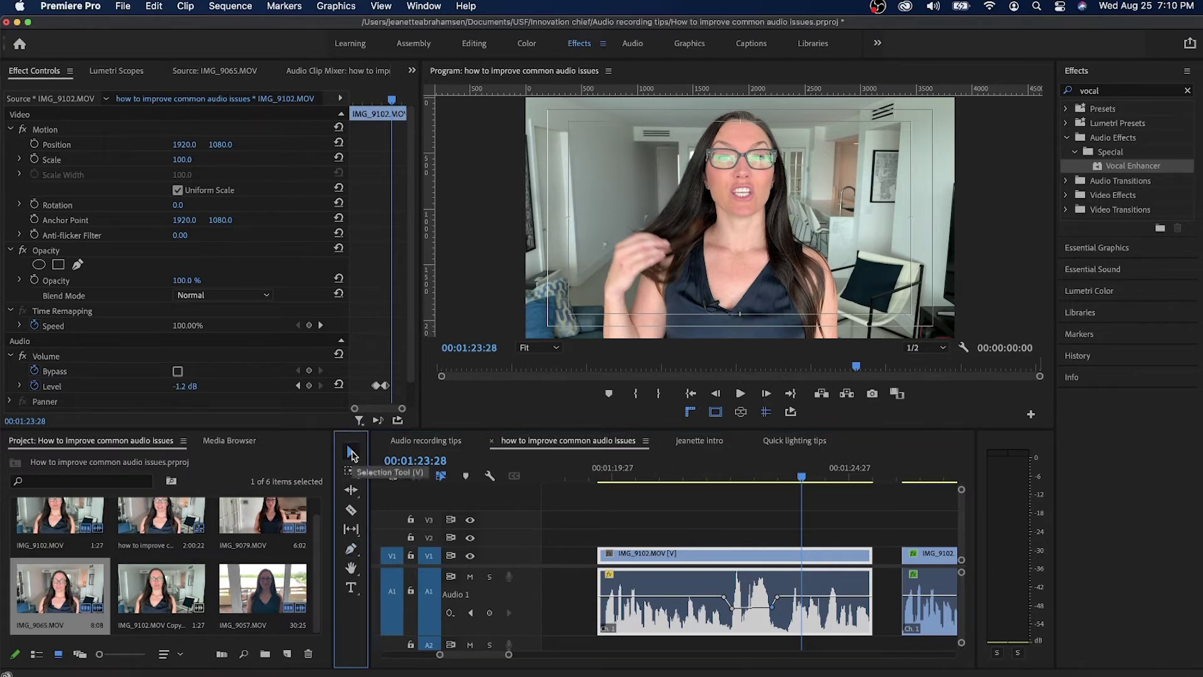
{"action": "left_click", "coordinate": [668, 598], "text": "super"}
{"action": "left_click", "coordinate": [684, 597], "text": "super"}
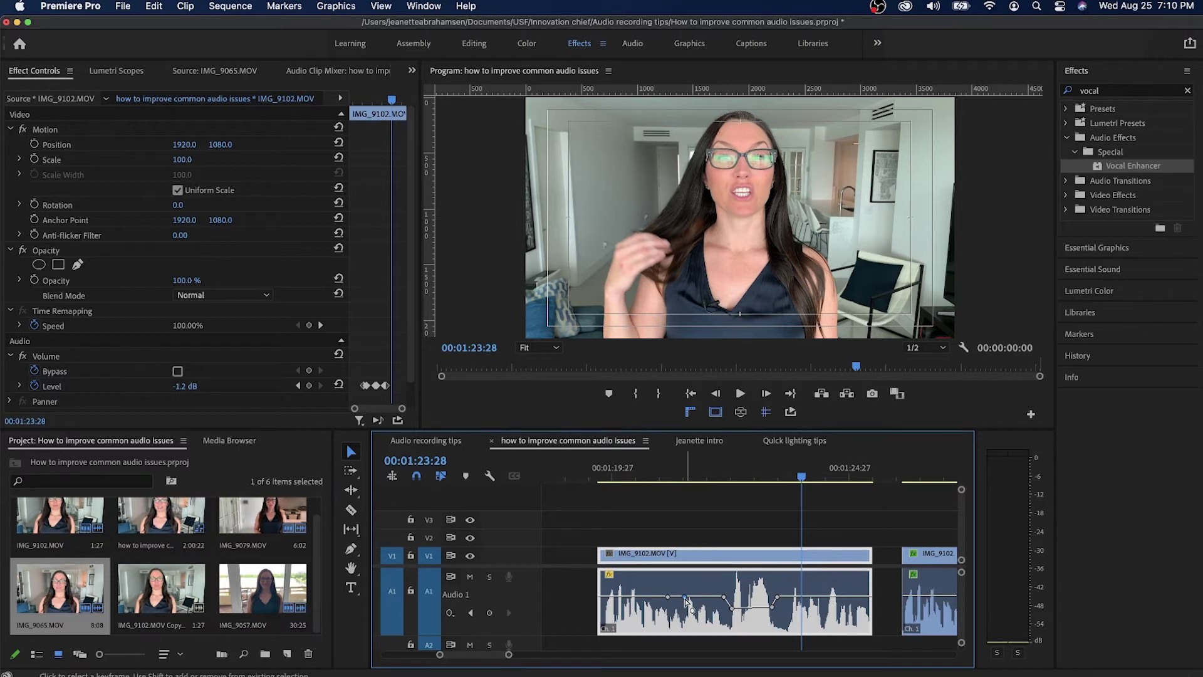
{"action": "right_click", "coordinate": [685, 600]}
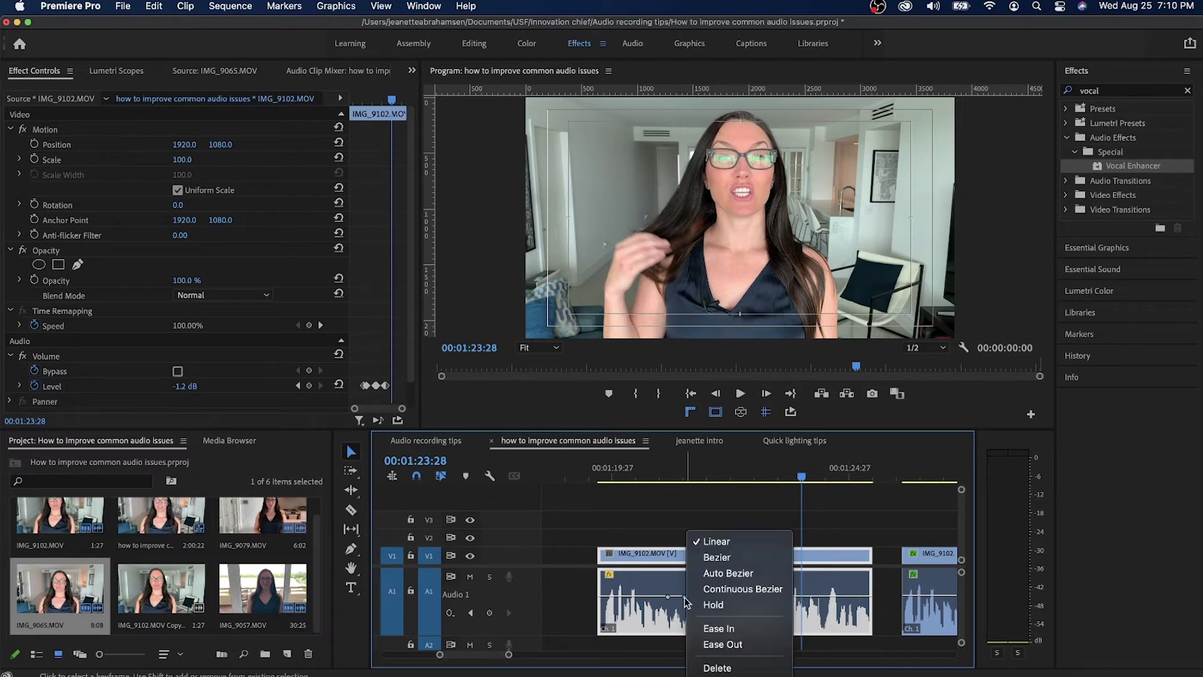
{"action": "left_click", "coordinate": [717, 667]}
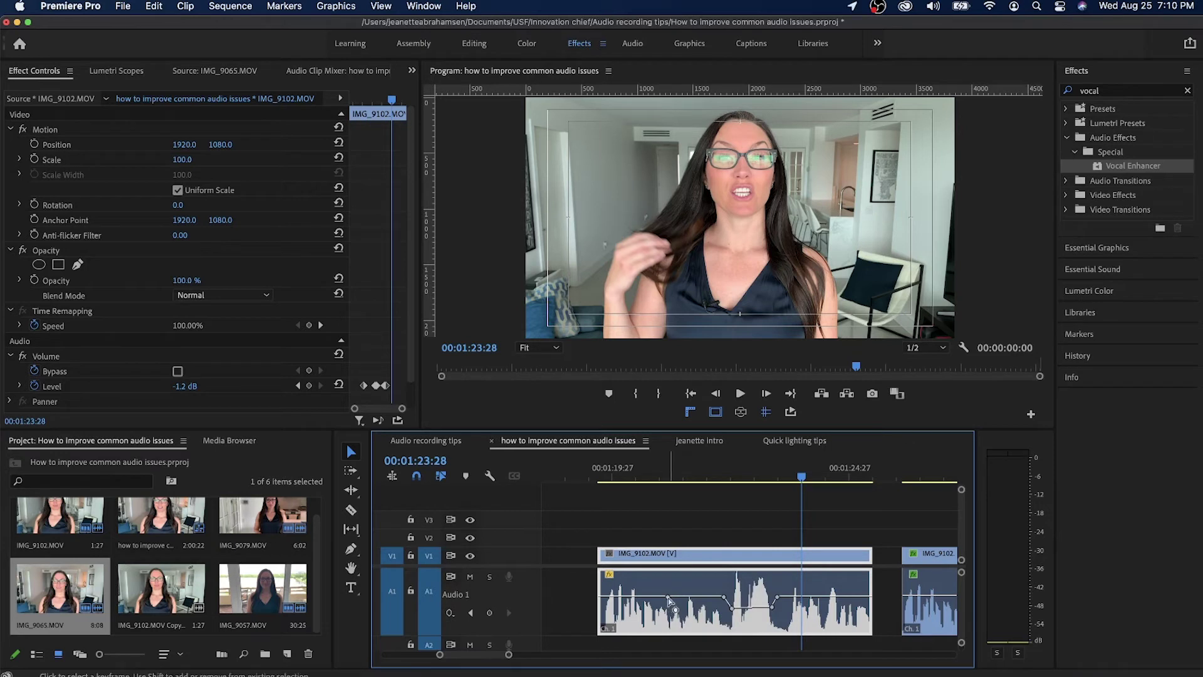
{"action": "right_click", "coordinate": [669, 600]}
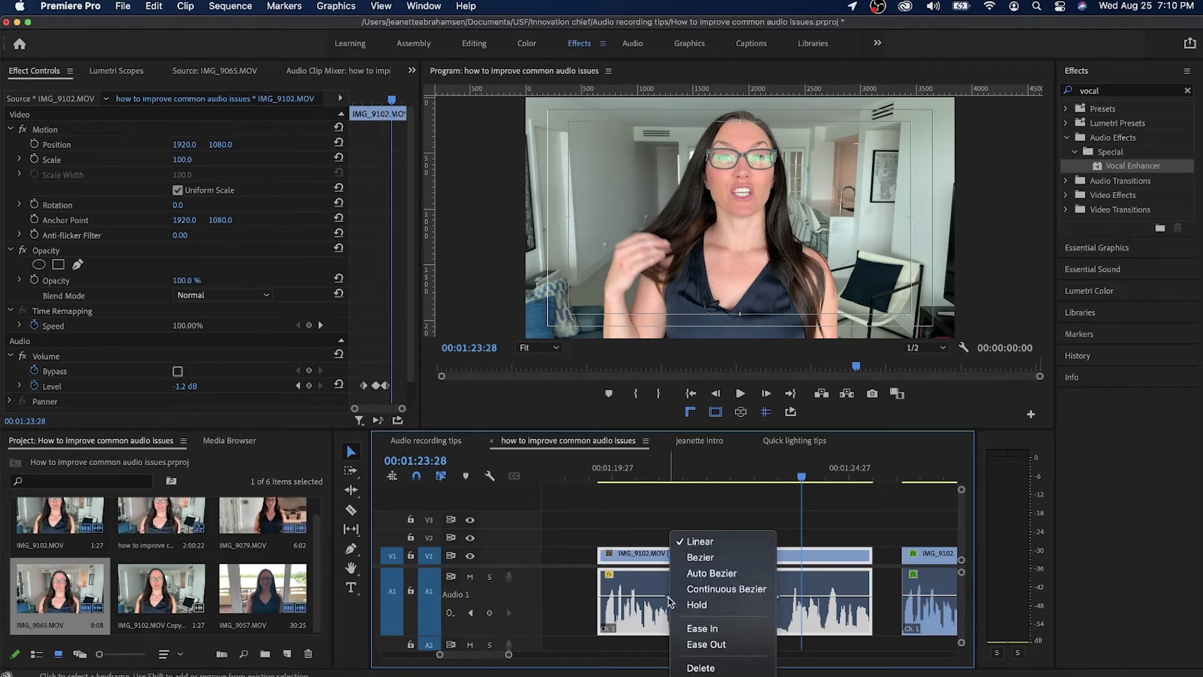
{"action": "left_click", "coordinate": [702, 663]}
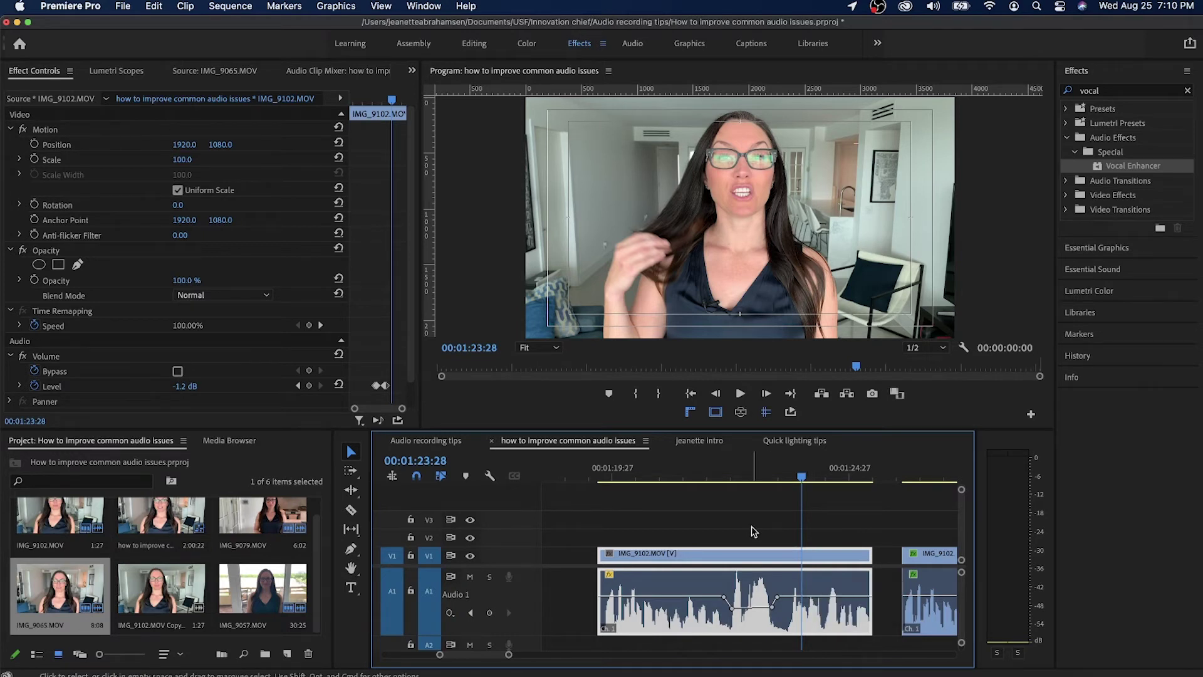
Inspect the adjoining IMG_9065.MOV and IMG_9102.MOV clips further along the sequence and play them from near the start of IMG_9065.MOV
{"action": "scroll", "coordinate": [751, 525], "scroll_direction": "right", "scroll_amount": 10}
{"action": "scroll", "coordinate": [750, 525], "scroll_direction": "right", "scroll_amount": 4}
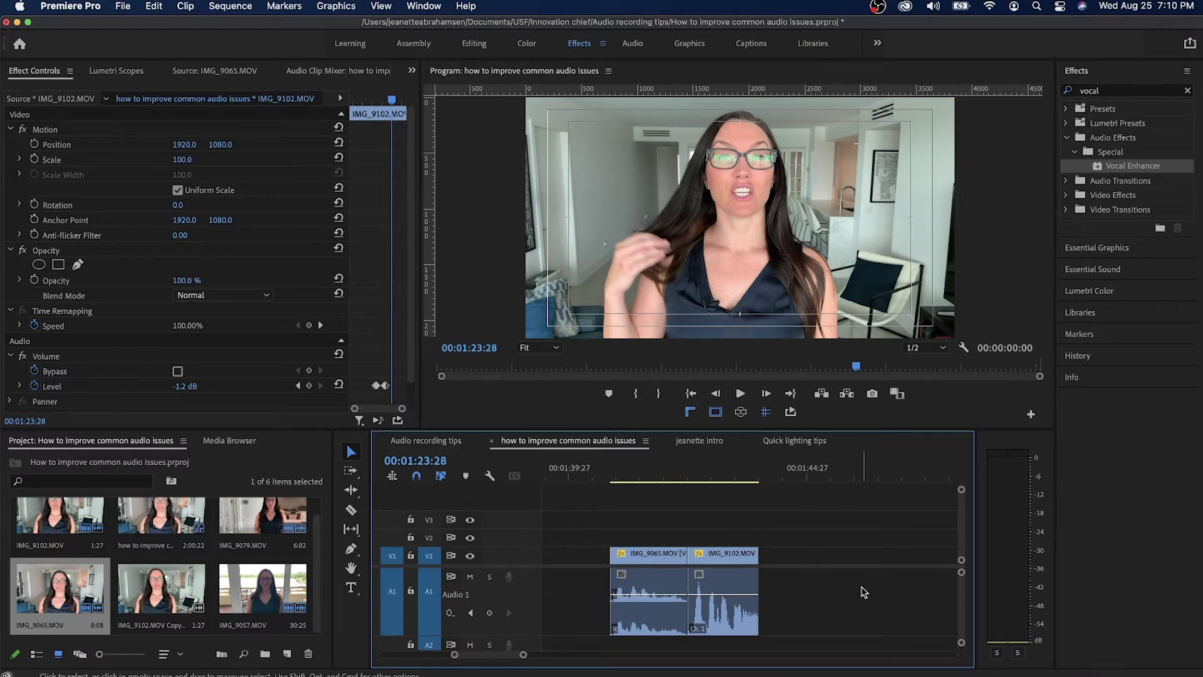
{"action": "left_click", "coordinate": [656, 476]}
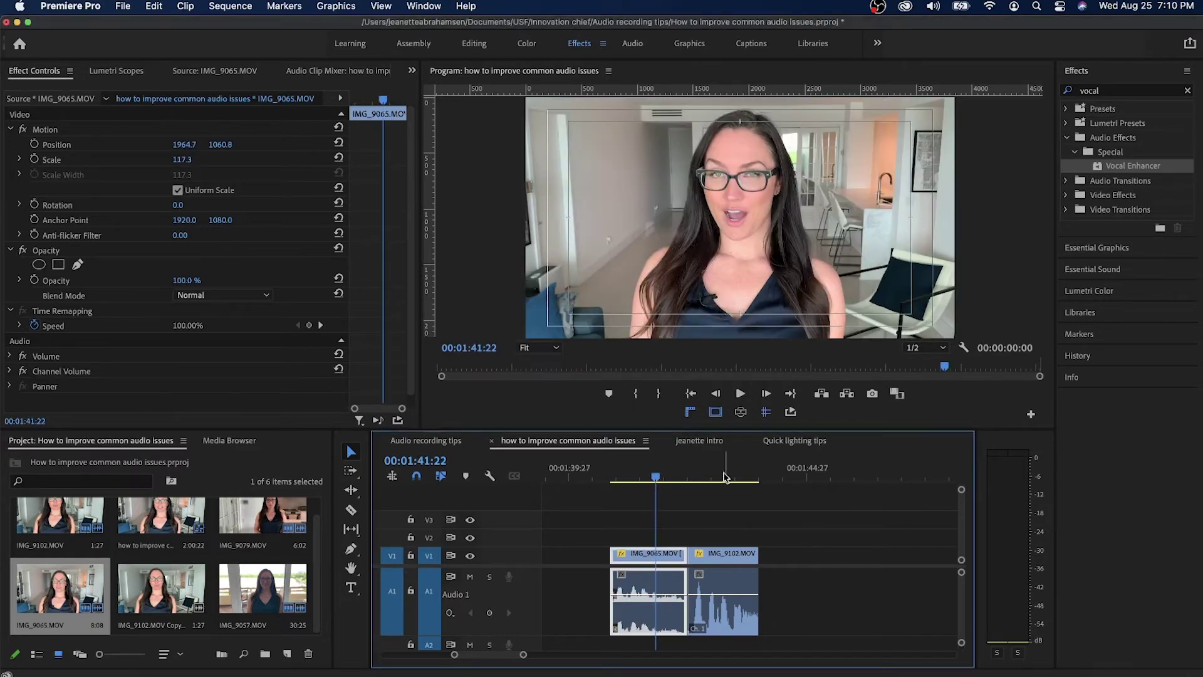
{"action": "left_click_drag", "start_coordinate": [649, 477], "coordinate": [631, 477]}
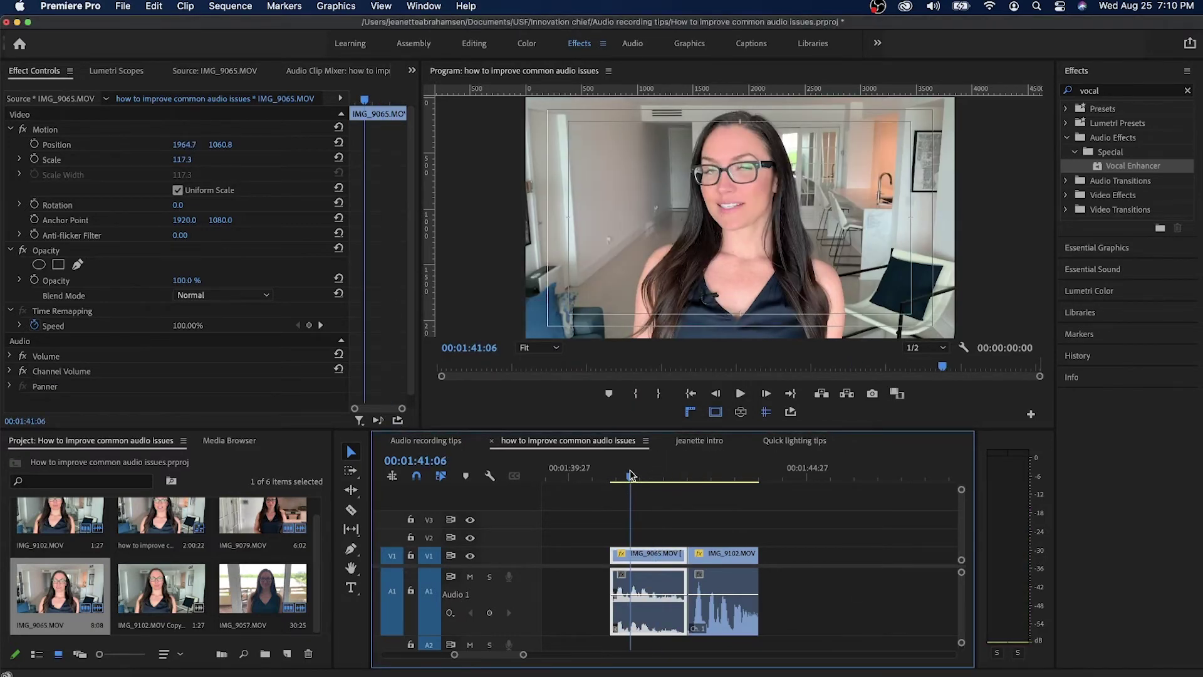
{"action": "left_click", "coordinate": [709, 476]}
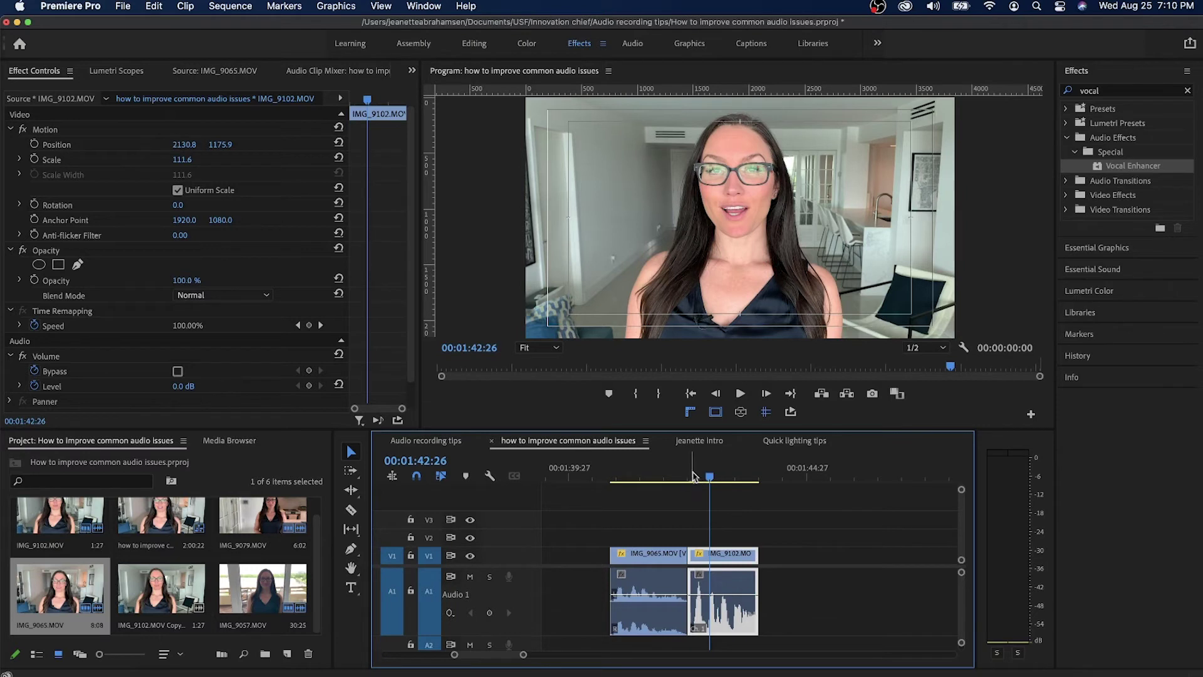
{"action": "left_click", "coordinate": [692, 476]}
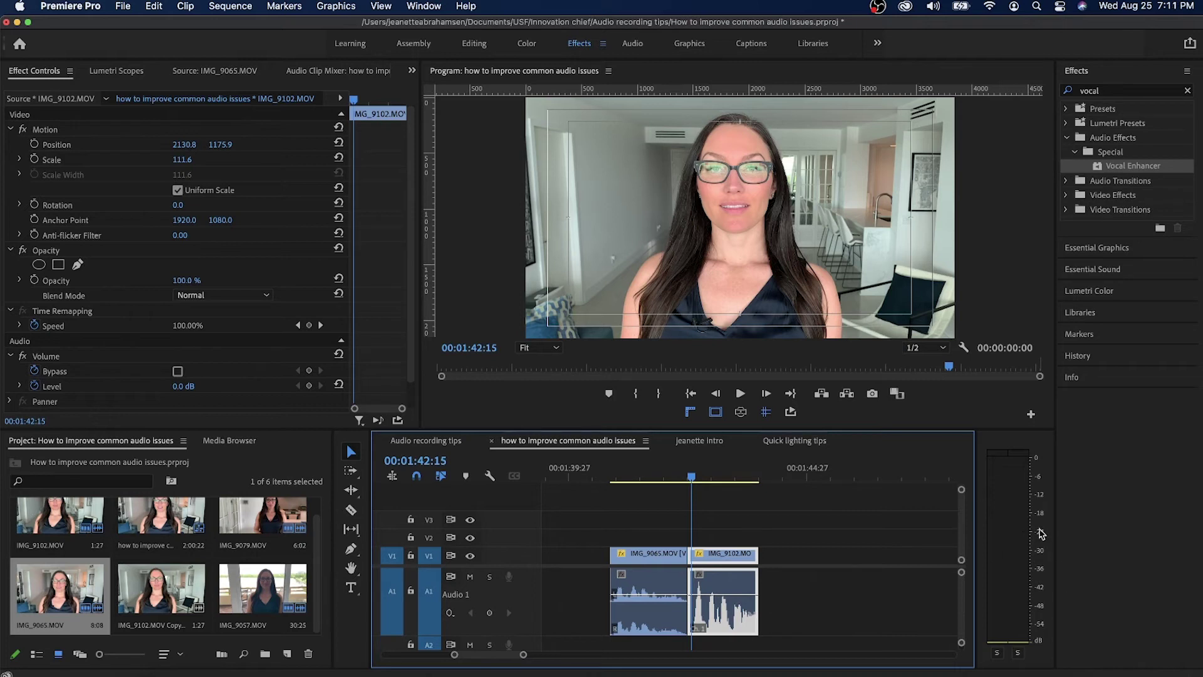
{"action": "left_click", "coordinate": [619, 474]}
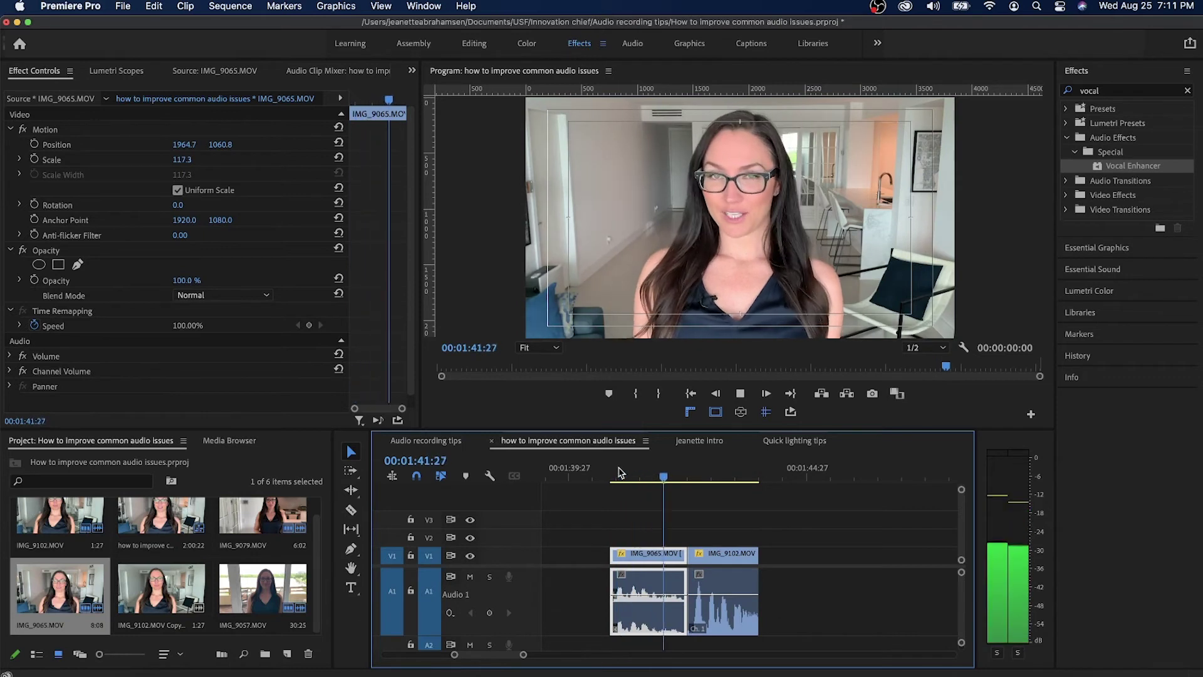
Play the sequence across the IMG_9065.MOV and IMG_9102.MOV clips, then return the playhead to about 00:01:41:09
{"action": "key", "text": "space"}
{"action": "key", "text": "space"}
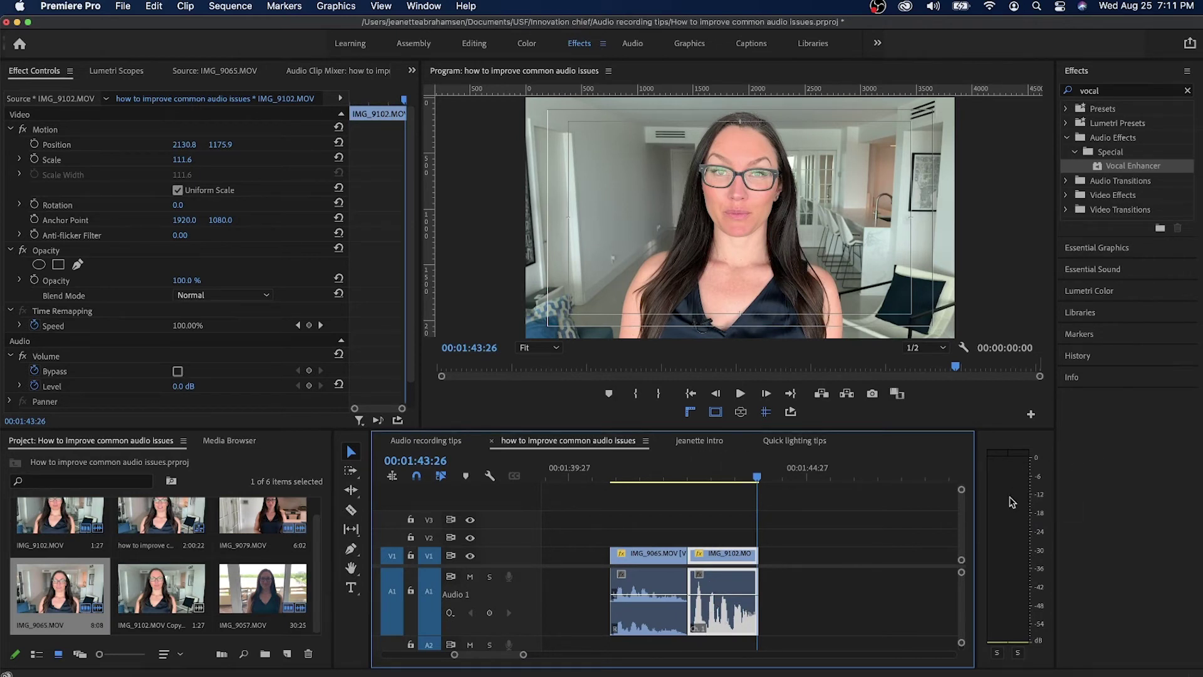
{"action": "mouse_move", "coordinate": [618, 475]}
{"action": "left_mouse_down"}
{"action": "mouse_move", "coordinate": [746, 475]}
{"action": "mouse_move", "coordinate": [635, 475]}
{"action": "left_mouse_up"}
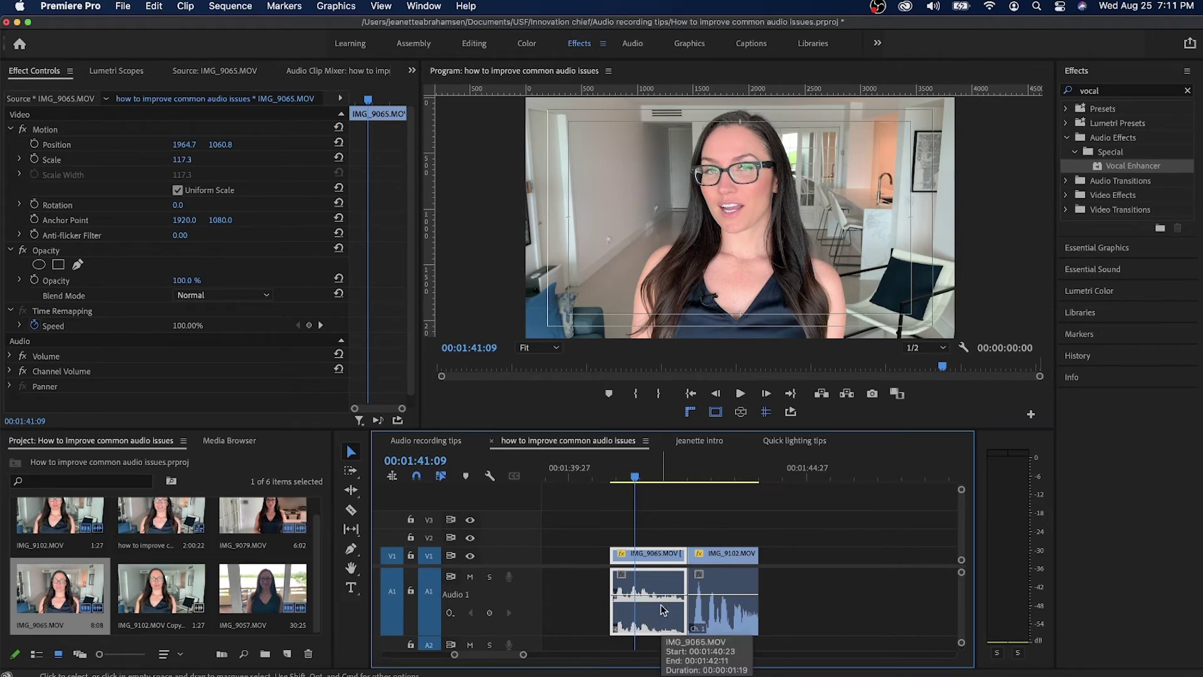
Open the audio channel settings of the source clip IMG_9065.MOV and move the dialog so it does not cover the sequence clips
{"action": "right_click", "coordinate": [44, 595]}
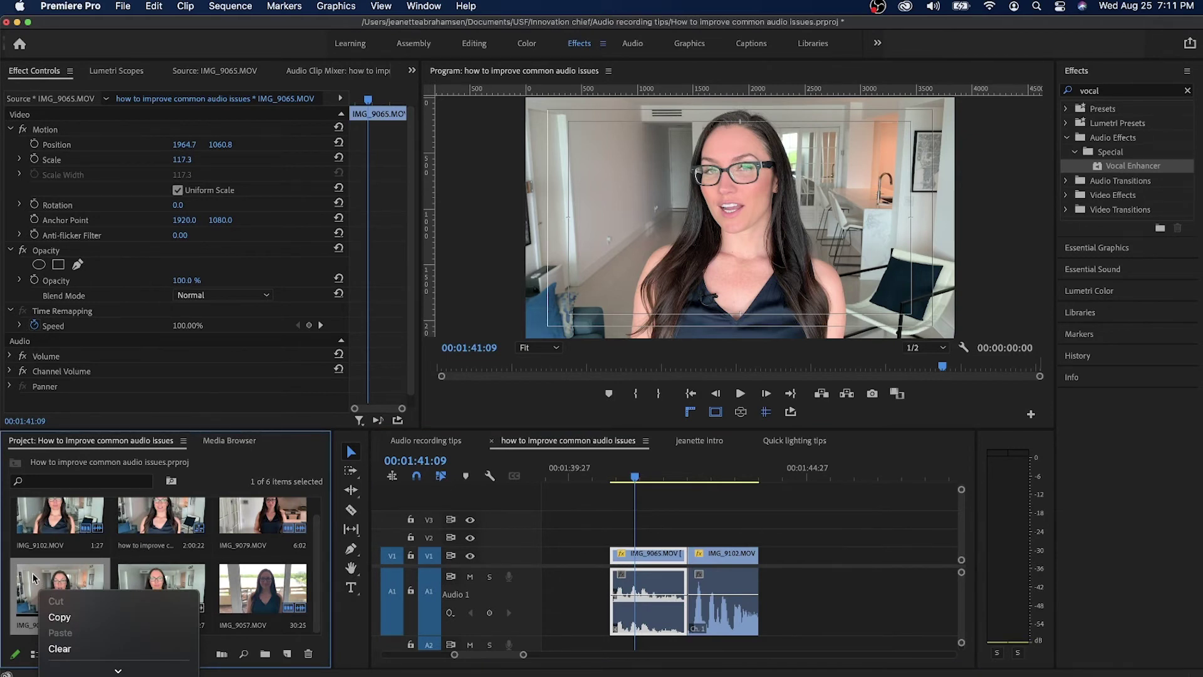
{"action": "left_click", "coordinate": [27, 573]}
{"action": "right_click", "coordinate": [48, 582]}
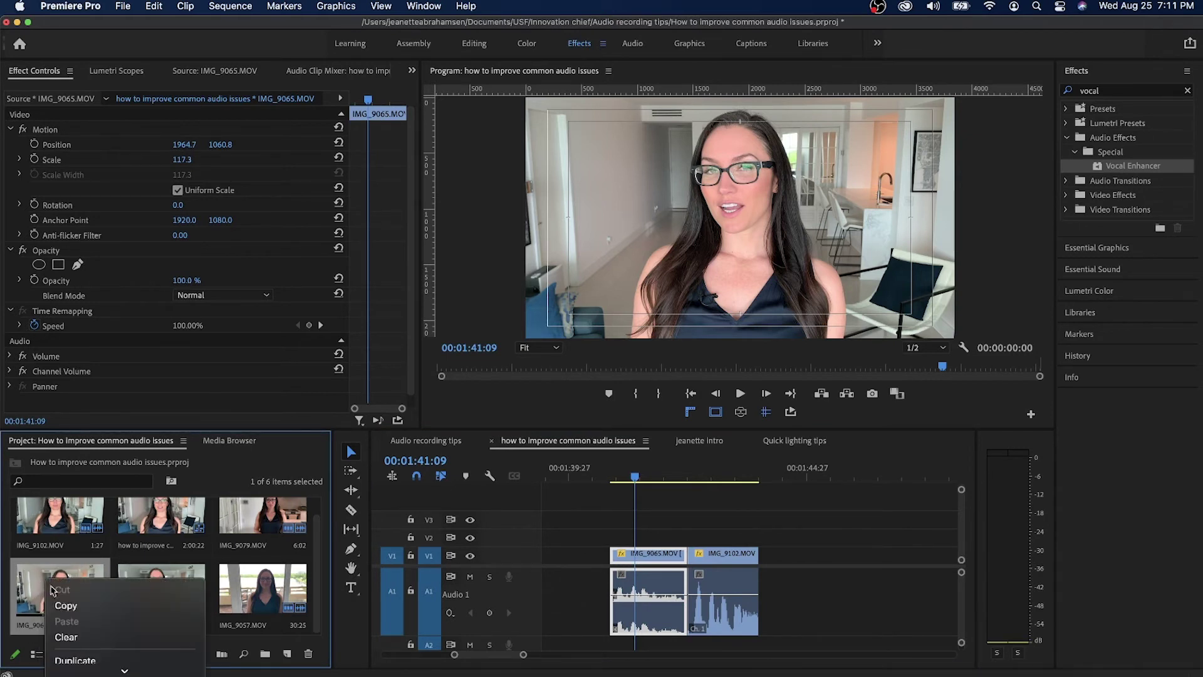
{"action": "mouse_move", "coordinate": [80, 670]}
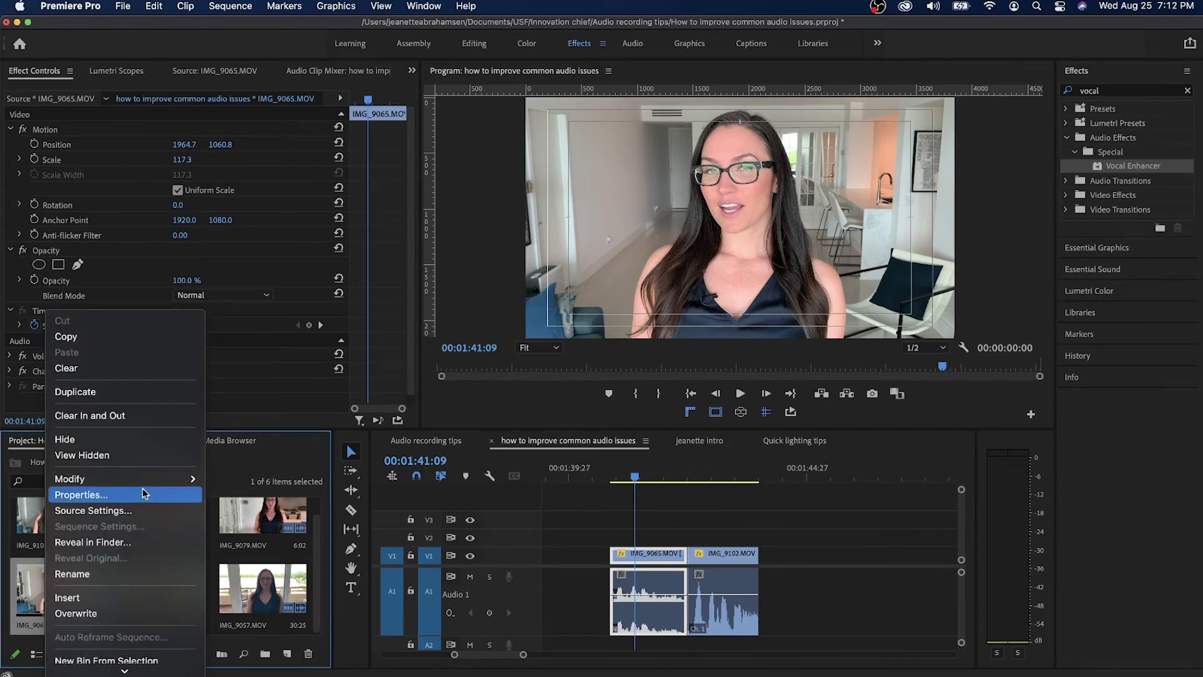
{"action": "mouse_move", "coordinate": [143, 479]}
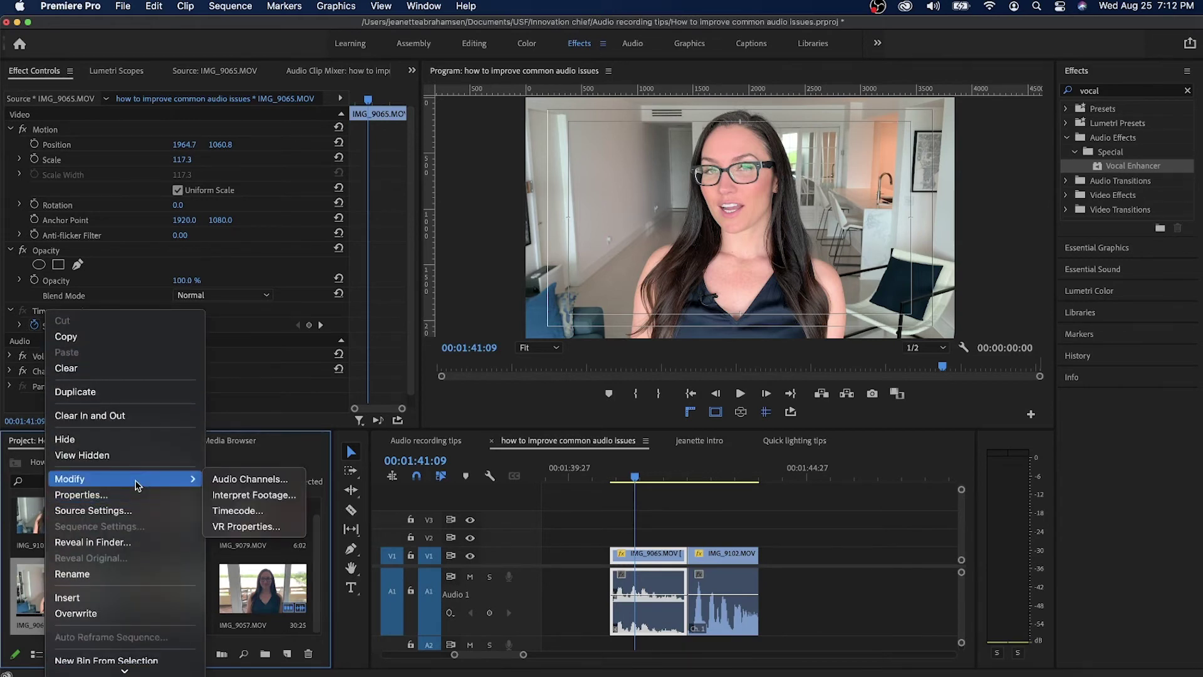
{"action": "left_click", "coordinate": [237, 481]}
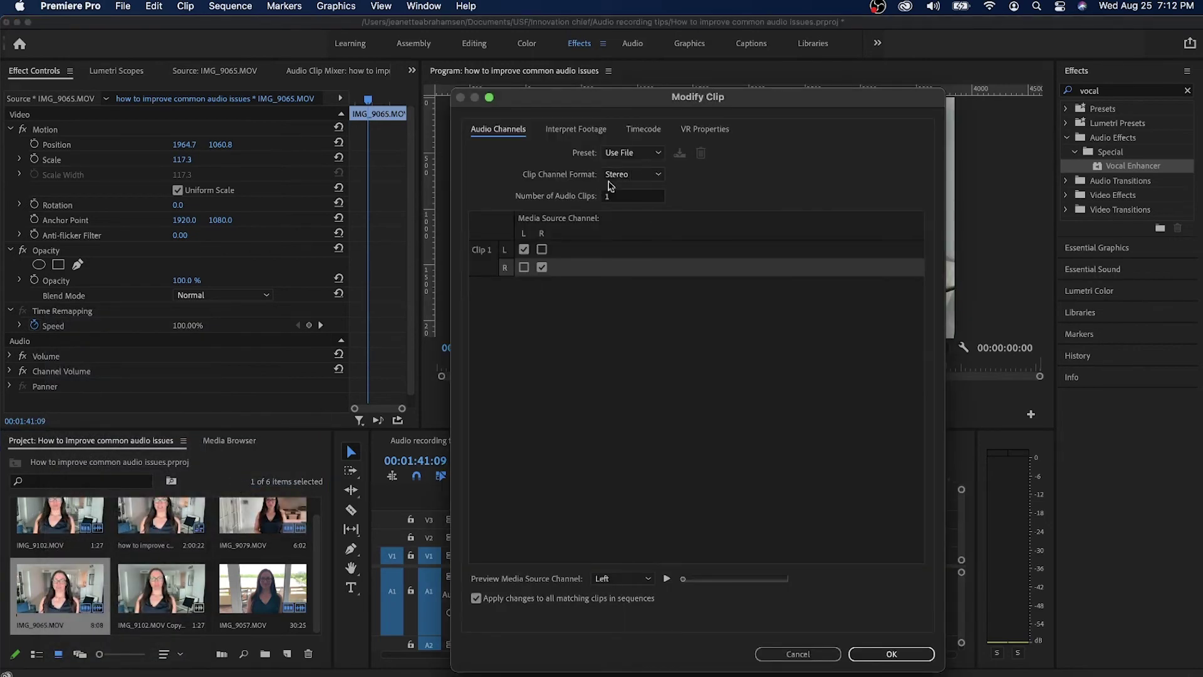
{"action": "left_click_drag", "start_coordinate": [781, 102], "coordinate": [435, 96]}
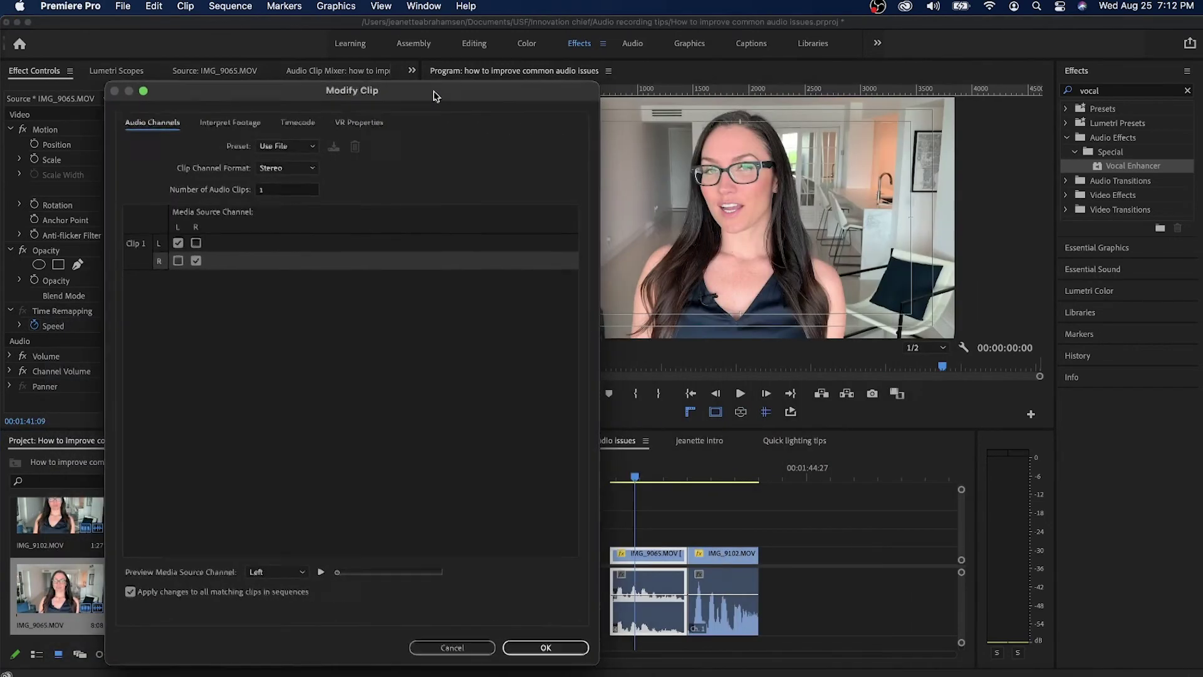
Try the Mono clip channel format, then Stereo with the left media source channel assigned to both clip channels
{"action": "left_click", "coordinate": [288, 169]}
{"action": "left_click", "coordinate": [289, 182]}
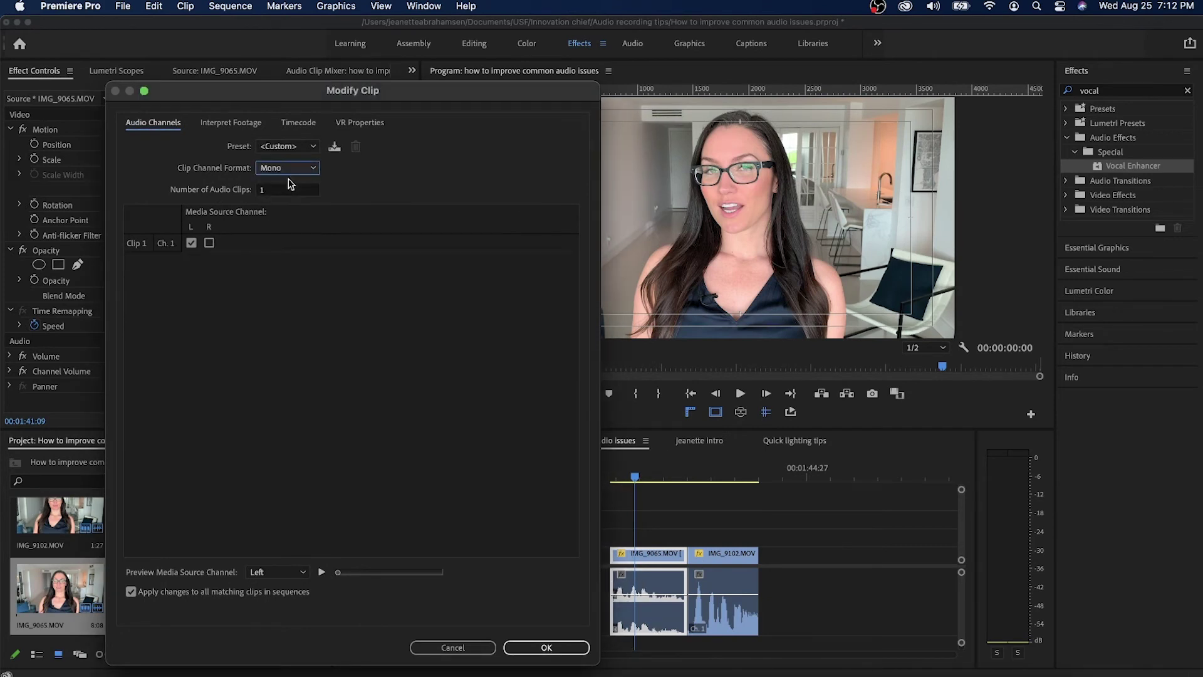
{"action": "left_click", "coordinate": [286, 170]}
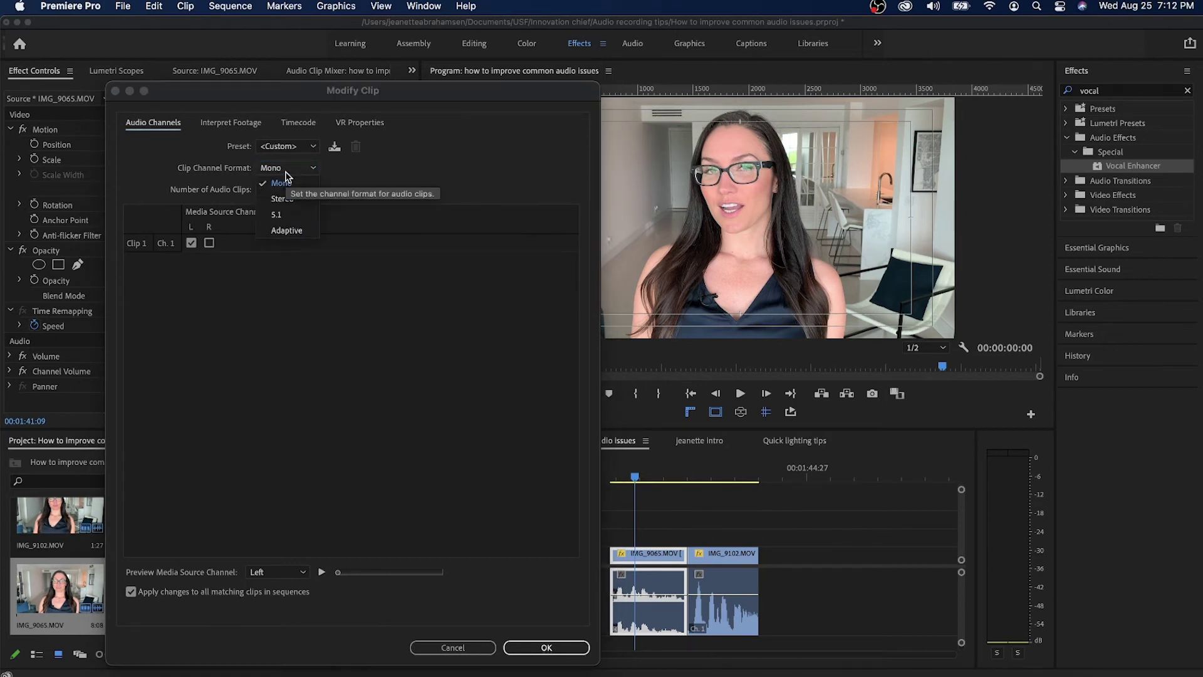
{"action": "left_click", "coordinate": [286, 193]}
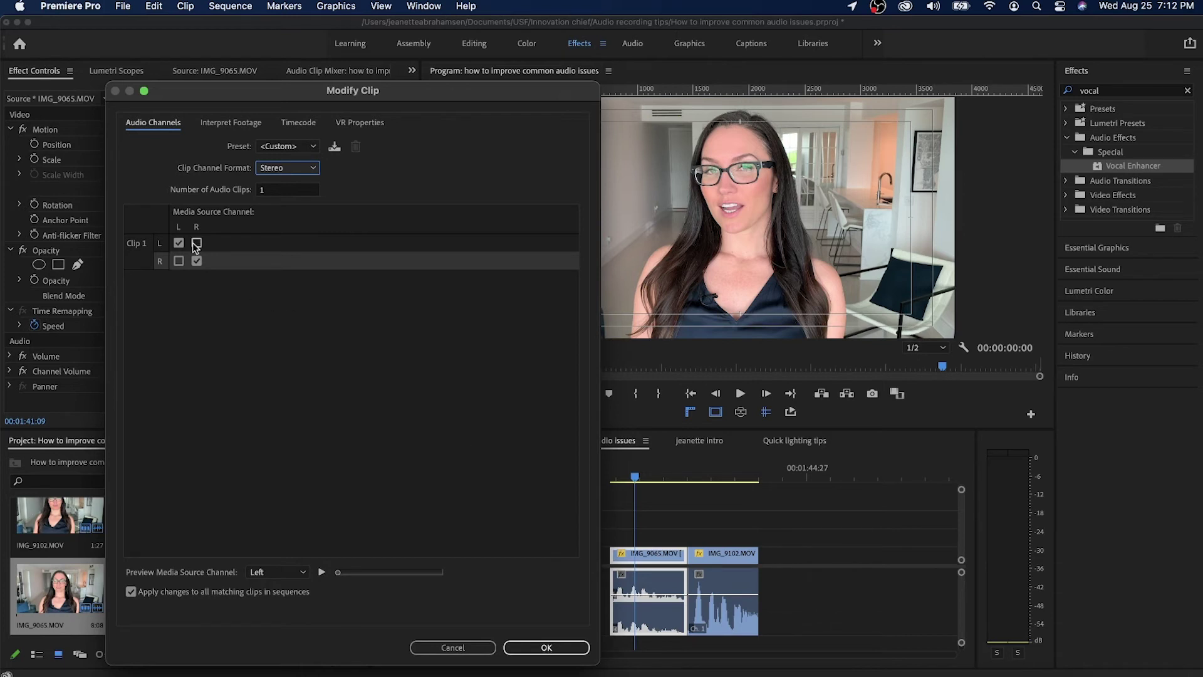
{"action": "left_click", "coordinate": [179, 263]}
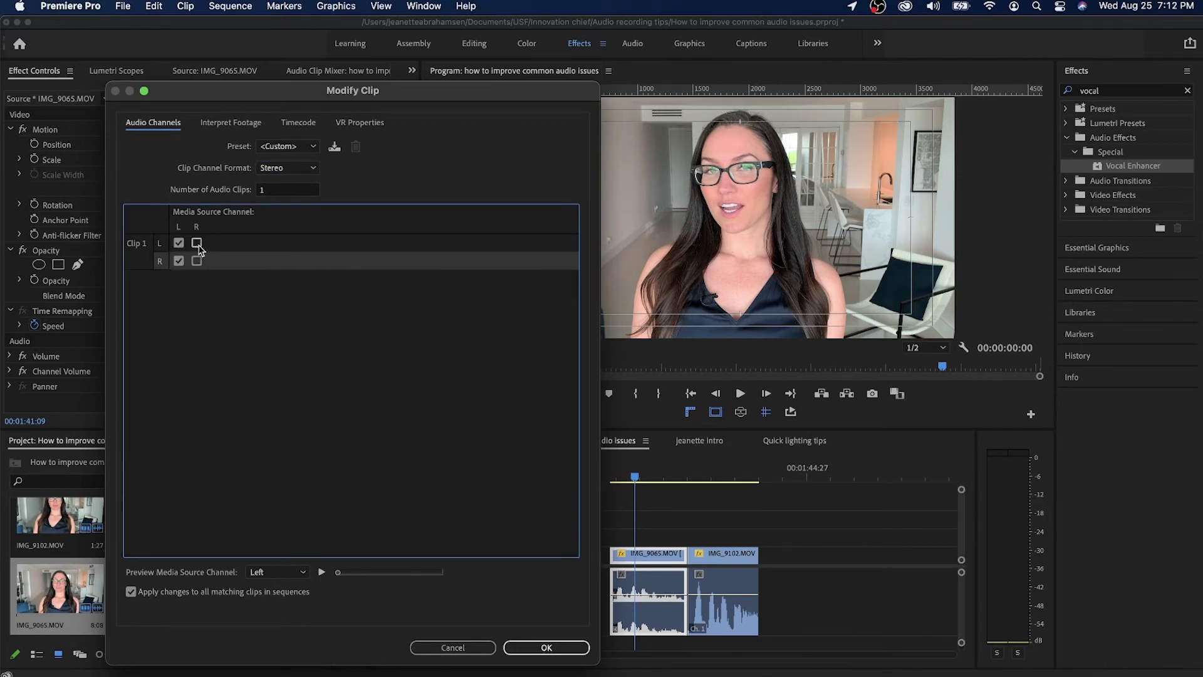
{"action": "left_click", "coordinate": [198, 261]}
{"action": "left_click", "coordinate": [178, 243]}
Set IMG_9065.MOV's clip channel format to Mono and apply the change to the source clip
{"action": "left_click", "coordinate": [286, 167]}
{"action": "left_click", "coordinate": [287, 183]}
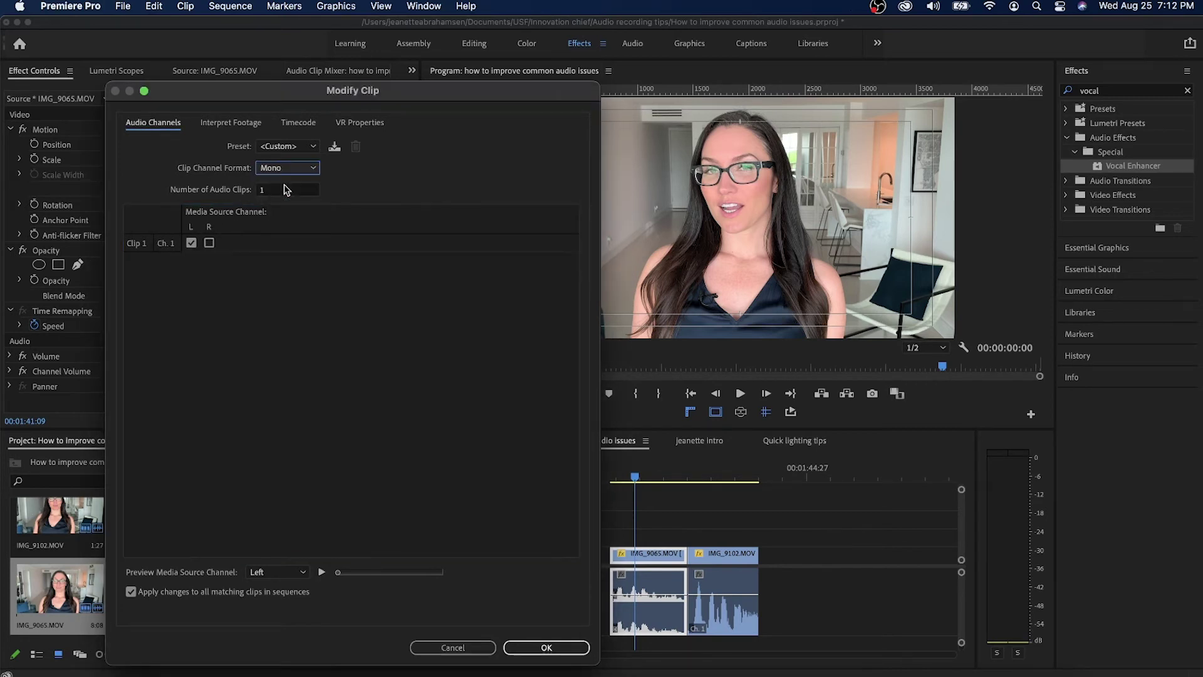
{"action": "left_click", "coordinate": [532, 646]}
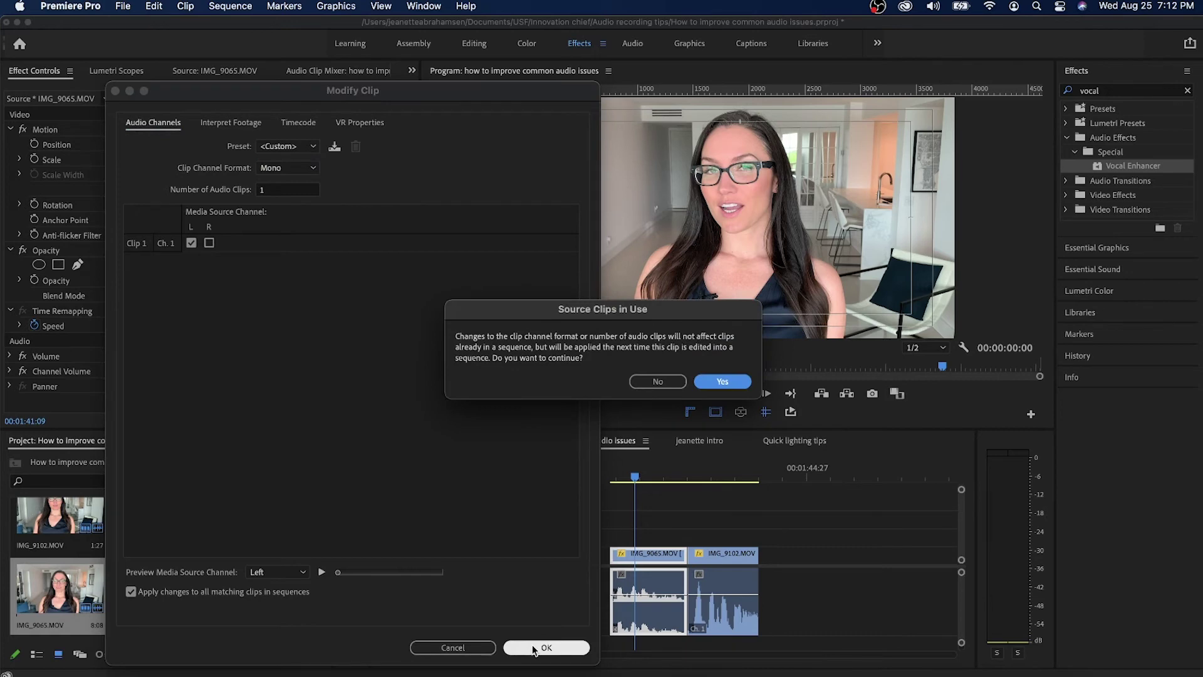
{"action": "left_click", "coordinate": [723, 382]}
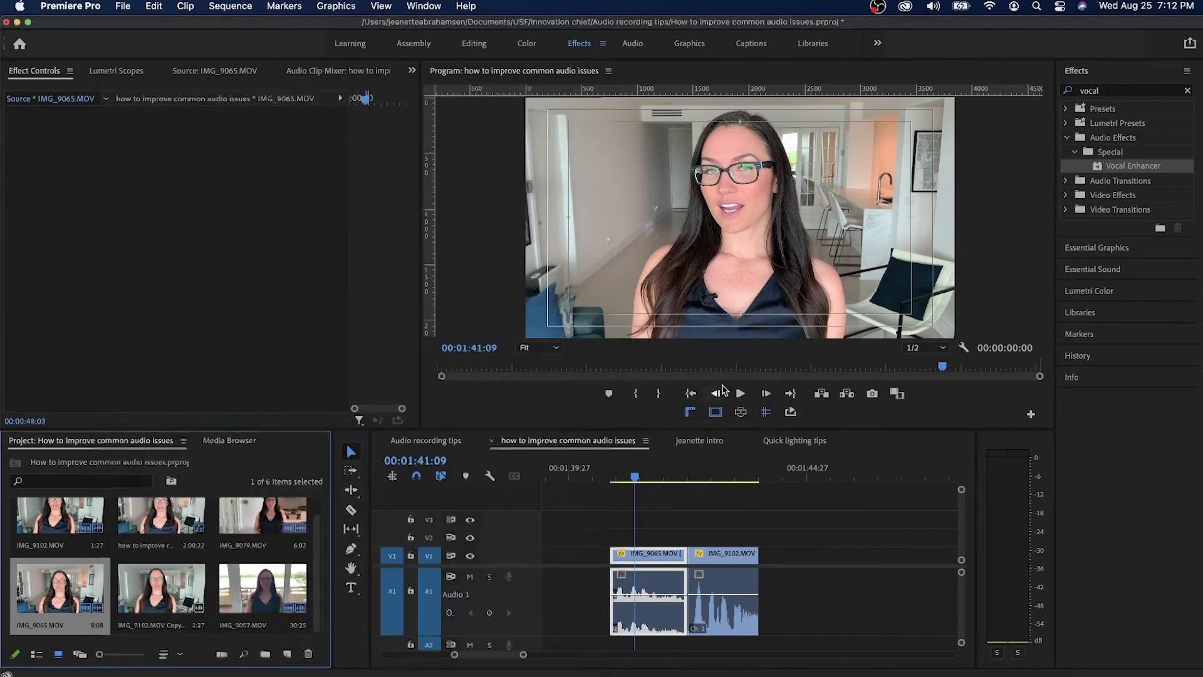
Place the modified IMG_9065.MOV after IMG_9102.MOV at about 00:01:44:15 to inspect its waveform, then delete this new copy
{"action": "double_click", "coordinate": [62, 618]}
{"action": "left_click_drag", "start_coordinate": [334, 359], "coordinate": [791, 570]}
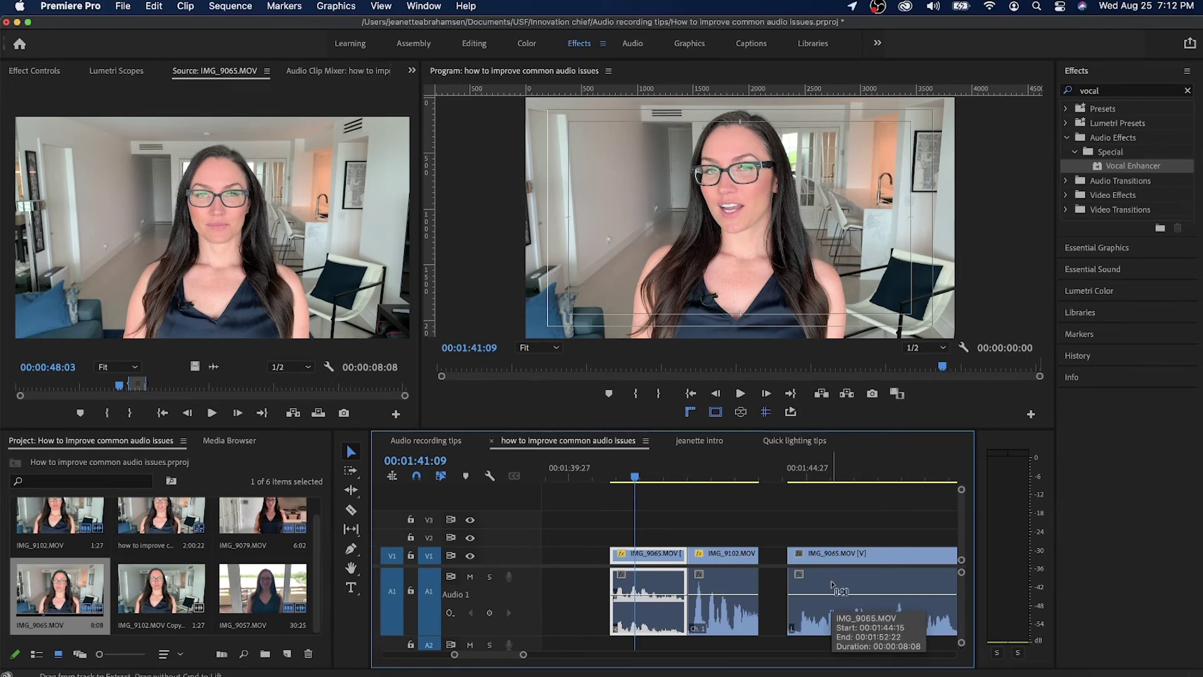
{"action": "scroll", "coordinate": [773, 580], "scroll_direction": "right", "scroll_amount": 3}
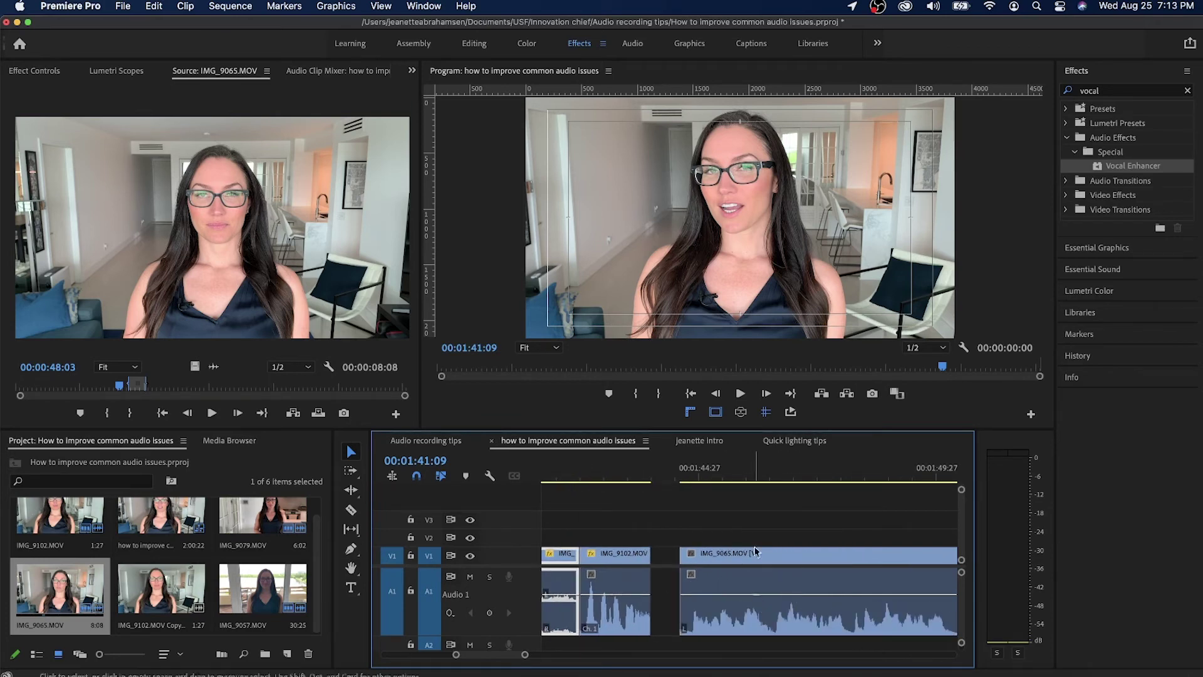
{"action": "left_click", "coordinate": [756, 464]}
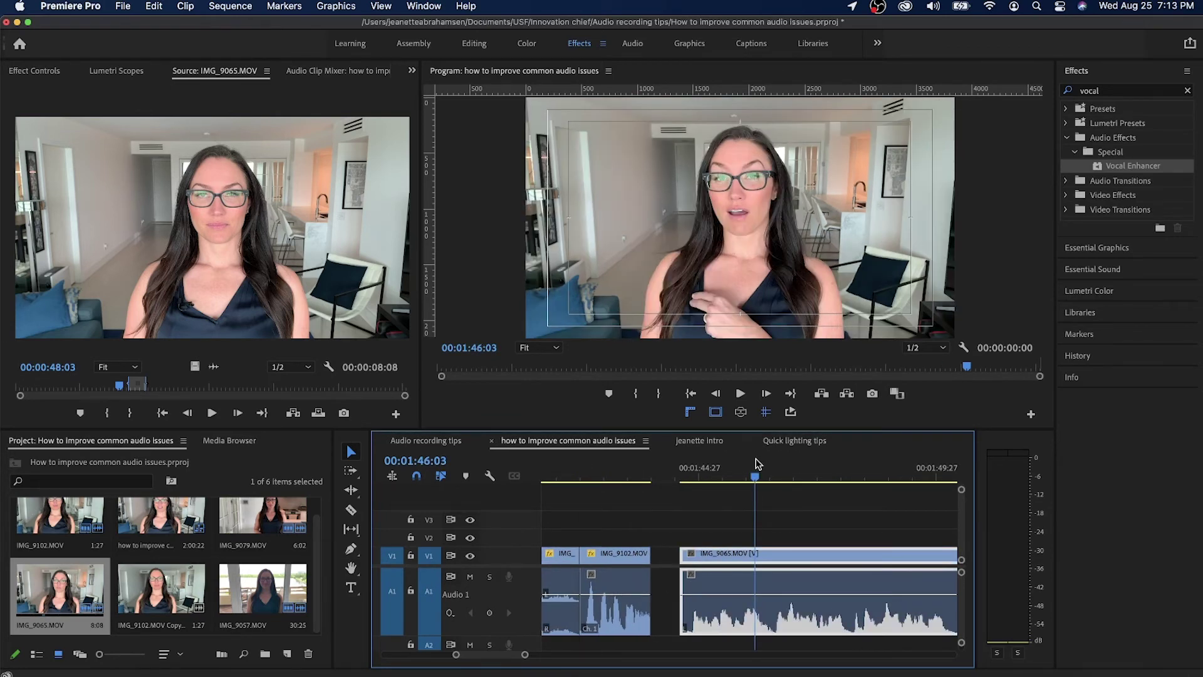
{"action": "left_click", "coordinate": [603, 468]}
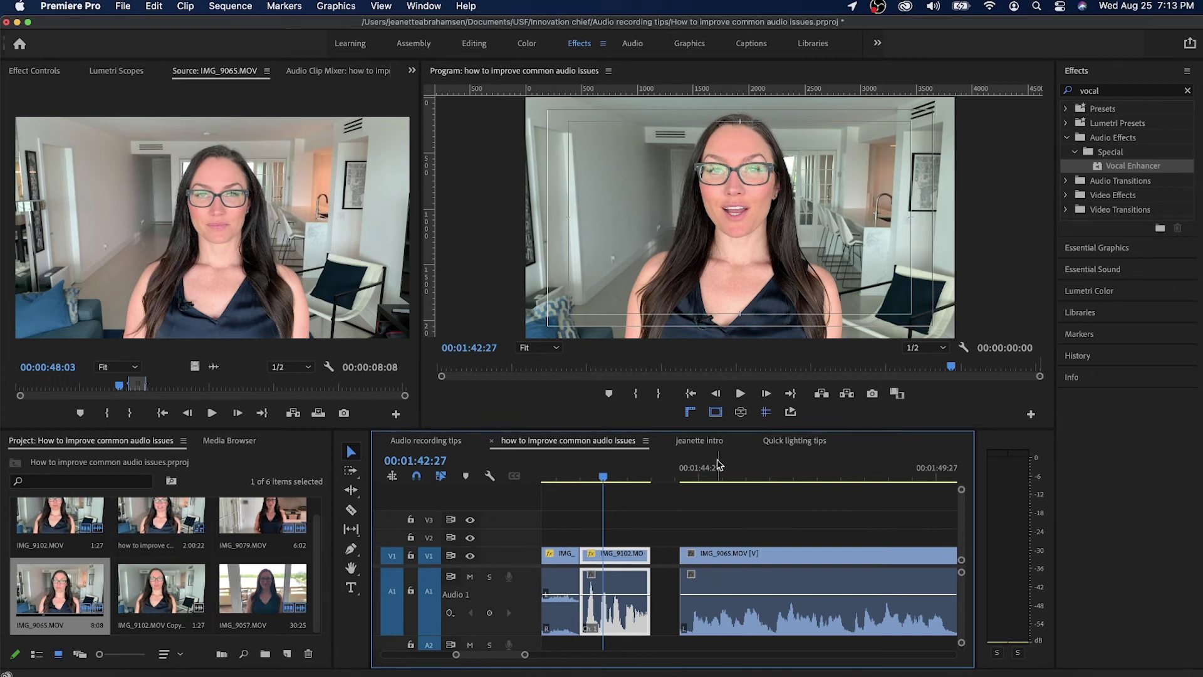
{"action": "key", "text": "Delete"}
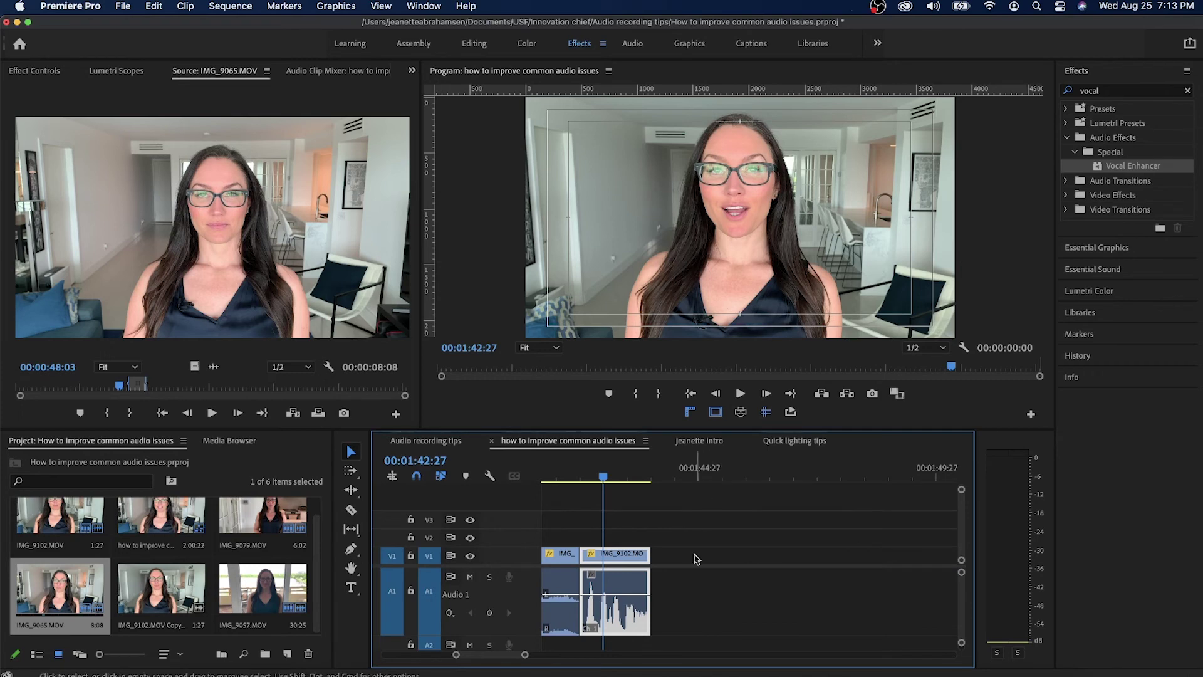
Play parts of the two IMG_9057.MOV clips further along the sequence to compare their audio, and go to 00:01:58:21 in the second
{"action": "scroll", "coordinate": [691, 566], "scroll_direction": "left", "scroll_amount": 3}
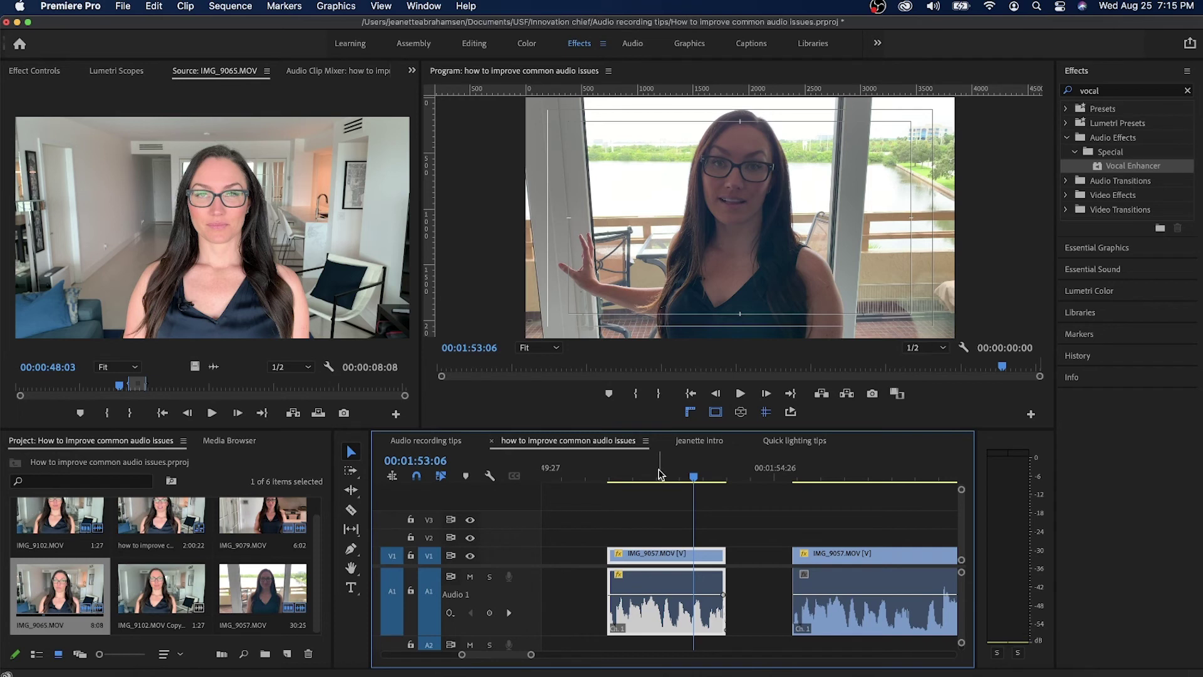
{"action": "key", "text": "space"}
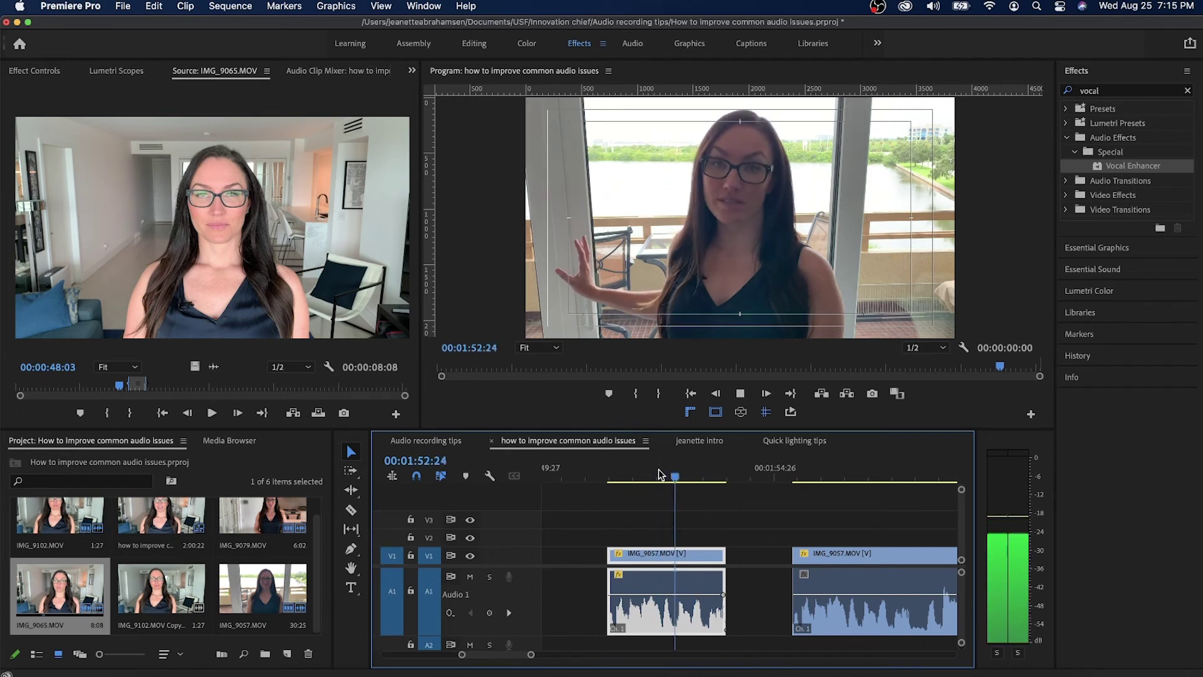
{"action": "key", "text": "space"}
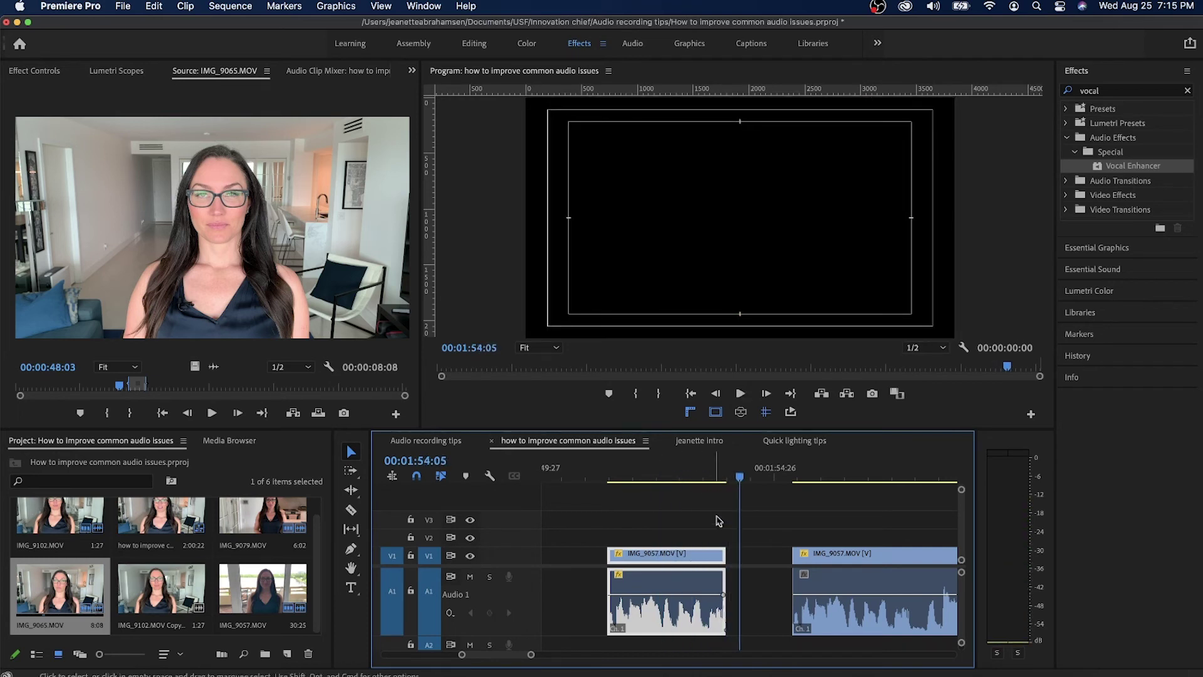
{"action": "scroll", "coordinate": [719, 525], "scroll_direction": "right", "scroll_amount": 3}
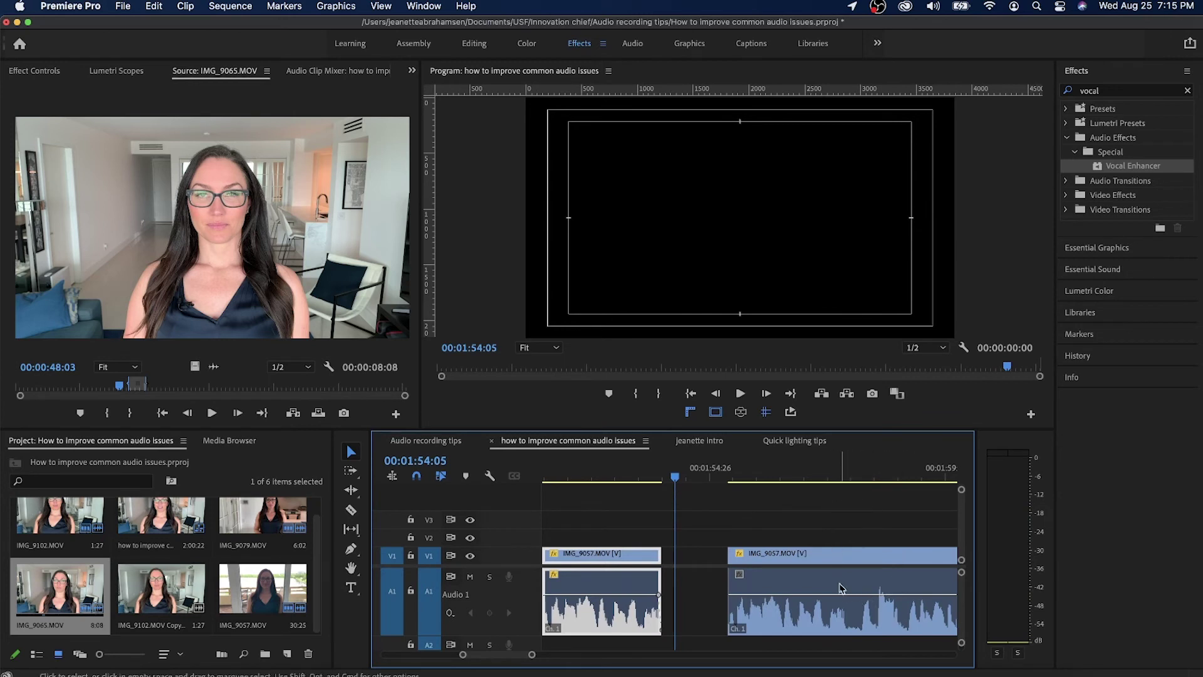
{"action": "left_click", "coordinate": [800, 467]}
{"action": "key", "text": "space"}
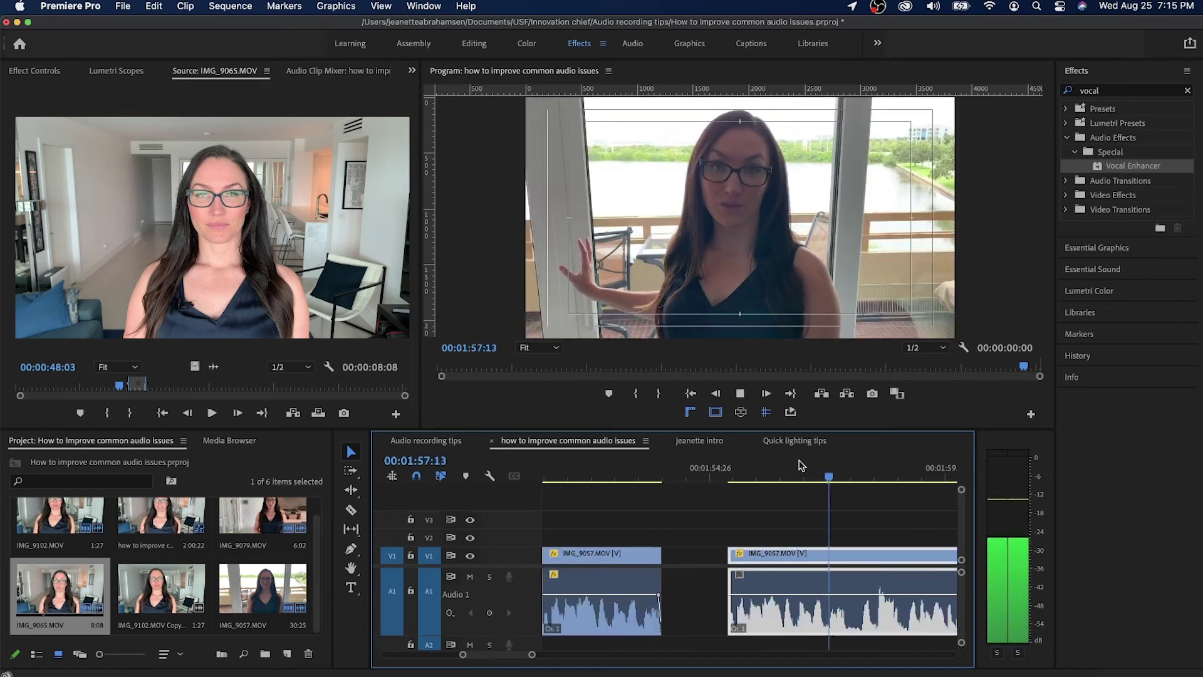
{"action": "key", "text": "space"}
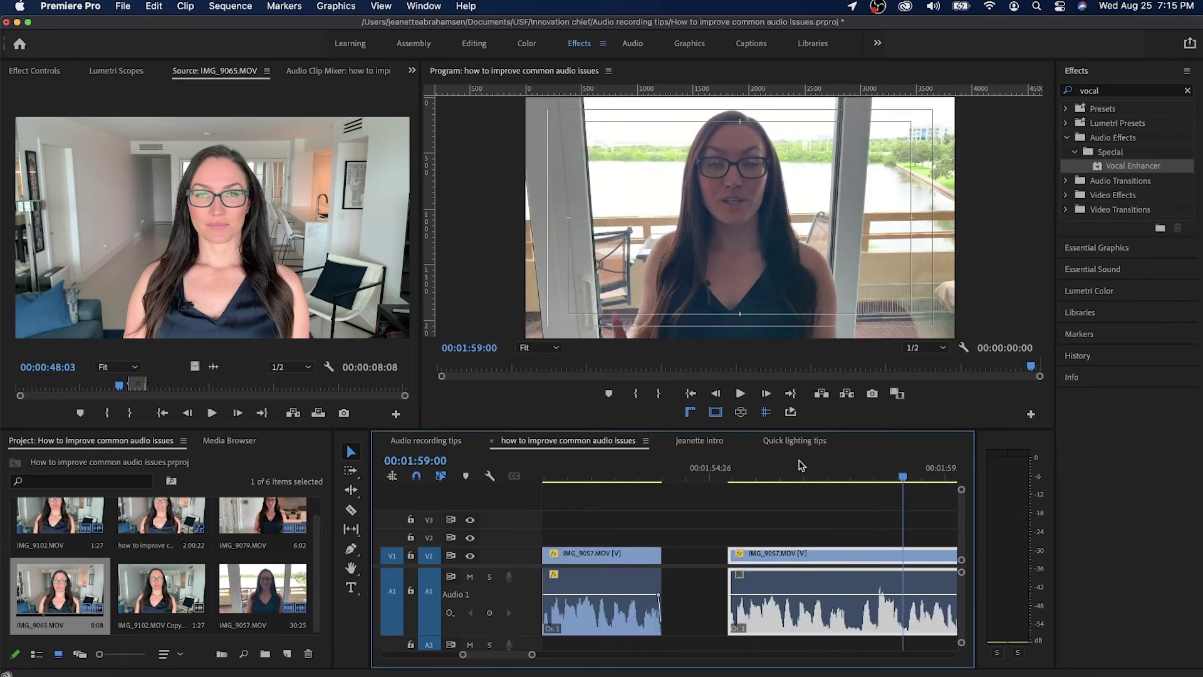
{"action": "left_click", "coordinate": [888, 468]}
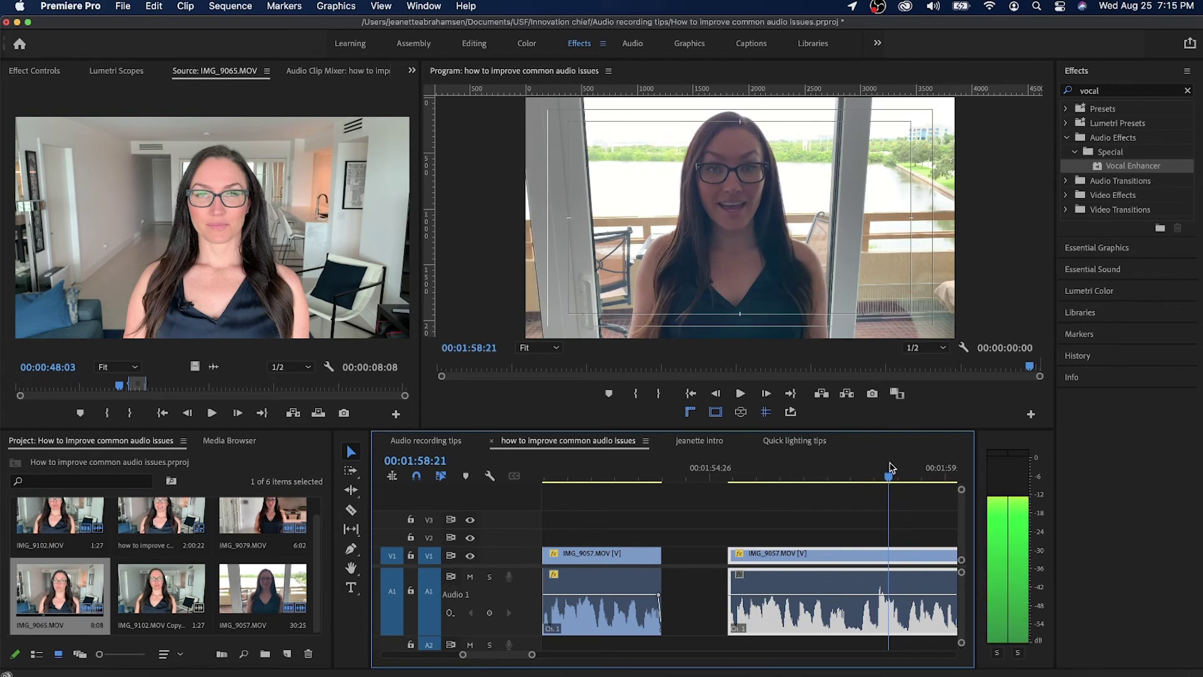
Split the second IMG_9057.MOV clip with the Razor tool at about 00:01:58:00 and delete the part after the cut
{"action": "left_click", "coordinate": [351, 509]}
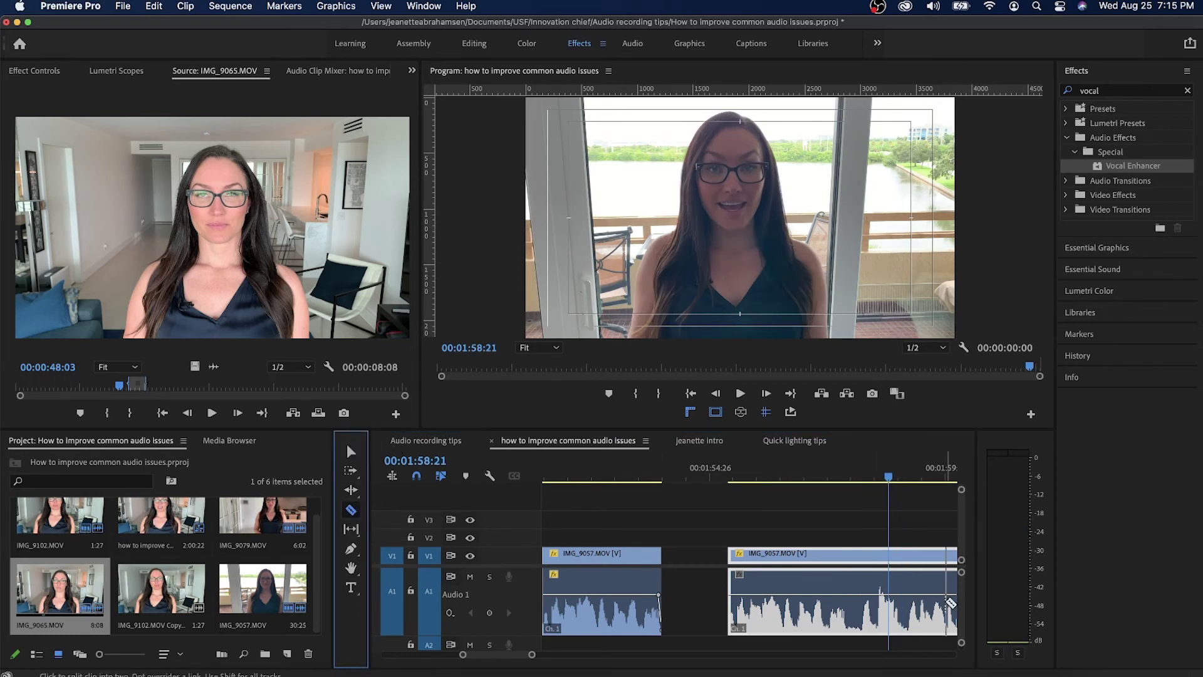
{"action": "left_click", "coordinate": [859, 566]}
{"action": "left_click", "coordinate": [861, 557]}
{"action": "left_click", "coordinate": [350, 451]}
{"action": "left_click", "coordinate": [889, 563]}
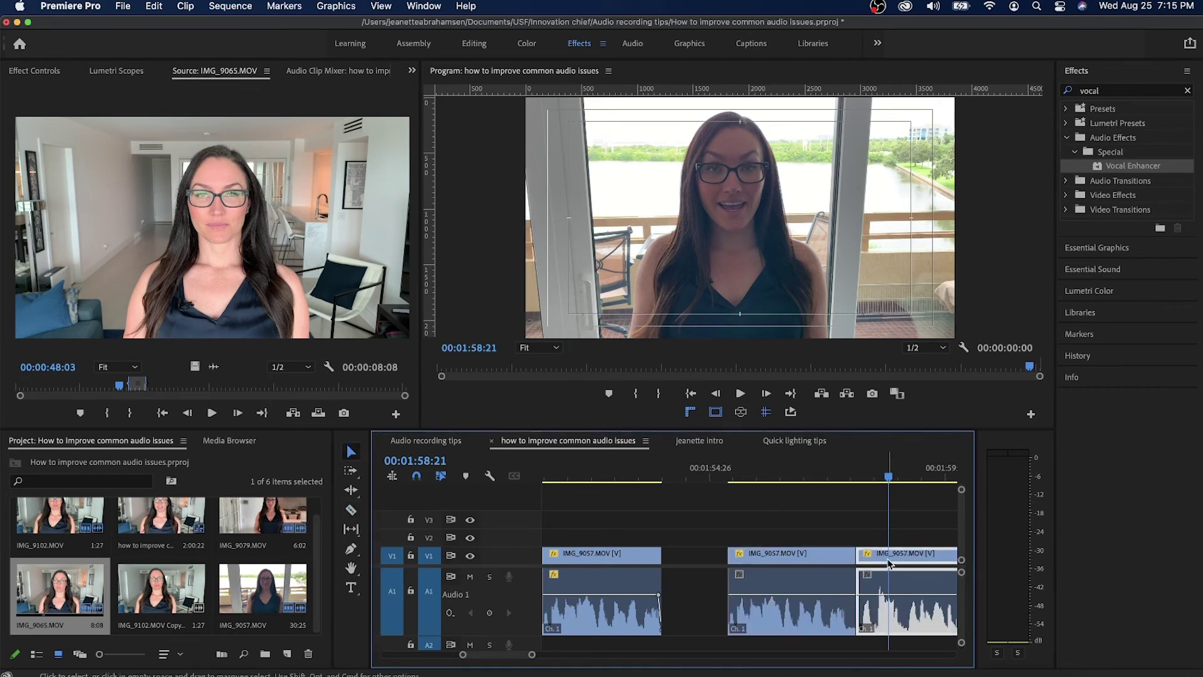
{"action": "key", "text": "Delete"}
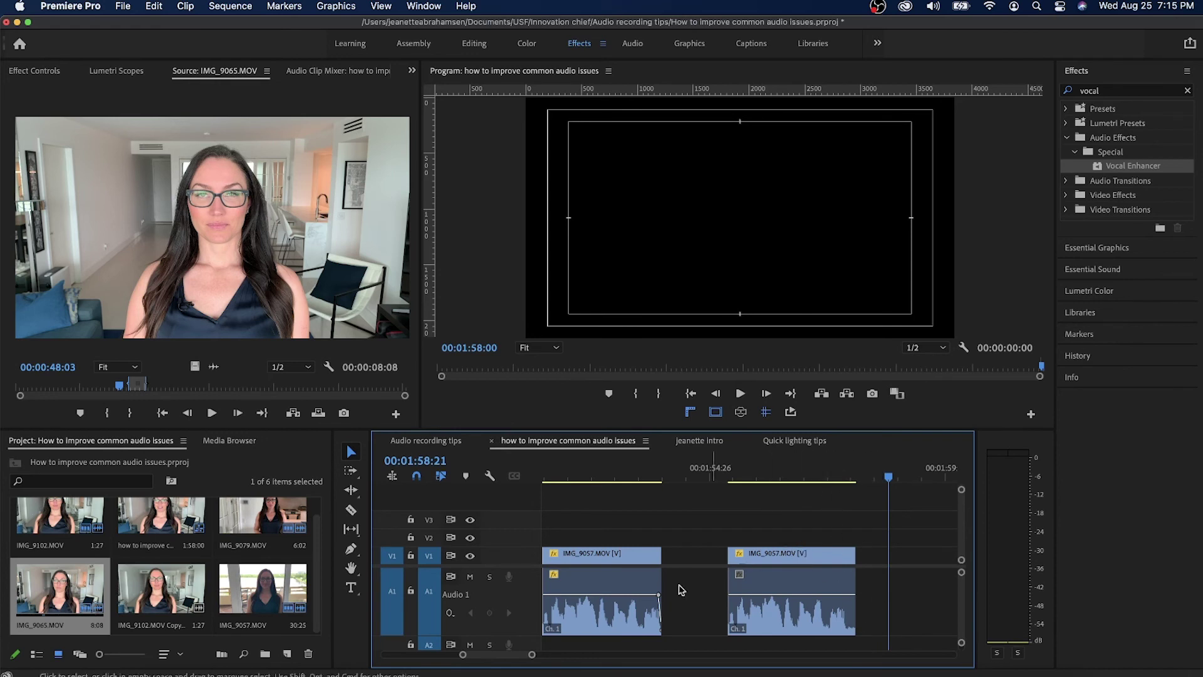
Play the shortened second IMG_9057.MOV clip toward its end to hear how its audio cuts off
{"action": "left_click", "coordinate": [805, 474]}
{"action": "key", "text": "space"}
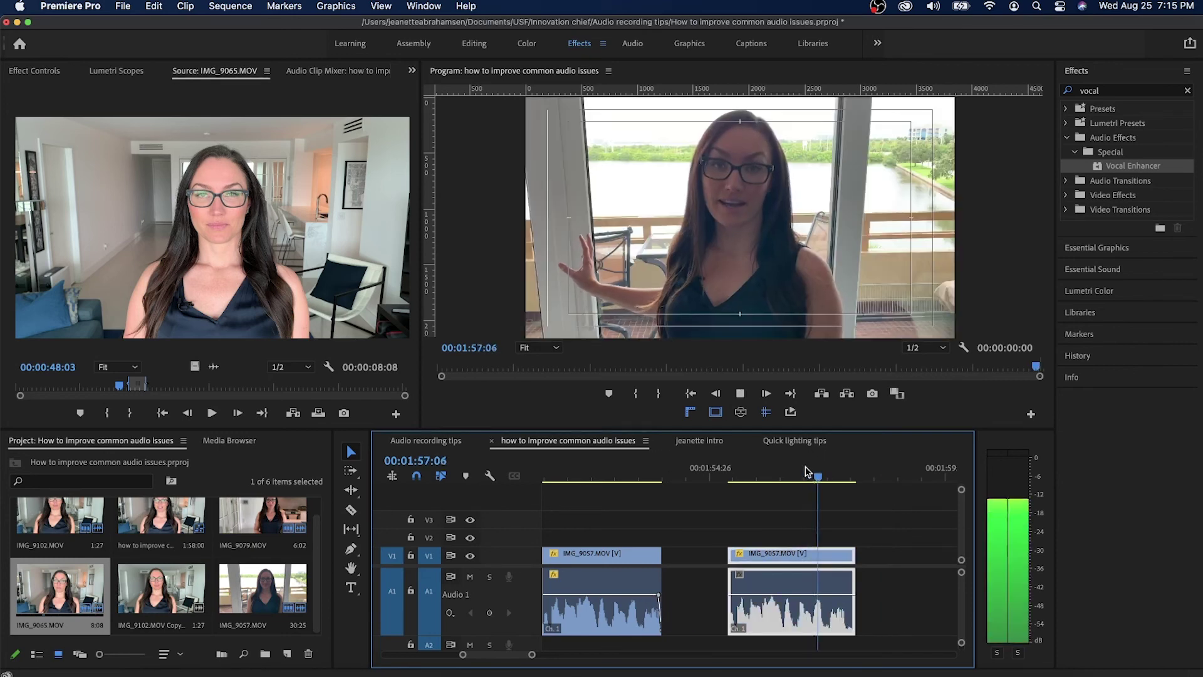
{"action": "key", "text": "Home"}
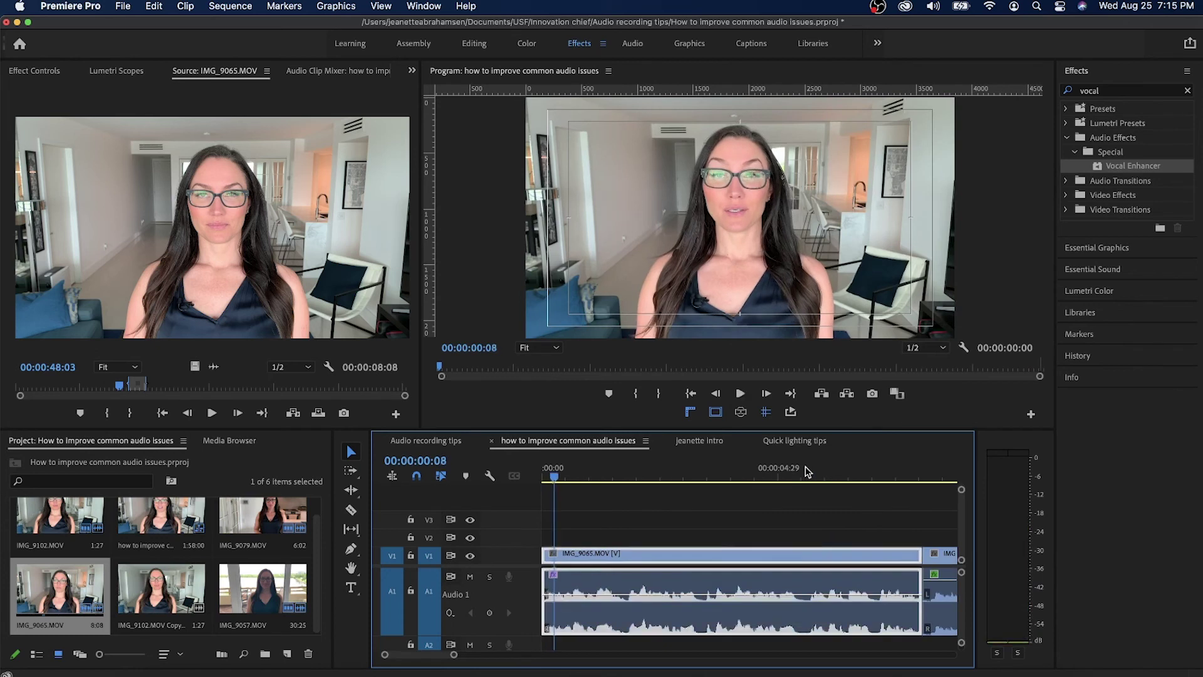
Add two volume keyframes with the Pen tool near the end of the second IMG_9057.MOV clip, fading its audio to -999.0 dB just before the cut
{"action": "left_click_drag", "start_coordinate": [454, 654], "coordinate": [523, 655]}
{"action": "left_click", "coordinate": [772, 476]}
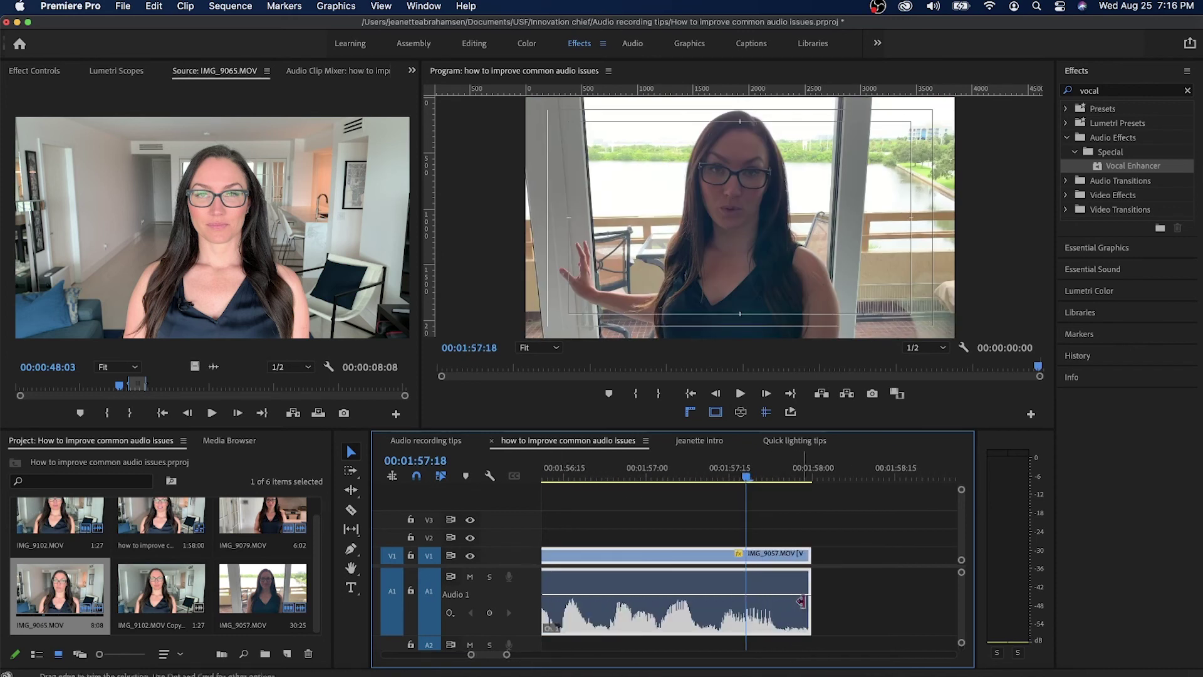
{"action": "key", "text": "p"}
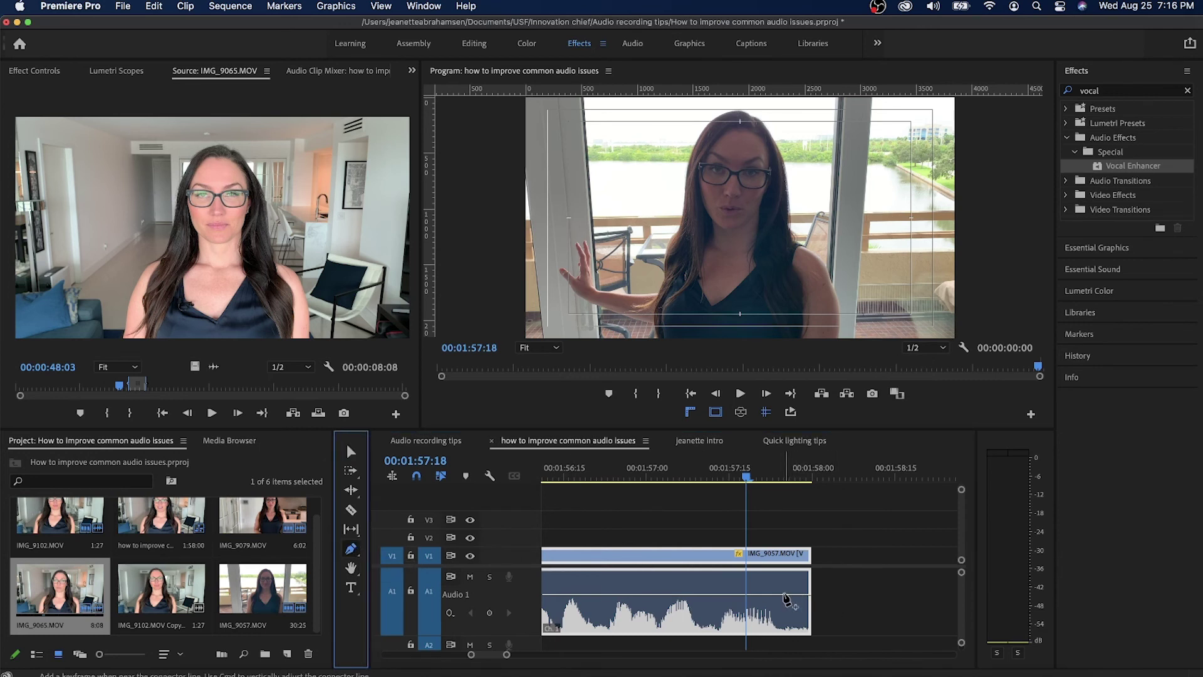
{"action": "left_click", "coordinate": [784, 594]}
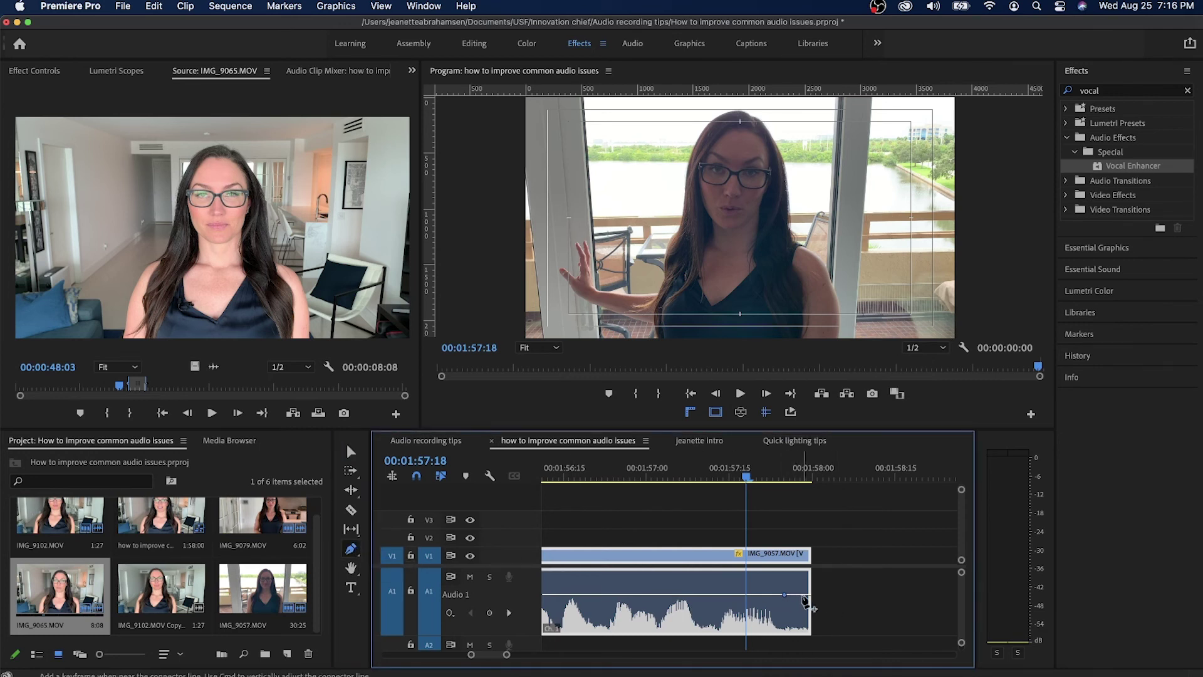
{"action": "left_click_drag", "start_coordinate": [803, 594], "coordinate": [803, 629]}
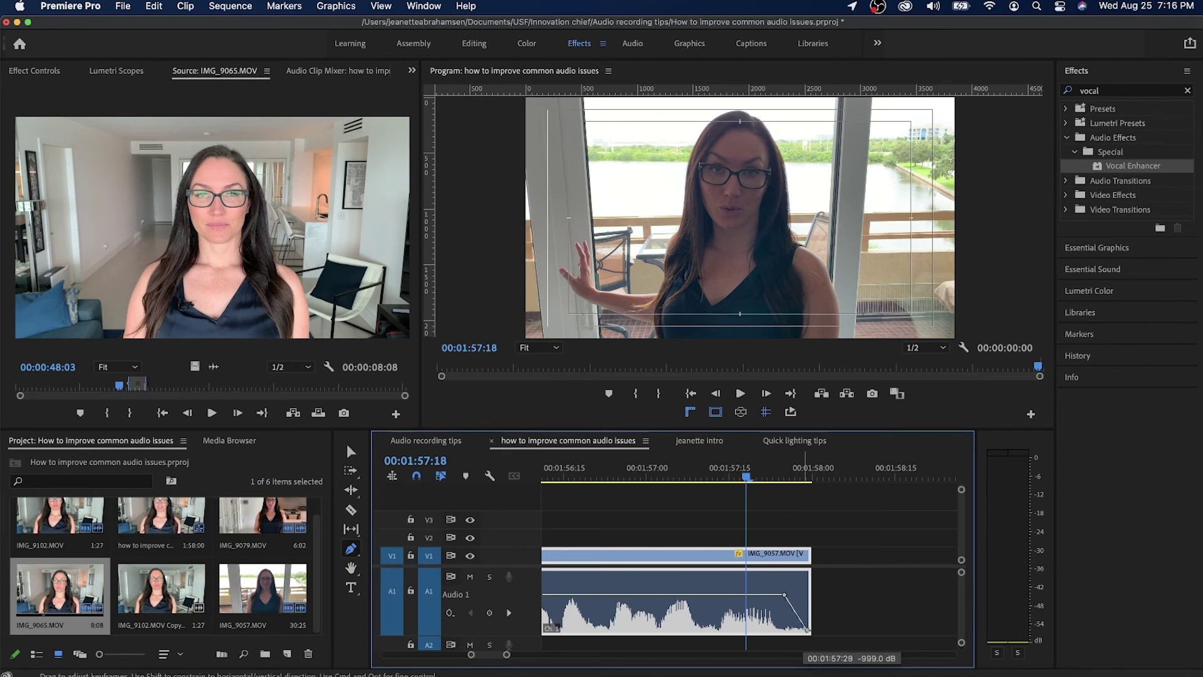
{"action": "mouse_move", "coordinate": [803, 629]}
{"action": "left_mouse_down"}
{"action": "mouse_move", "coordinate": [777, 595]}
{"action": "mouse_move", "coordinate": [788, 629]}
{"action": "left_mouse_up"}
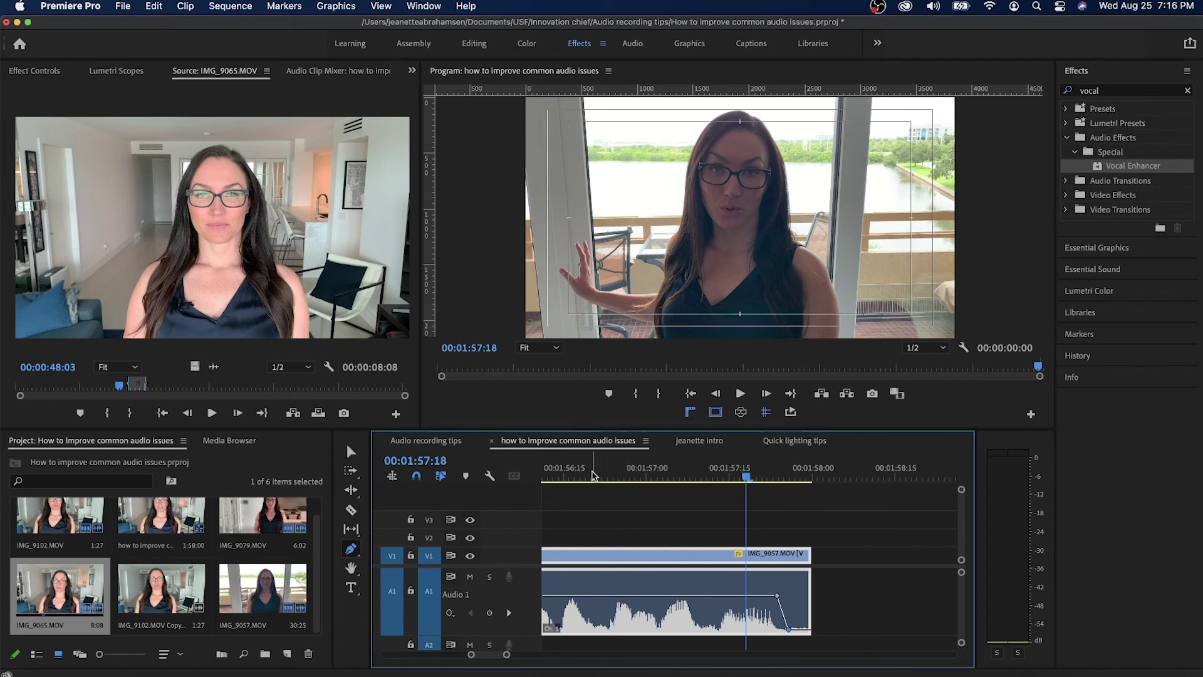
Play the second IMG_9057.MOV clip from about 00:01:56:12 to hear its faded ending
{"action": "left_click", "coordinate": [591, 477]}
{"action": "left_click_drag", "start_coordinate": [591, 474], "coordinate": [547, 474]}
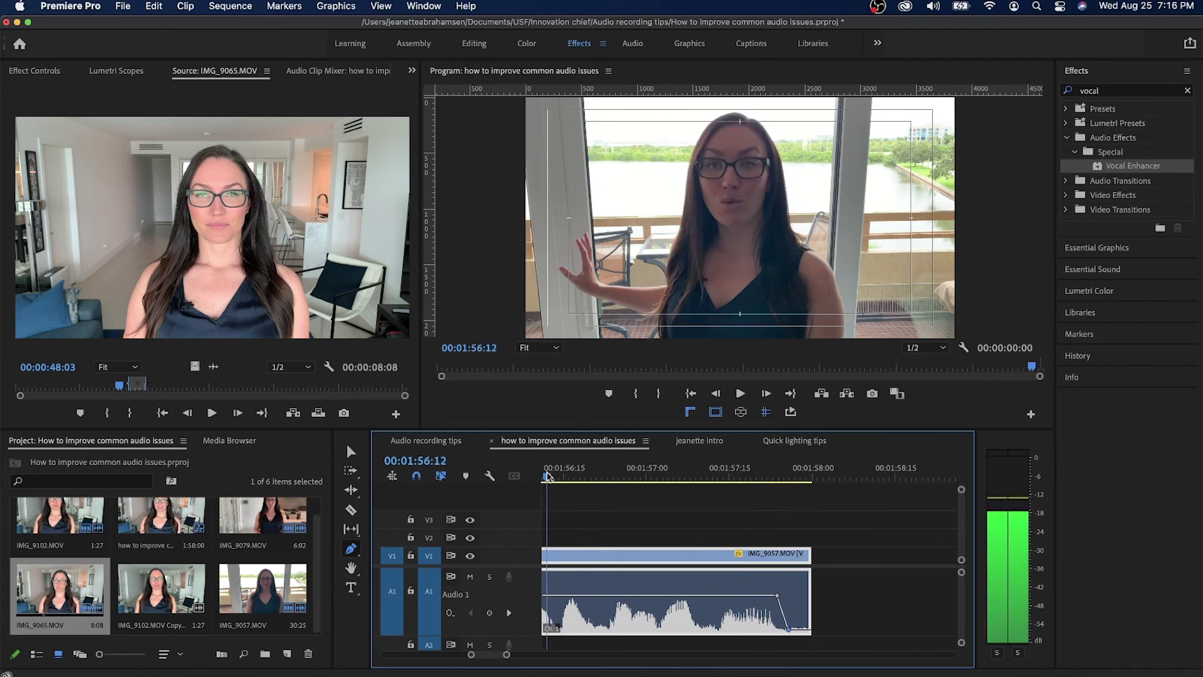
{"action": "key", "text": "space"}
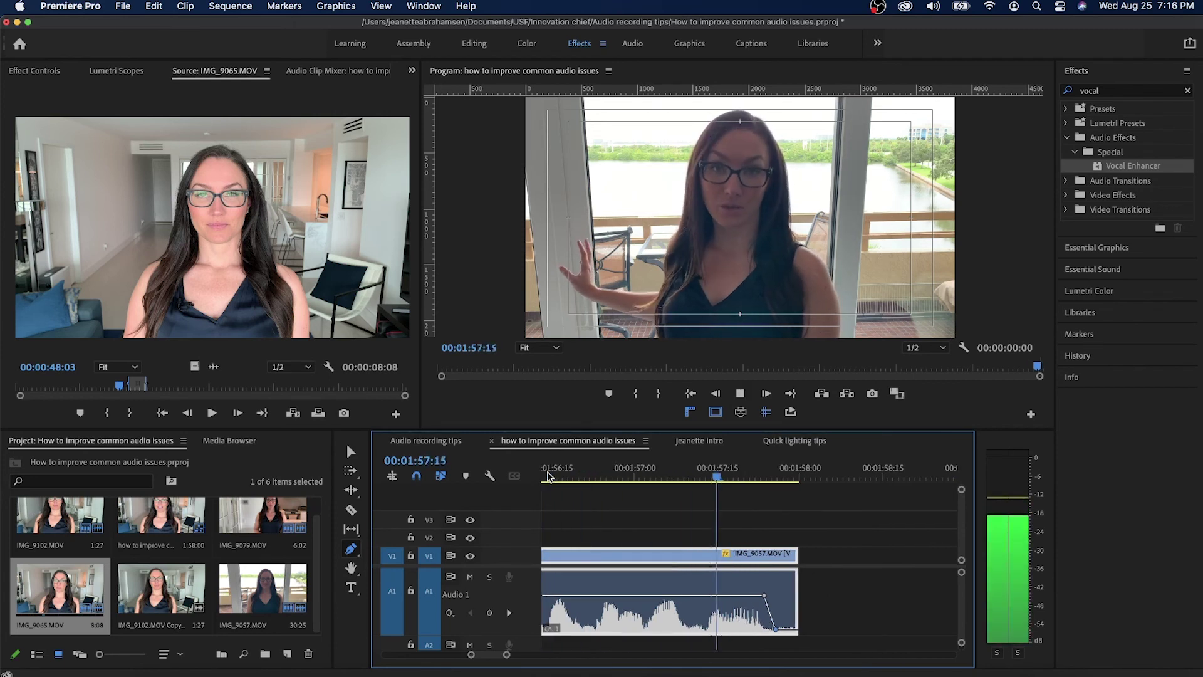
{"action": "key", "text": "space"}
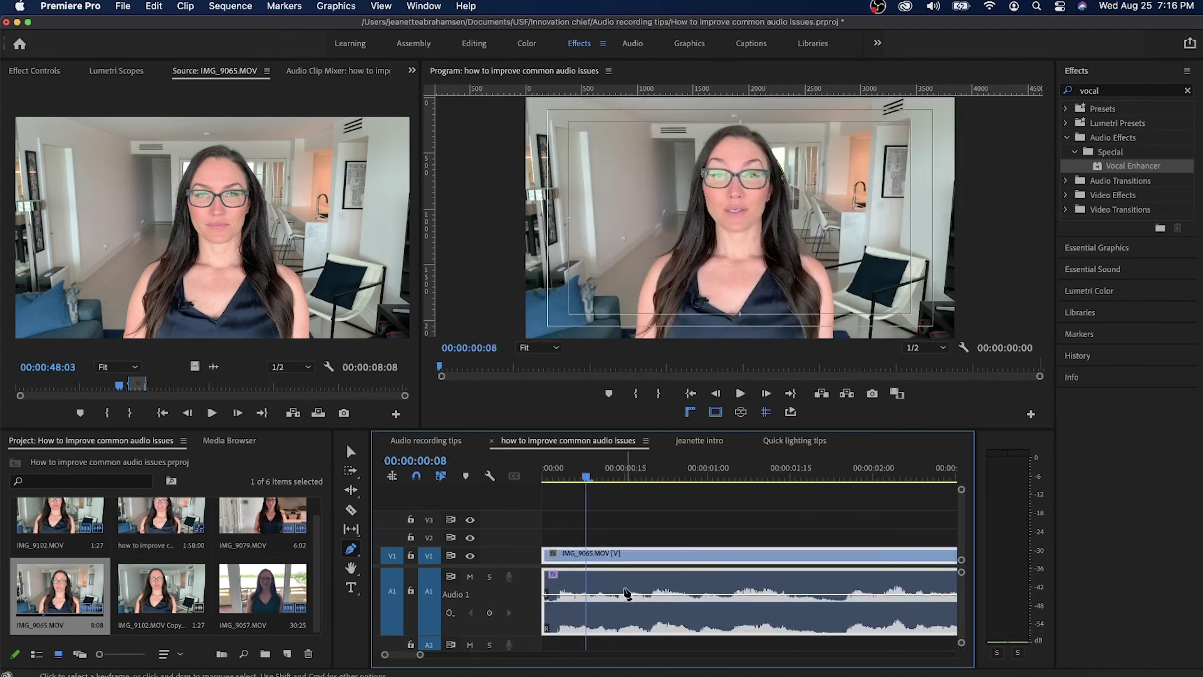
Turn off source patching for A1 and place only the video of IMG_9065.MOV on V1 at about 00:02:05, after the last clip
{"action": "left_click_drag", "start_coordinate": [419, 654], "coordinate": [665, 670]}
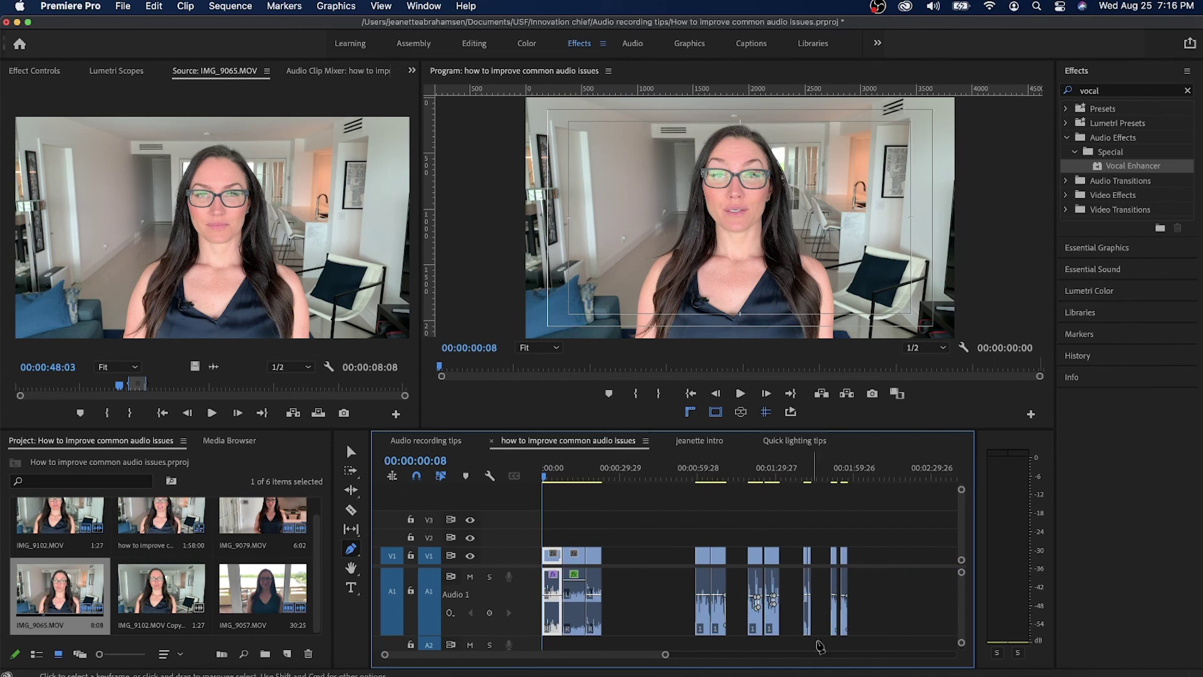
{"action": "scroll", "coordinate": [891, 606], "scroll_direction": "right", "scroll_amount": 3}
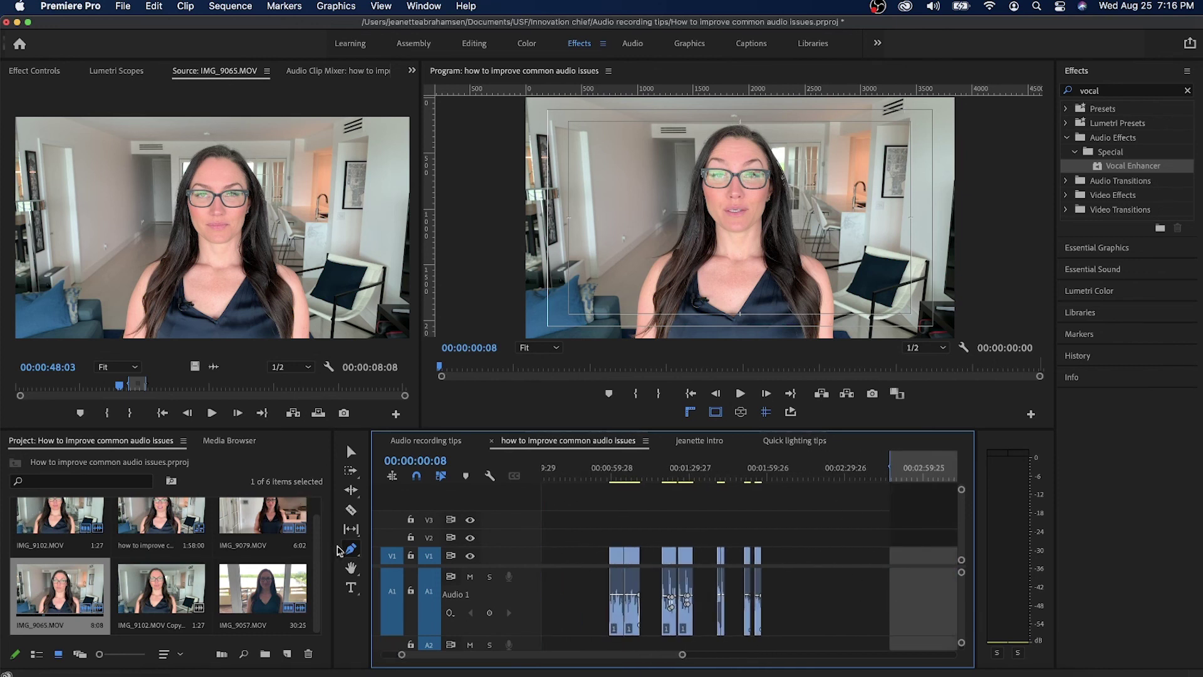
{"action": "left_click", "coordinate": [352, 550]}
{"action": "key", "text": "v"}
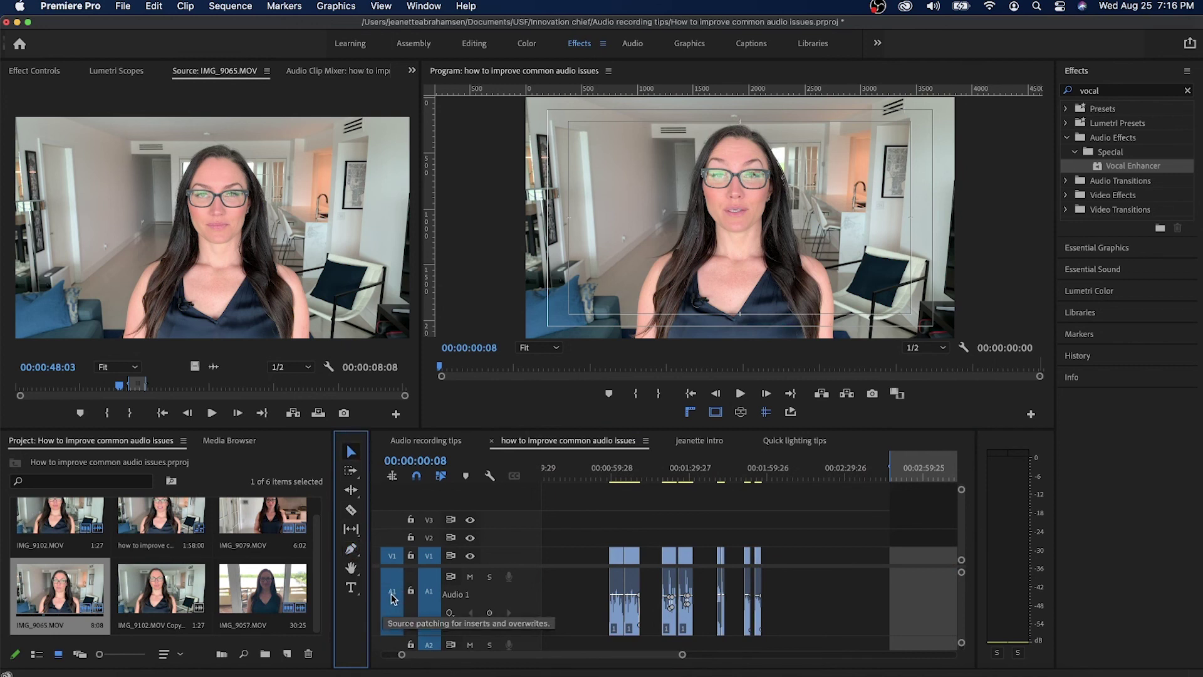
{"action": "left_click", "coordinate": [392, 598]}
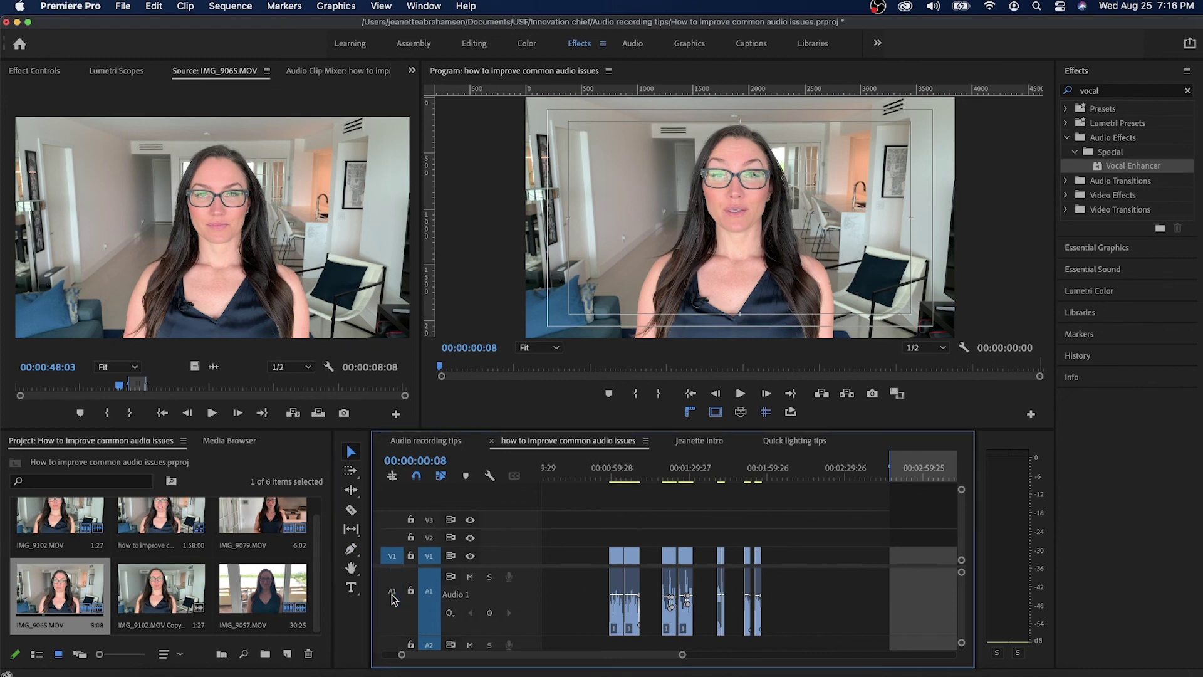
{"action": "left_click_drag", "start_coordinate": [168, 228], "coordinate": [789, 555]}
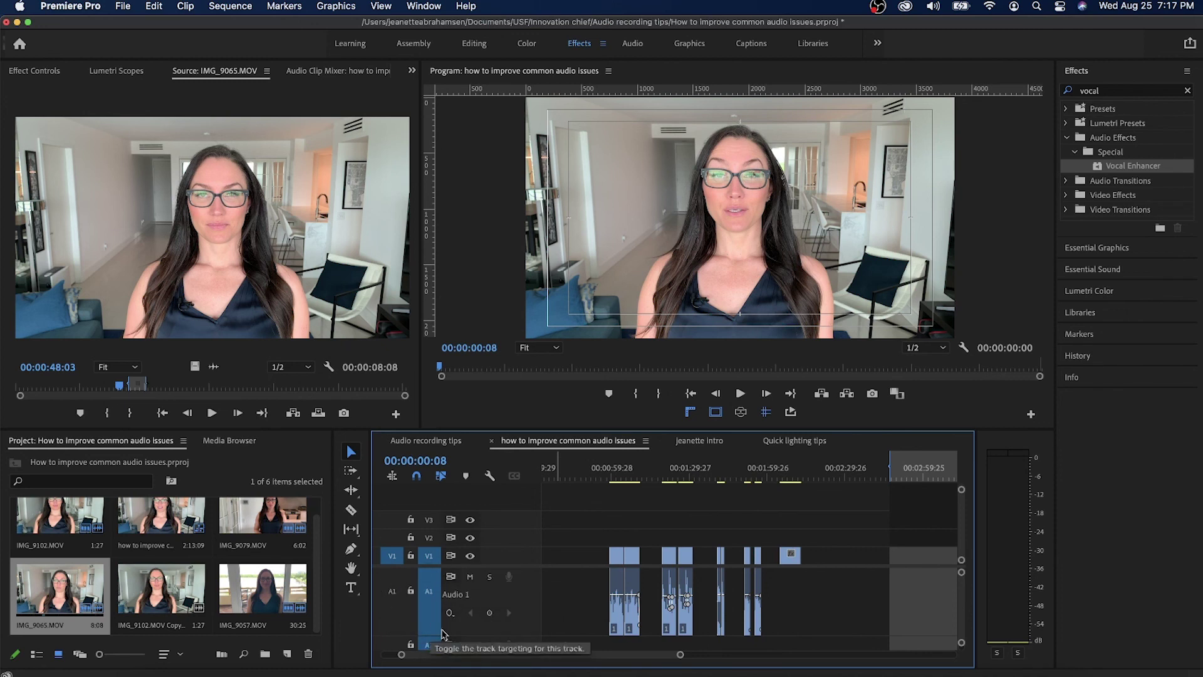
Turn A1 source patching back on, place IMG_9065.MOV with its audio at about 00:02:21, and scrub through it to 00:02:26:10
{"action": "left_click", "coordinate": [393, 591]}
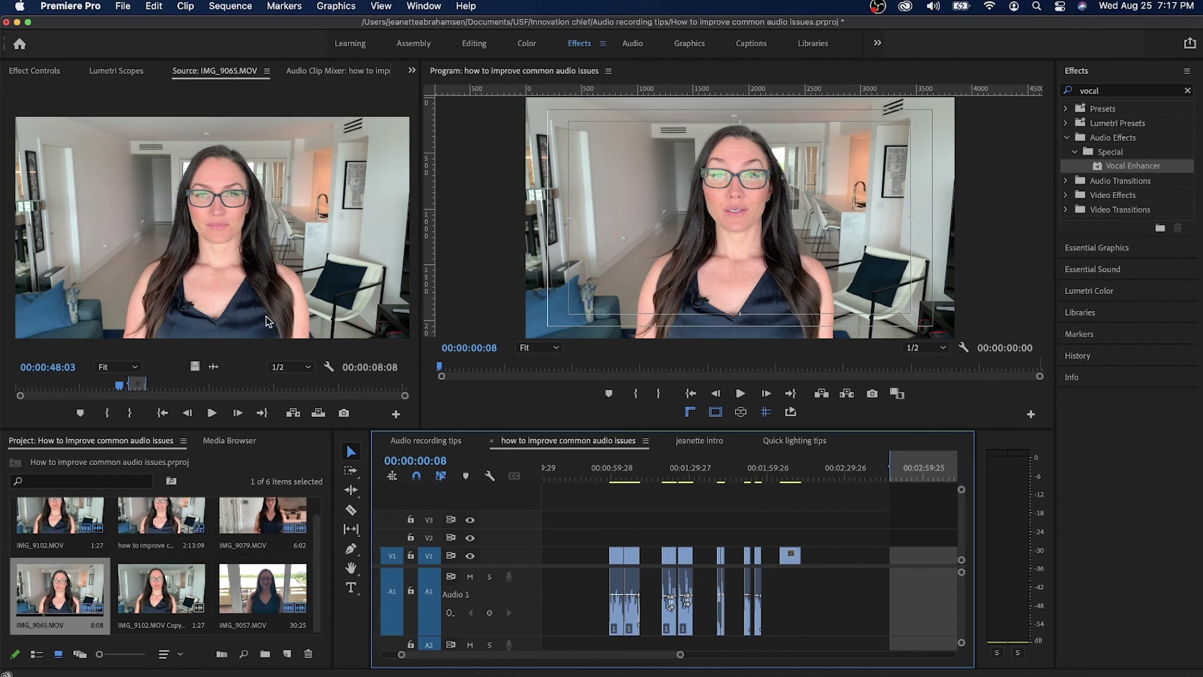
{"action": "left_click_drag", "start_coordinate": [201, 250], "coordinate": [831, 564]}
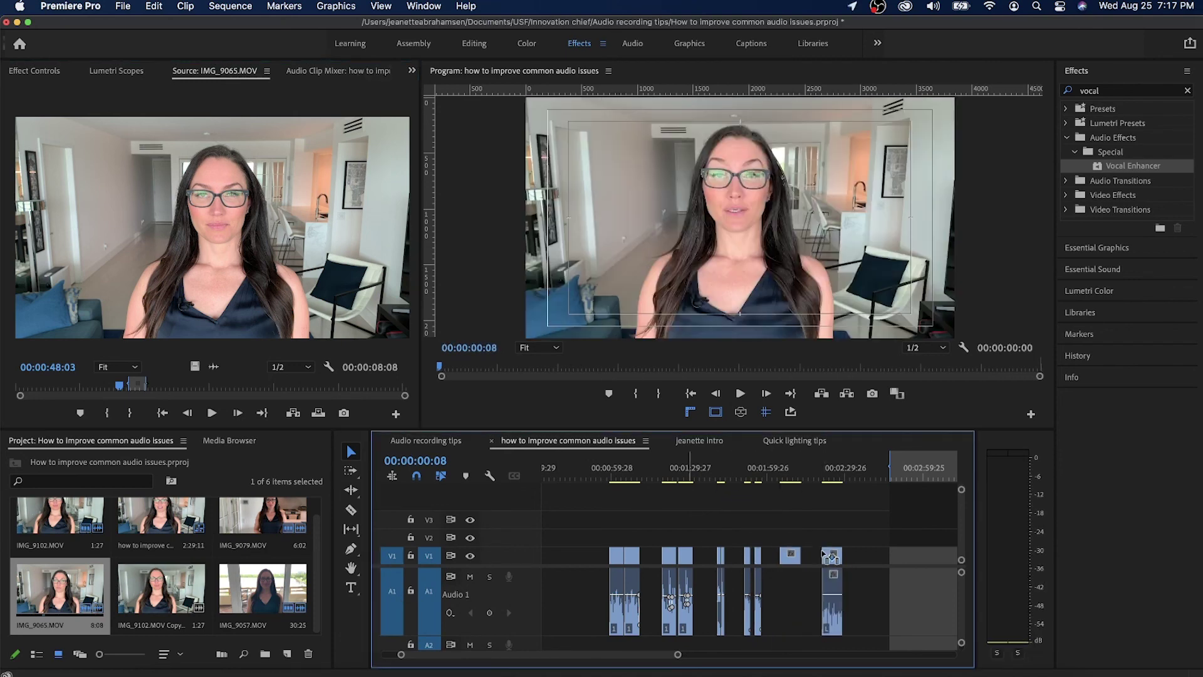
{"action": "left_click", "coordinate": [829, 474]}
{"action": "left_click_drag", "start_coordinate": [829, 474], "coordinate": [838, 476]}
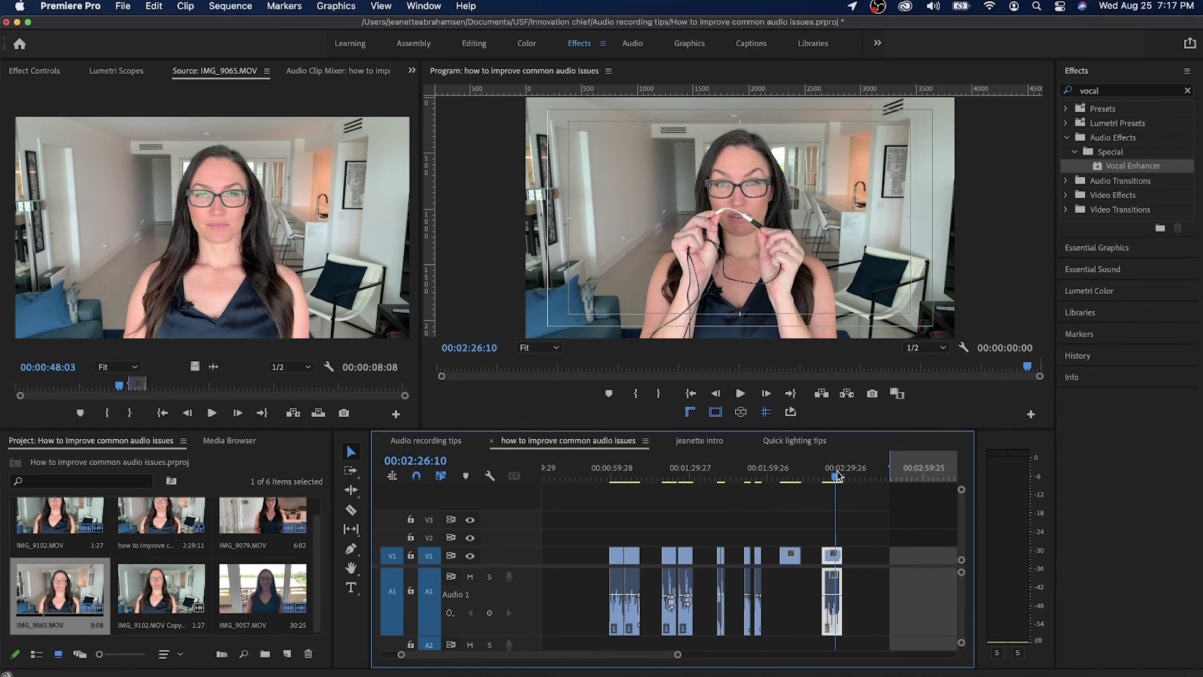